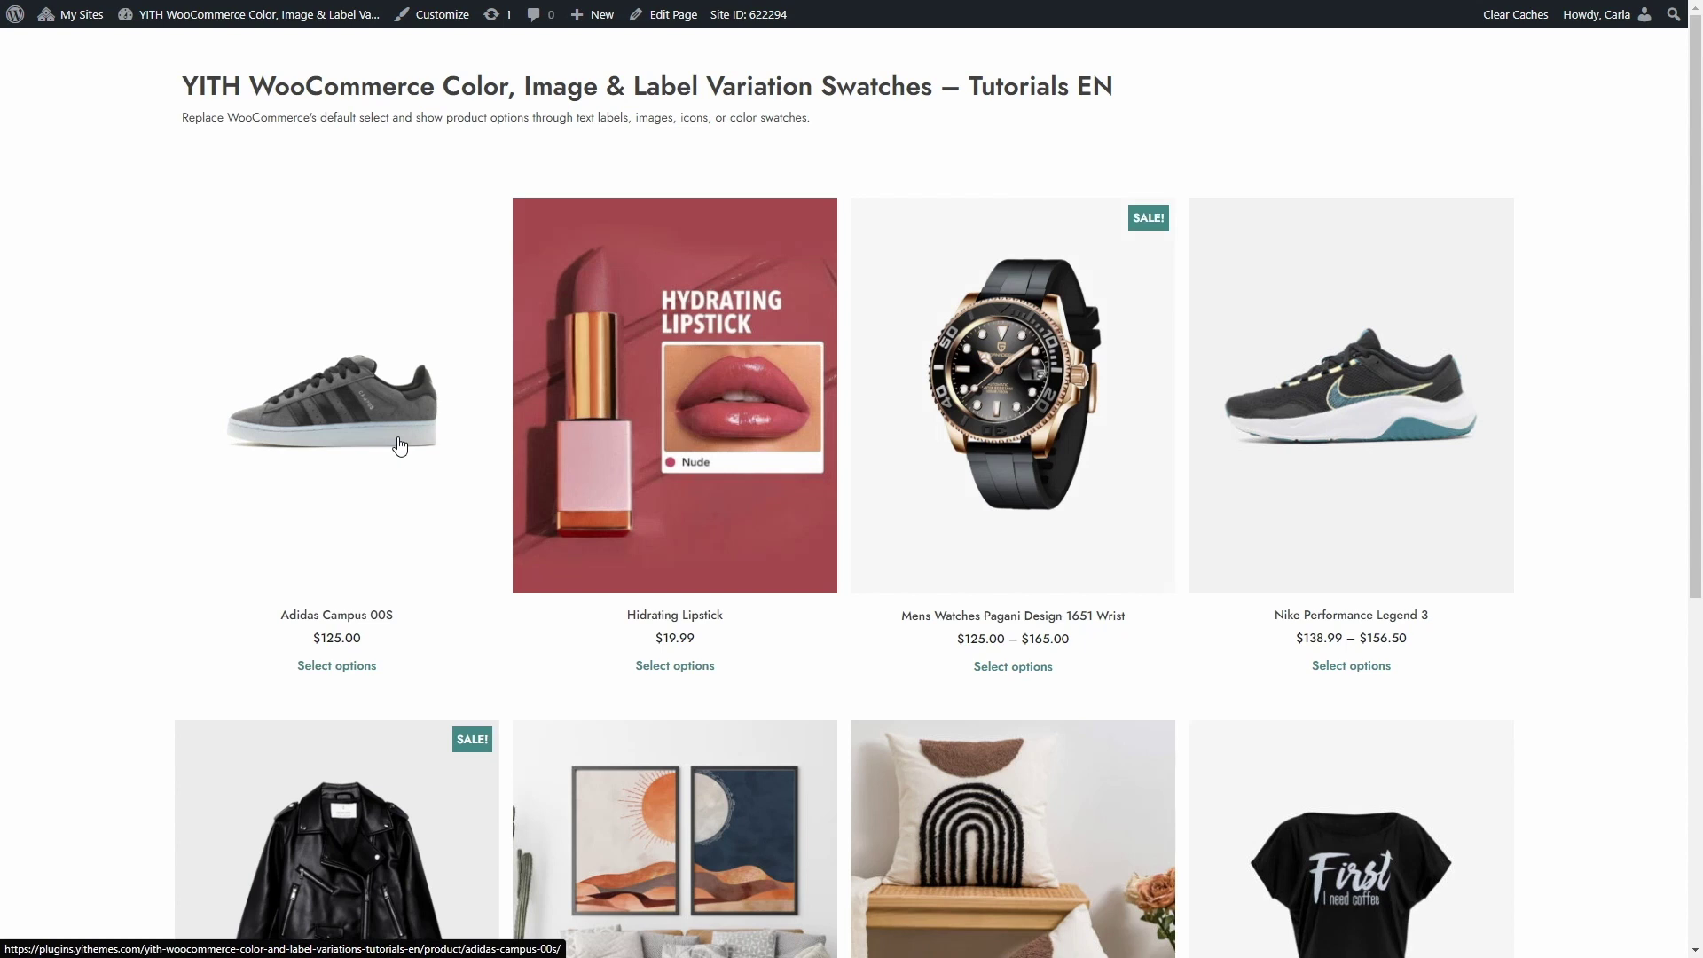
- Open the Adidas Campus 00S product and inspect its default Color and Size dropdown options
left_click(399, 445)
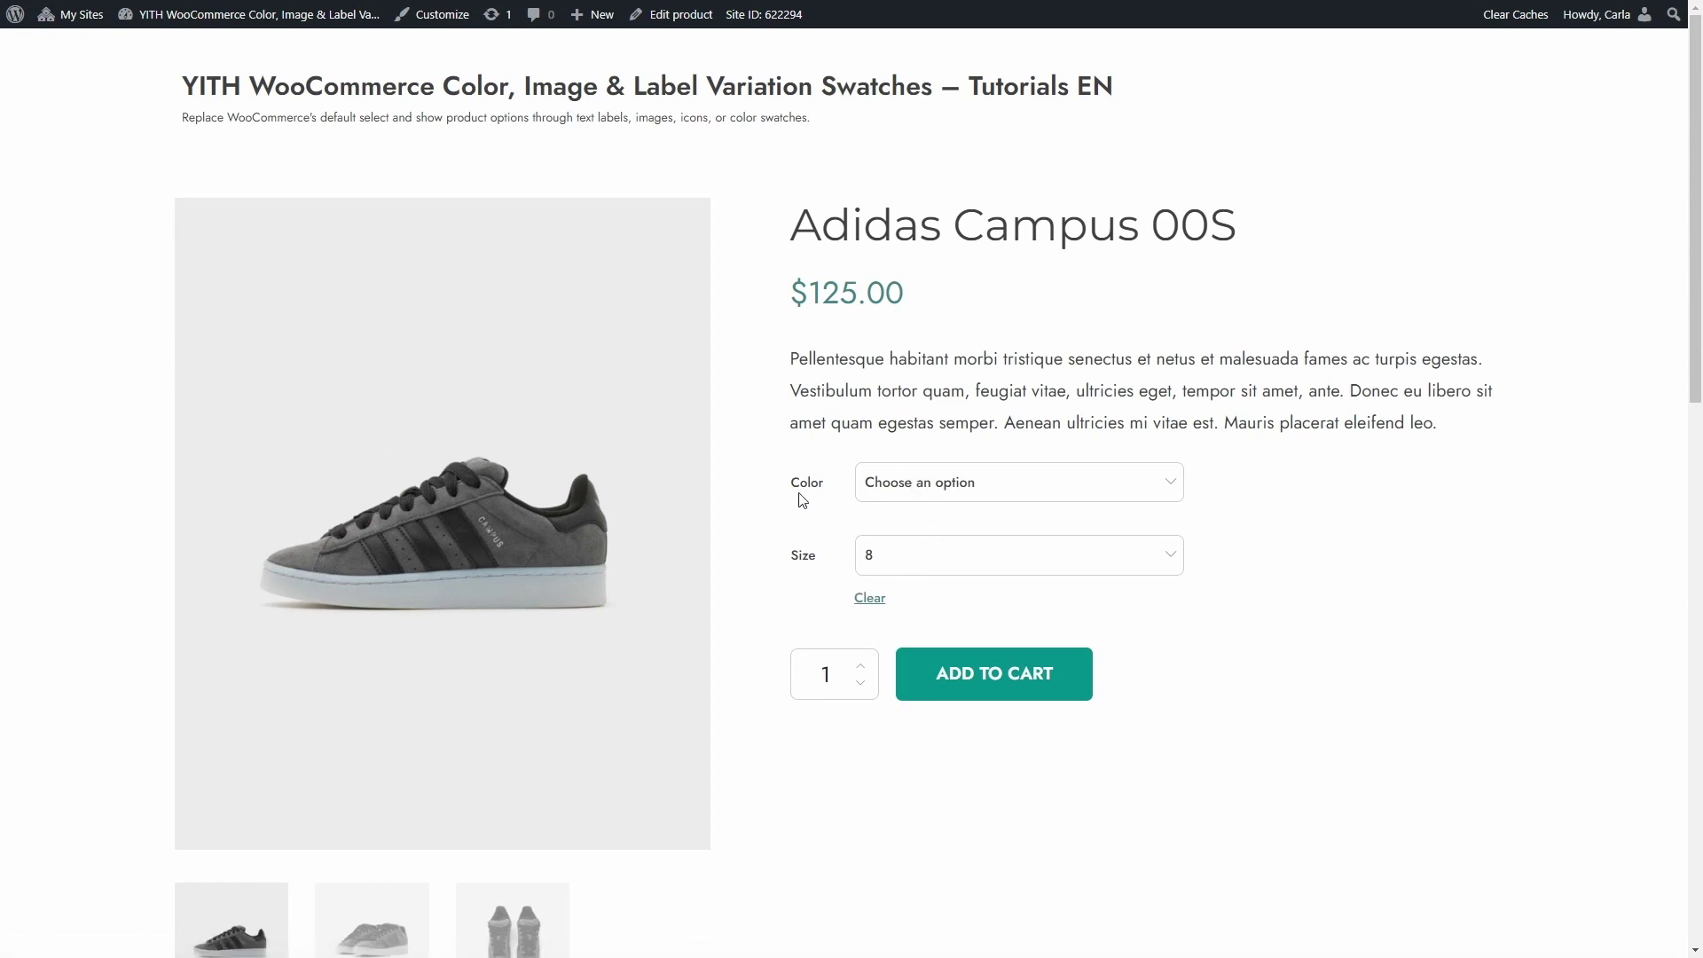
left_click(975, 484)
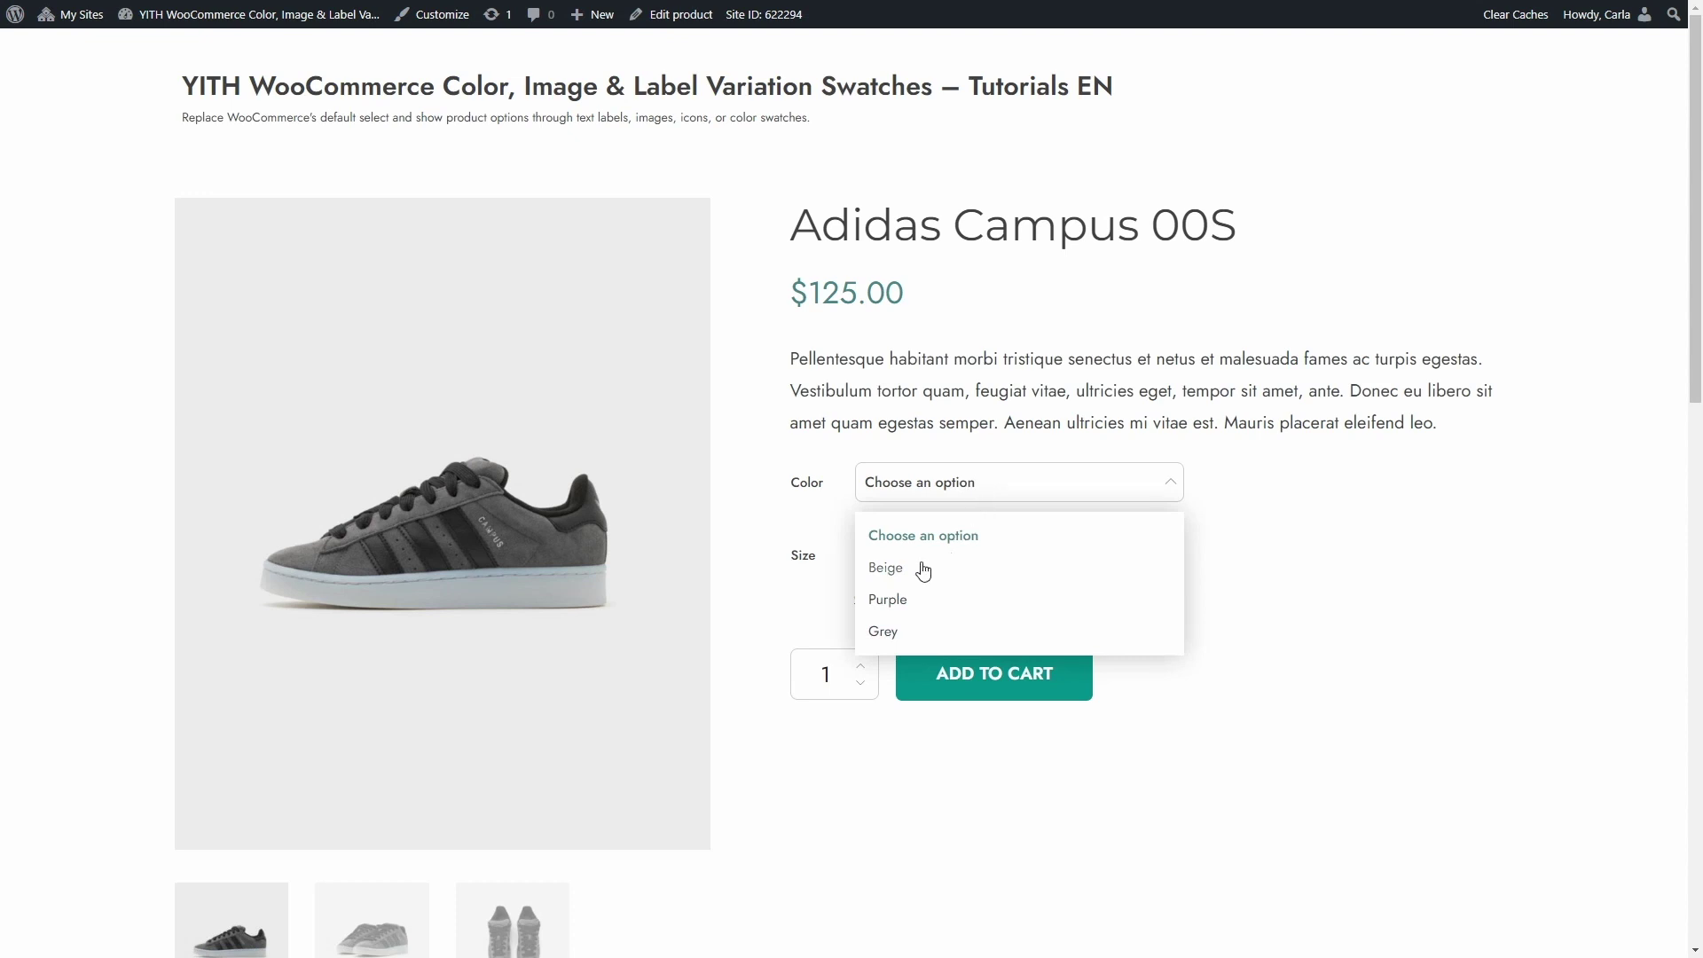
left_click(946, 487)
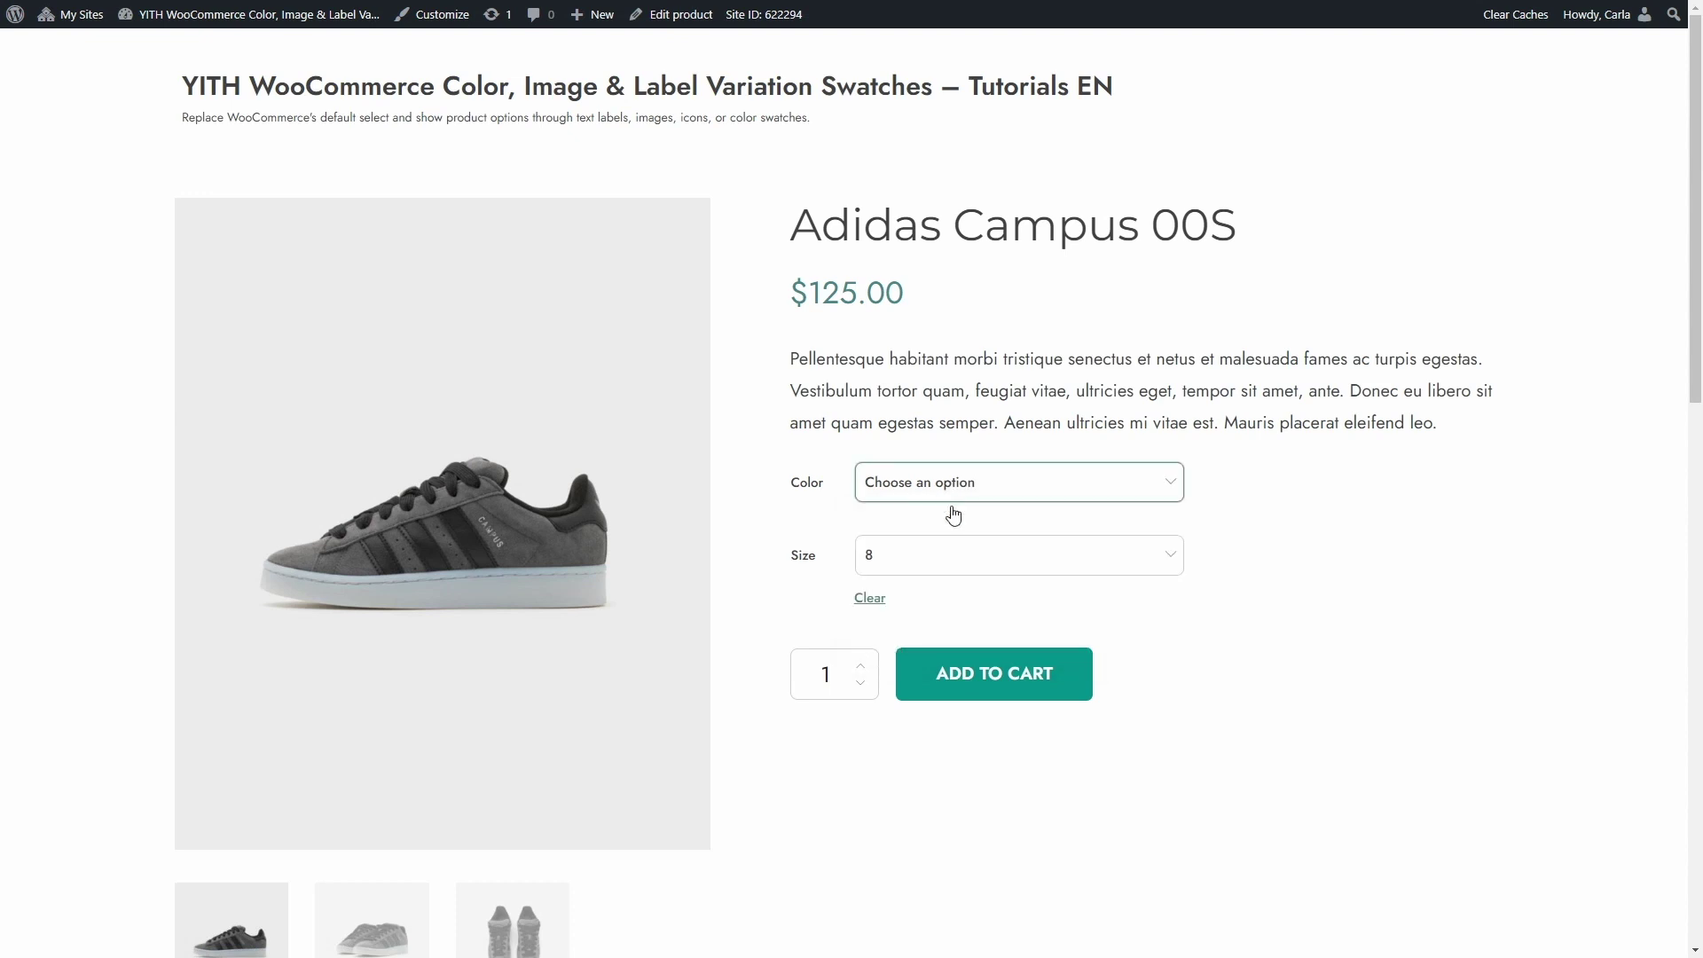
left_click(952, 559)
left_click(954, 571)
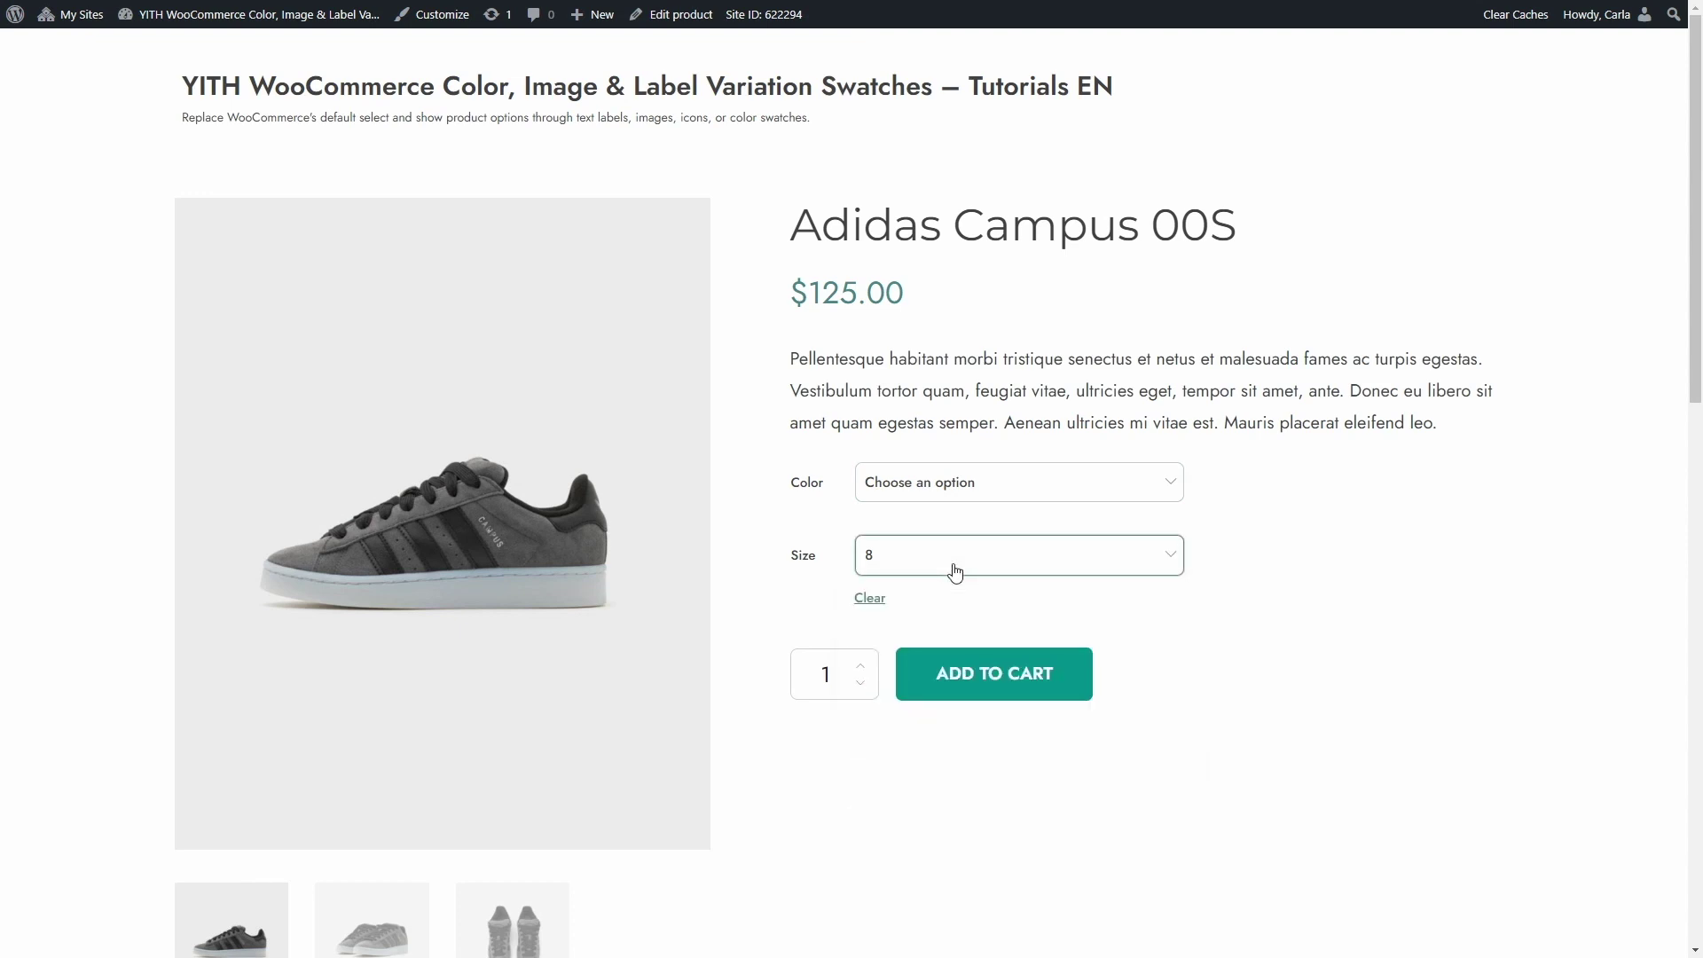
left_click(866, 503)
left_click(916, 633)
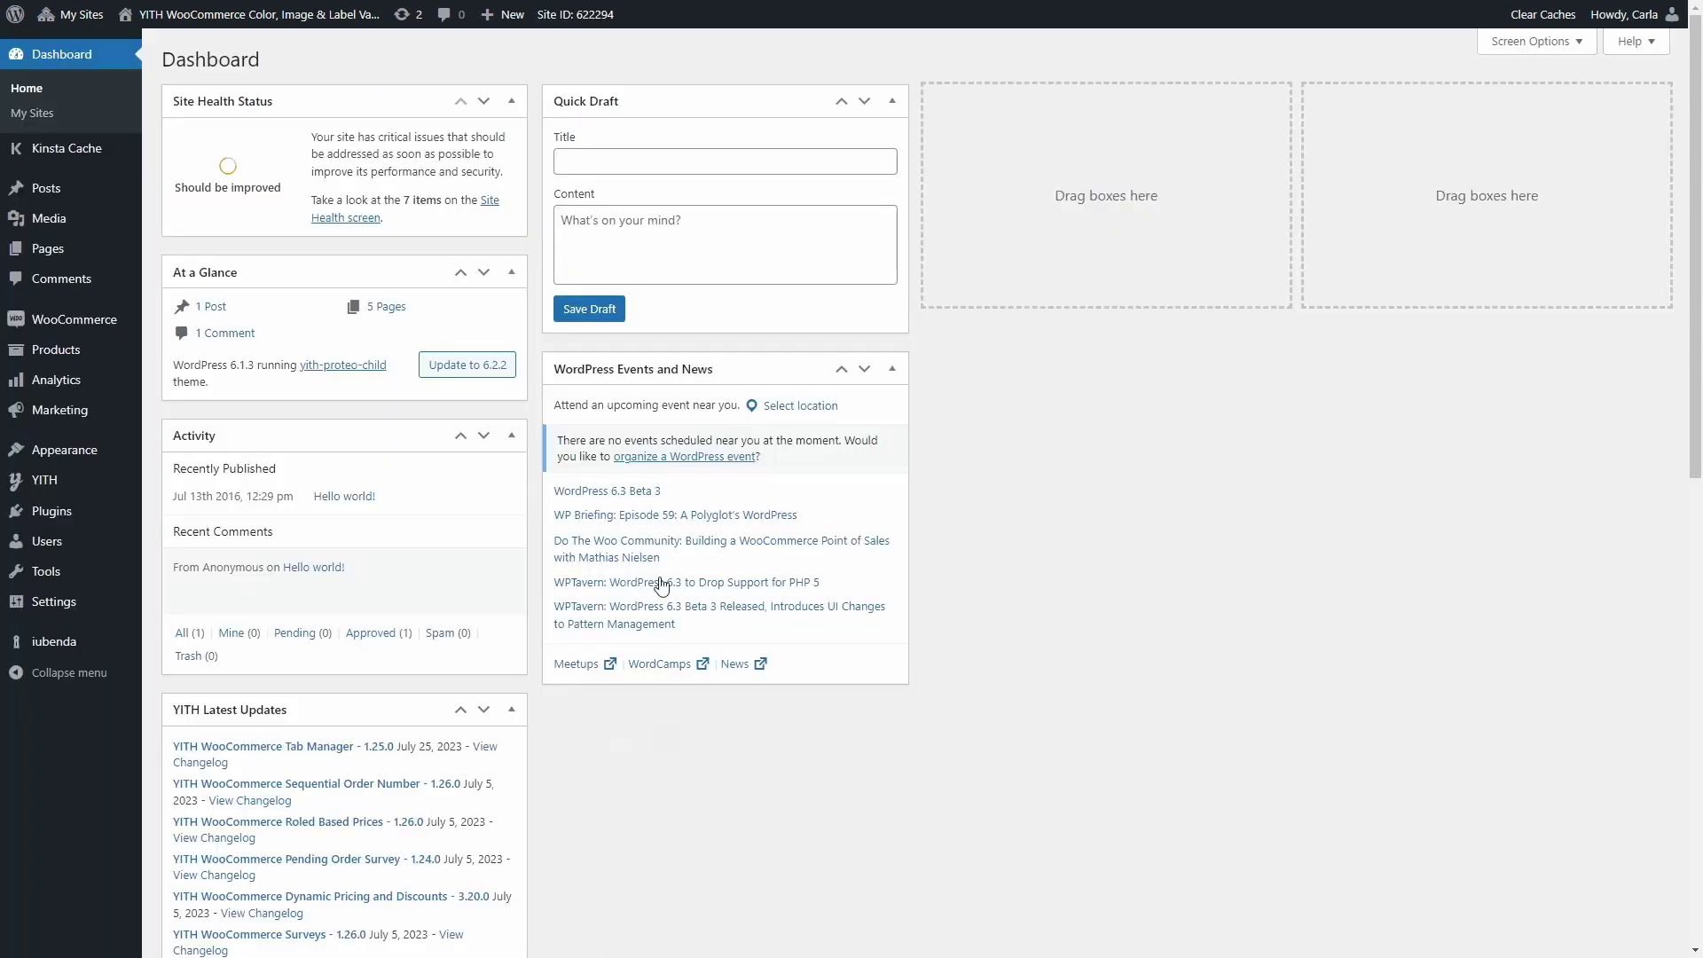
- Find the plugin with the search term "Color, Image" and activate YITH WooCommerce Color, Image & Label Variation Swatches Premium
left_click(115, 512)
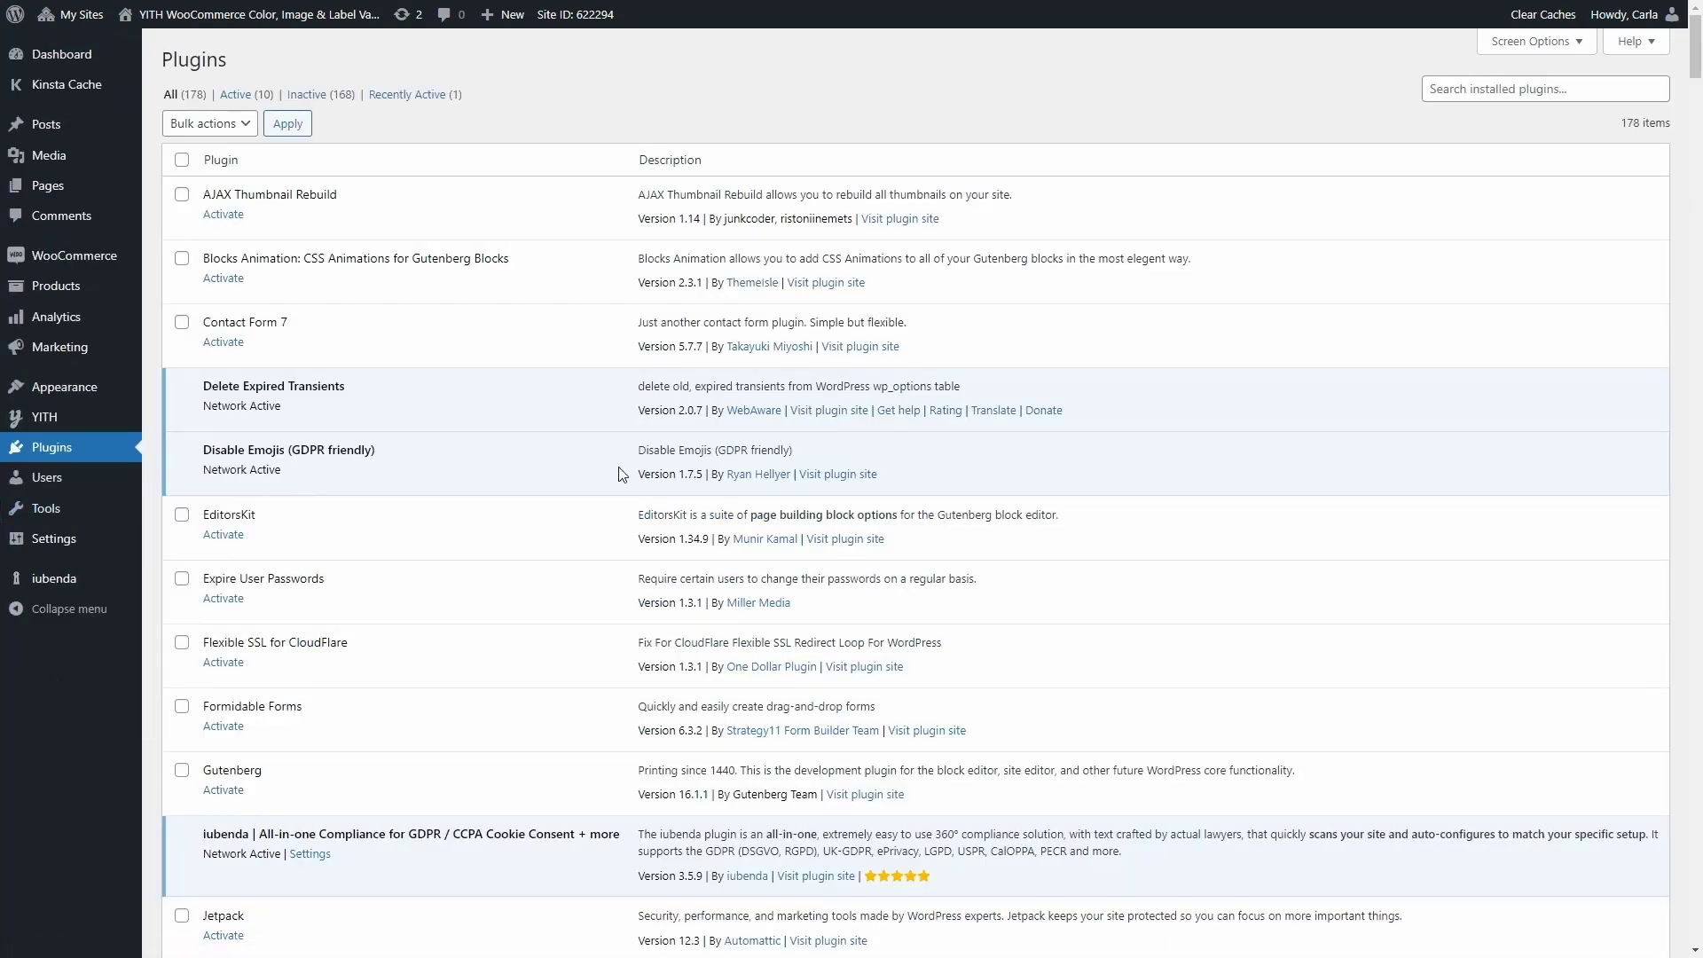
left_click(1457, 86)
type("Color, Image")
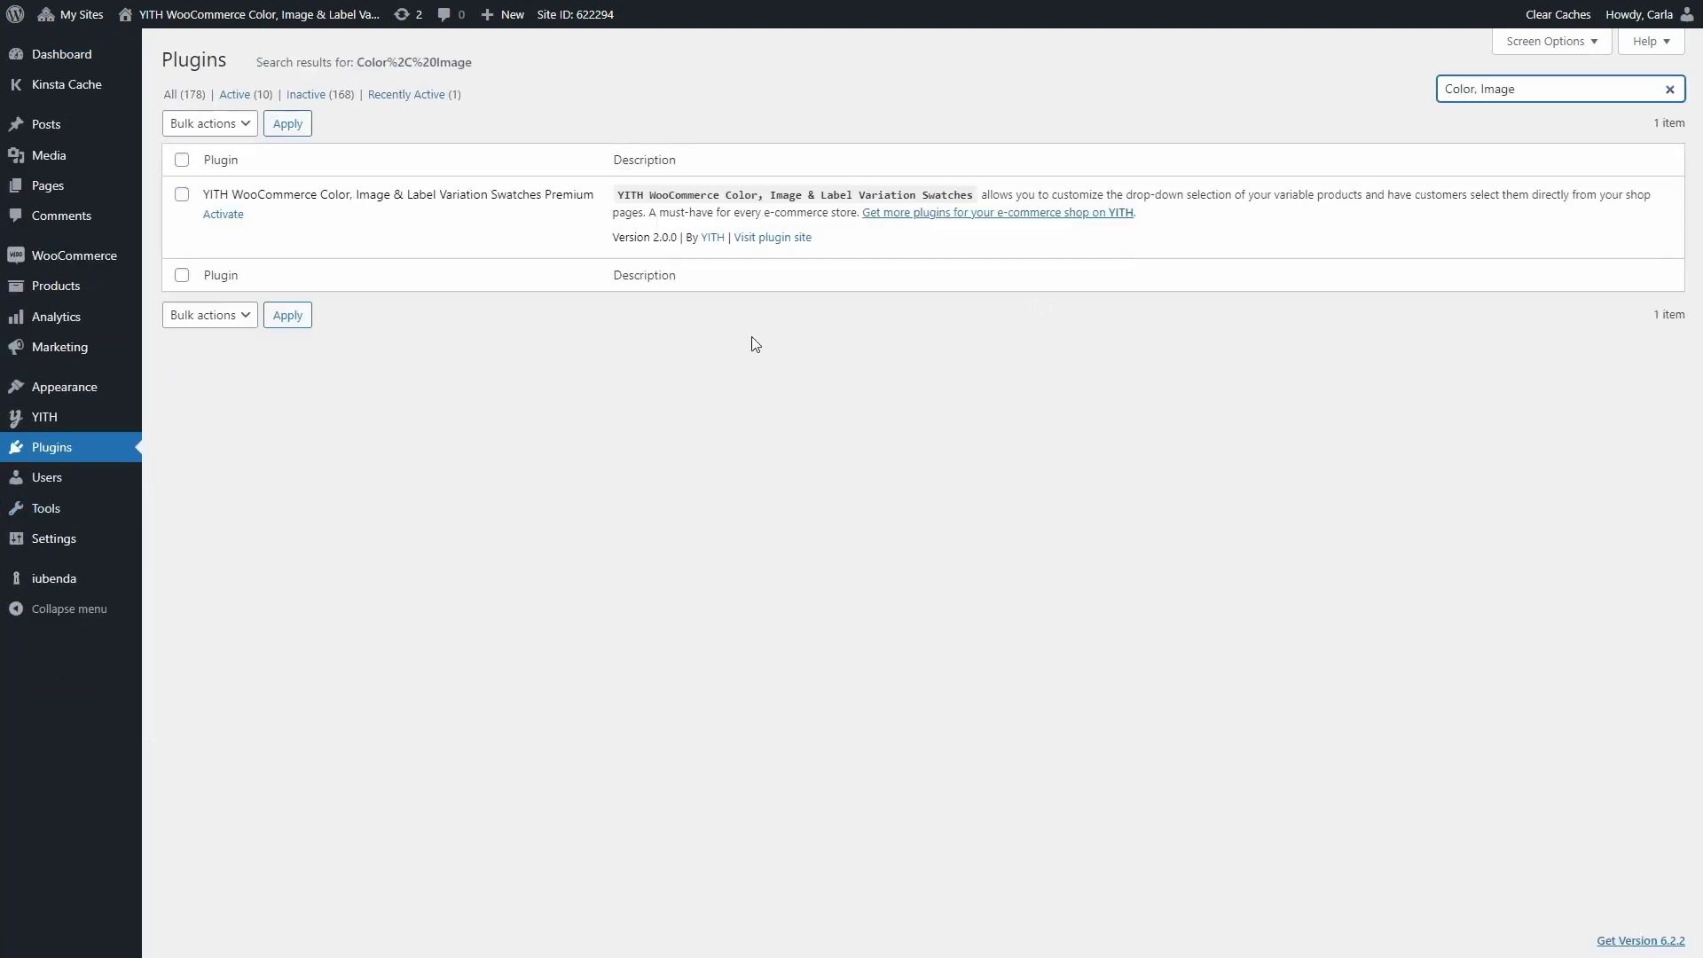
left_click(235, 217)
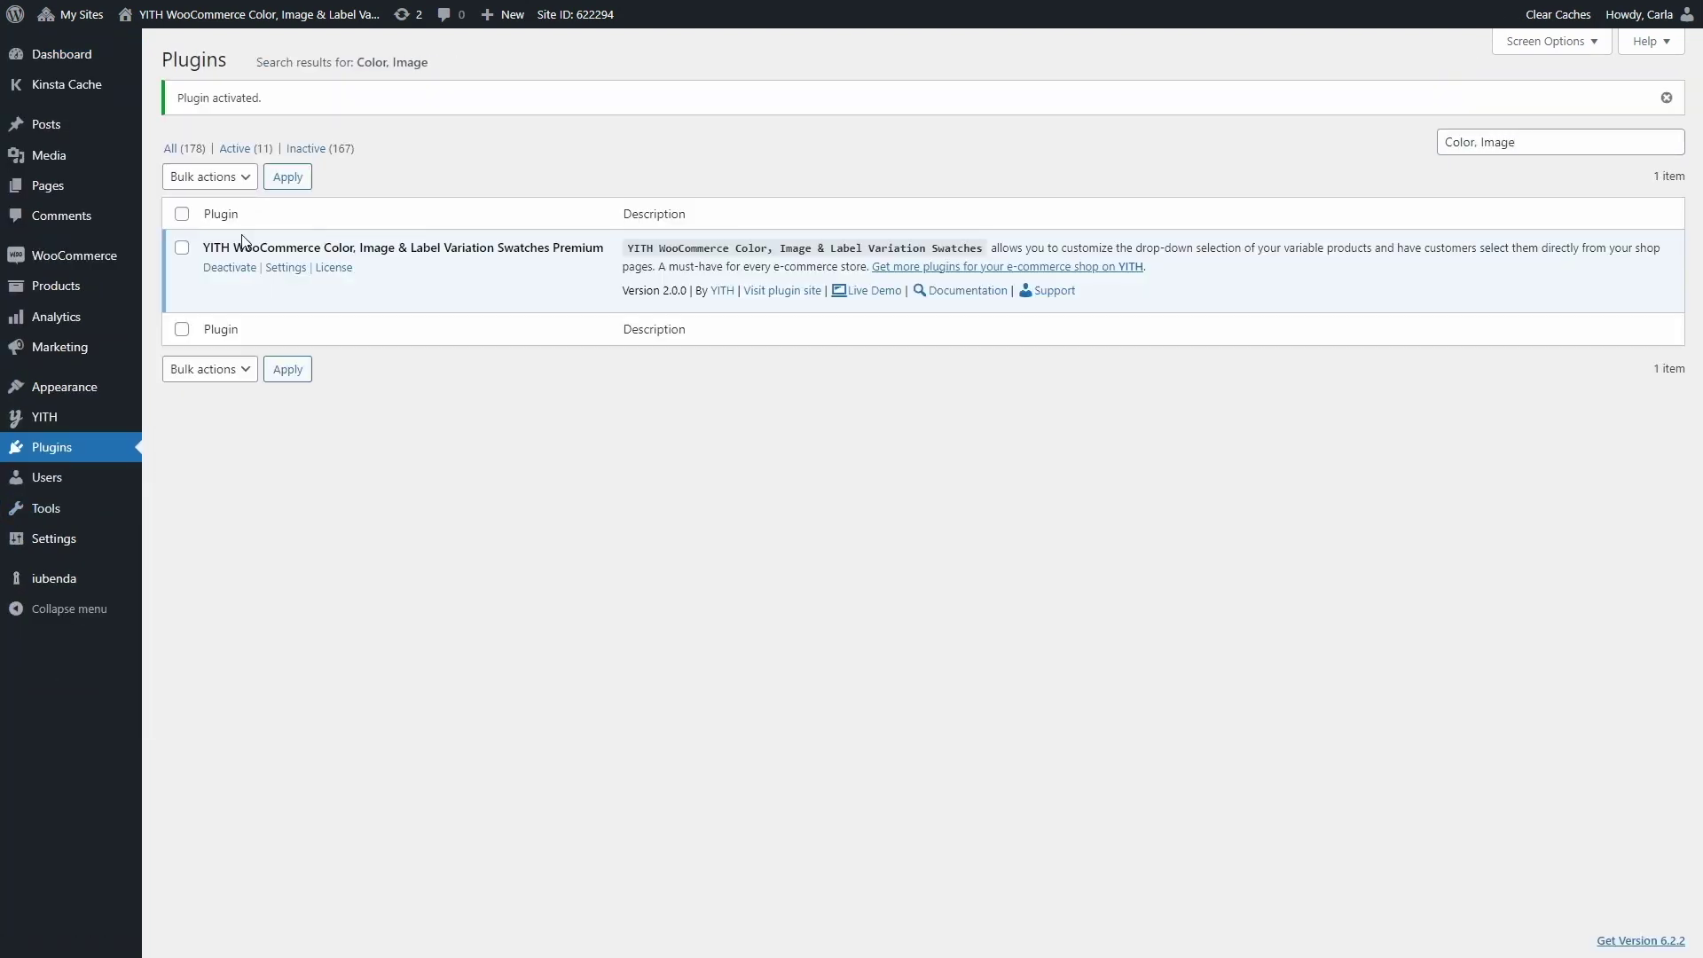
- Reload the shop page, open Adidas Campus 00S, and select the Purple swatch to check its product and gallery images
key("ctrl+Tab")
key("F5")
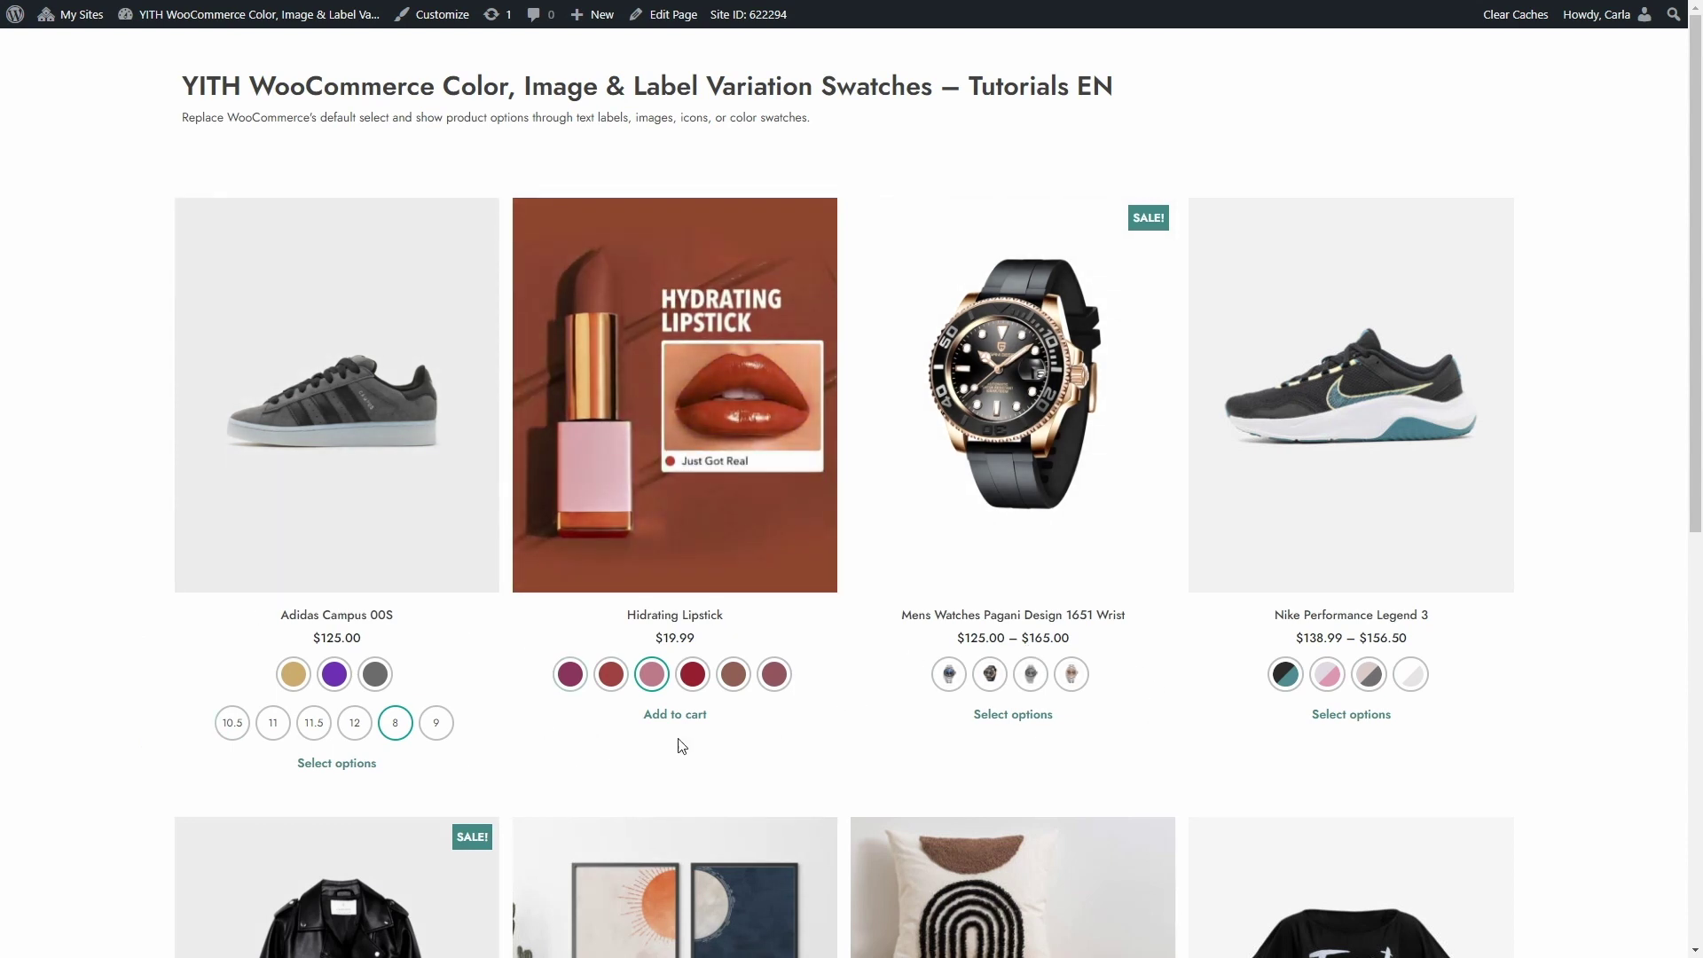
left_click(355, 450)
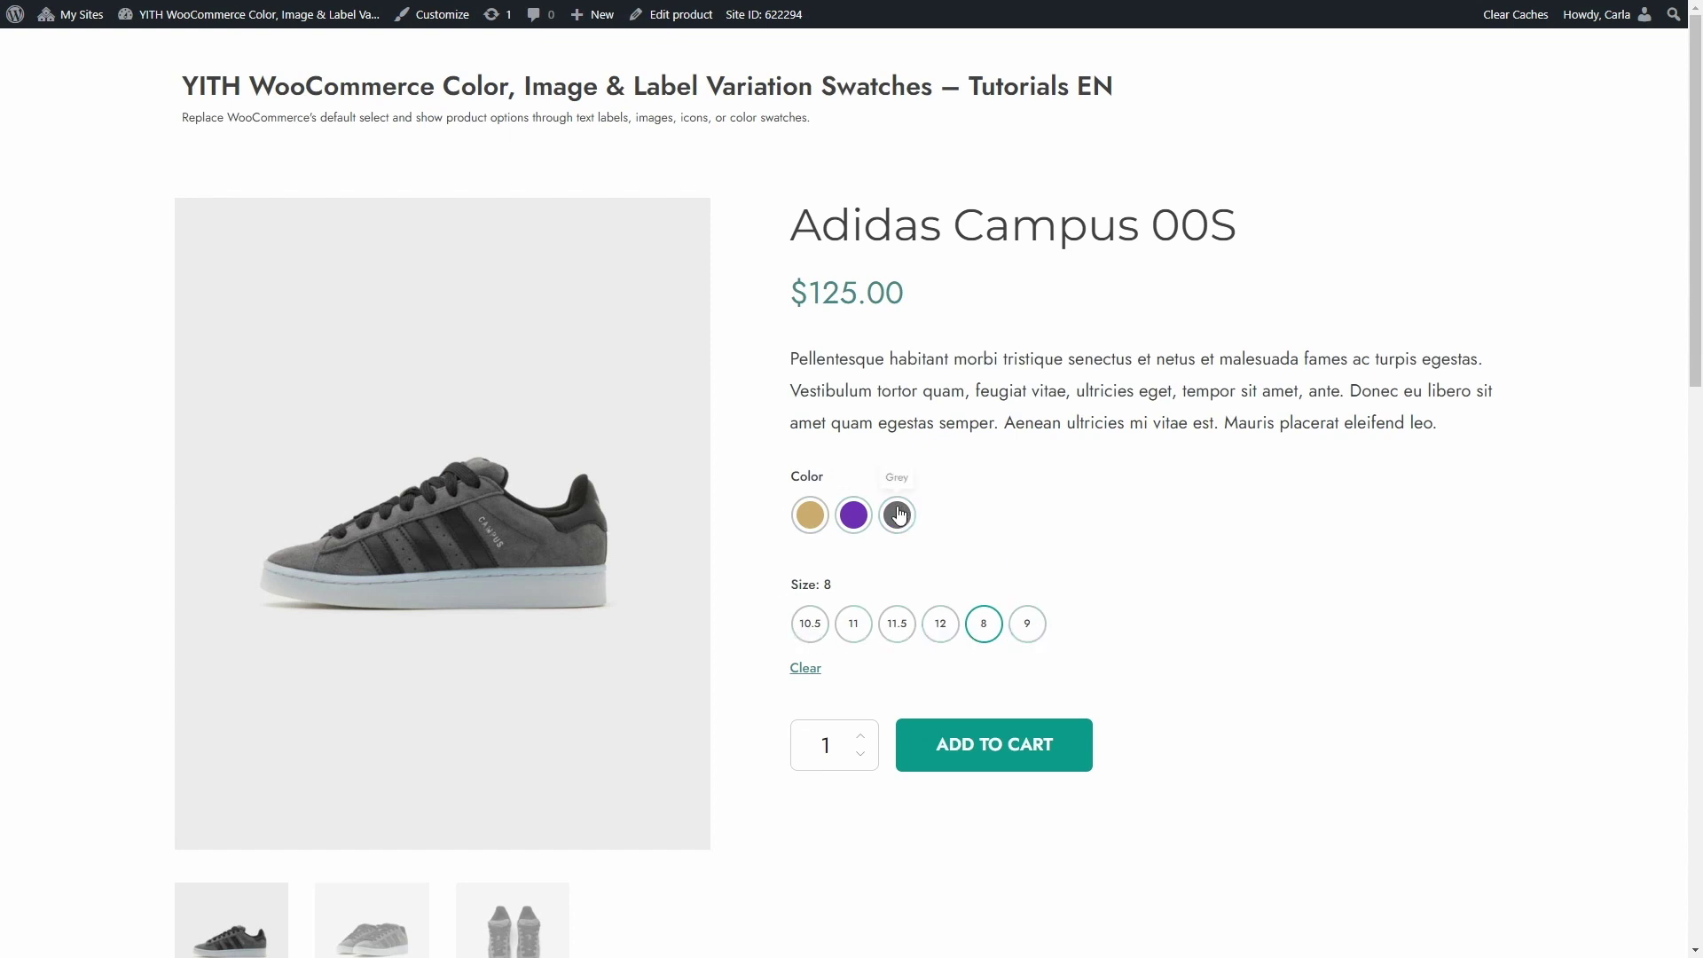
left_click(855, 518)
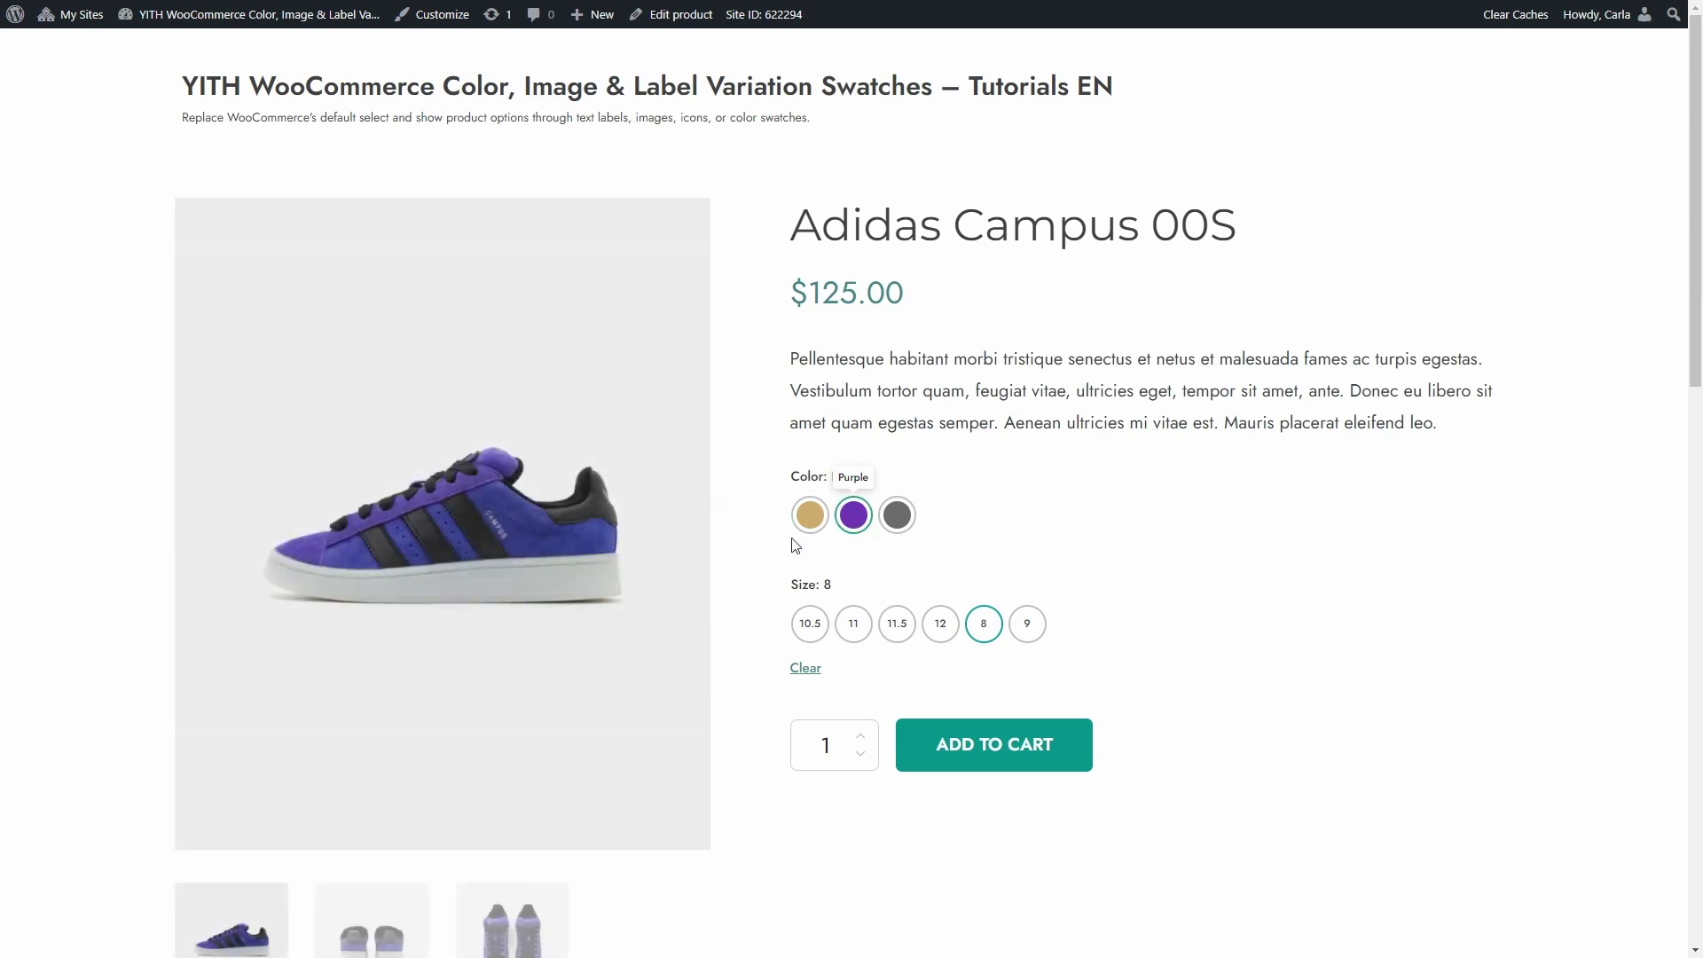
scroll(508, 752, "down", 2)
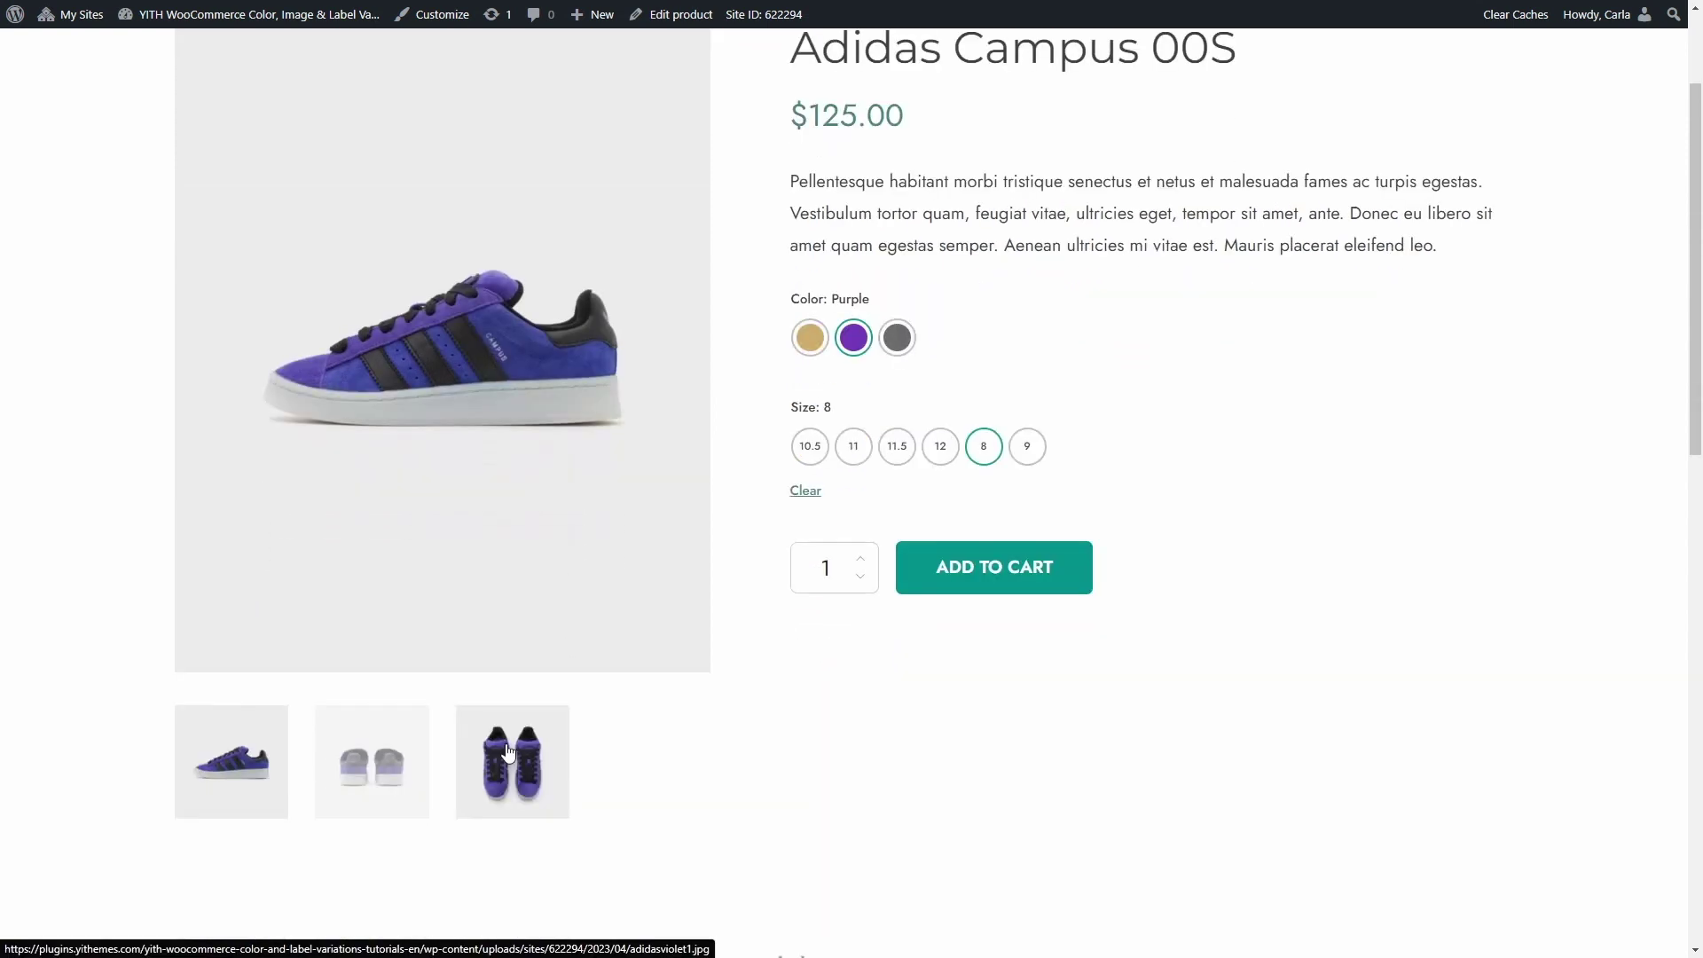
scroll(551, 772, "up", 2)
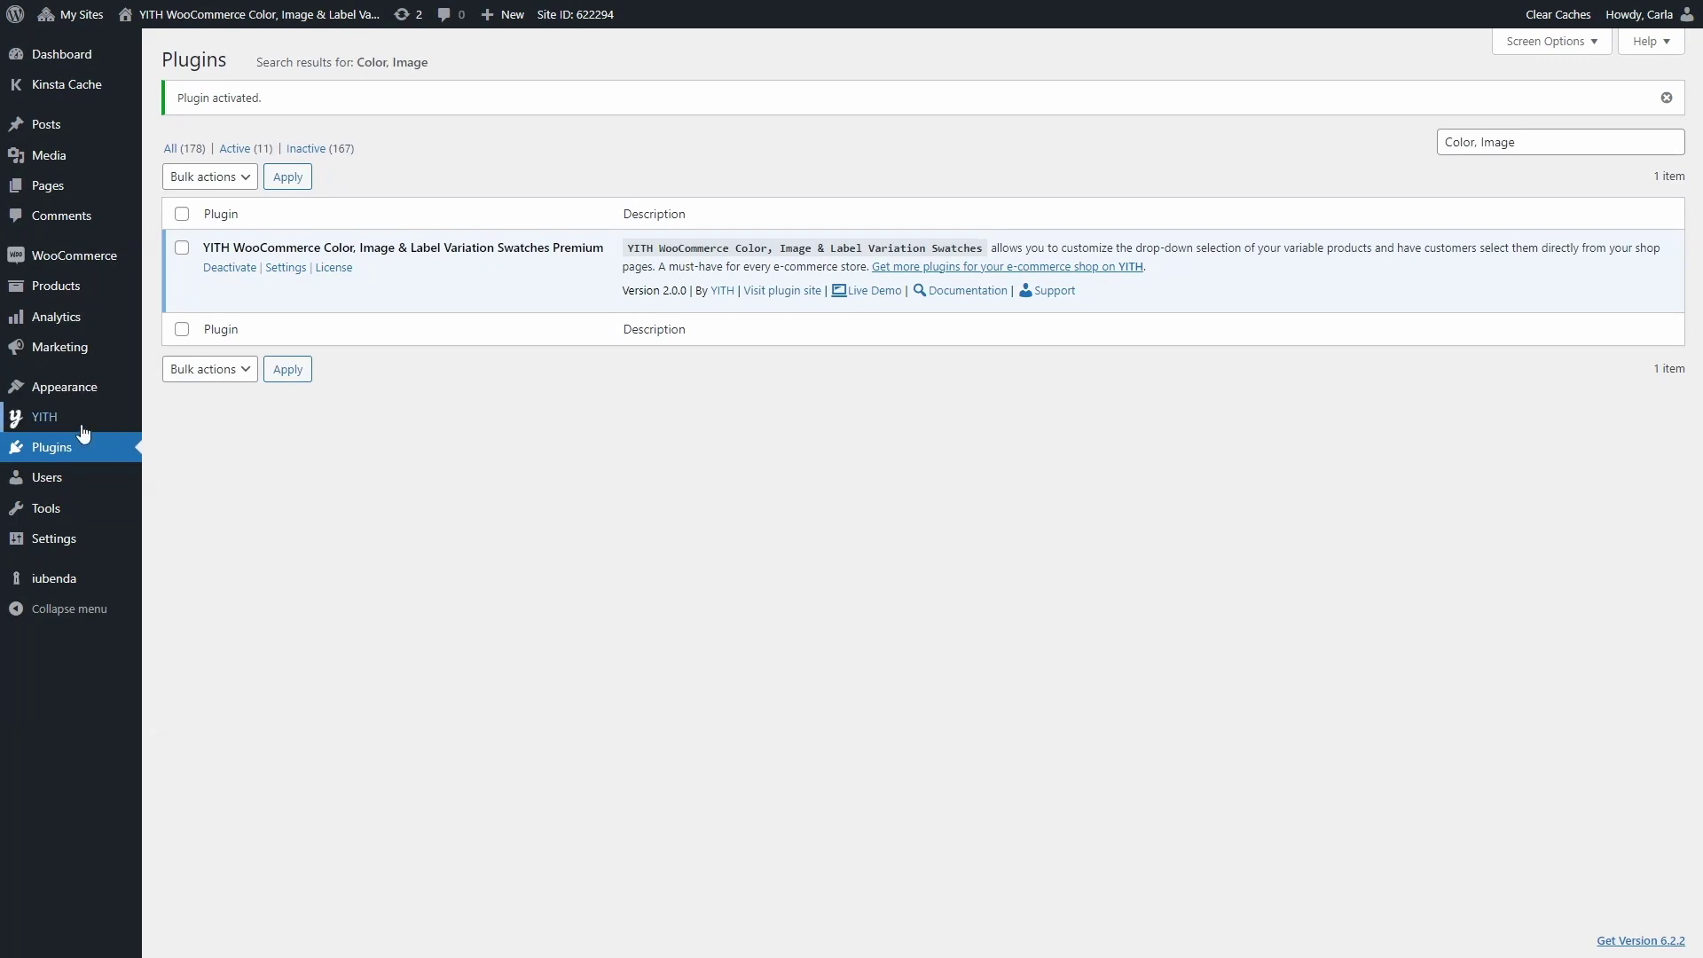
- In the Color, Image & Label Variation Swatches options, enable showing variations as separate products, disable hiding parent products, and save
mouse_move(74, 425)
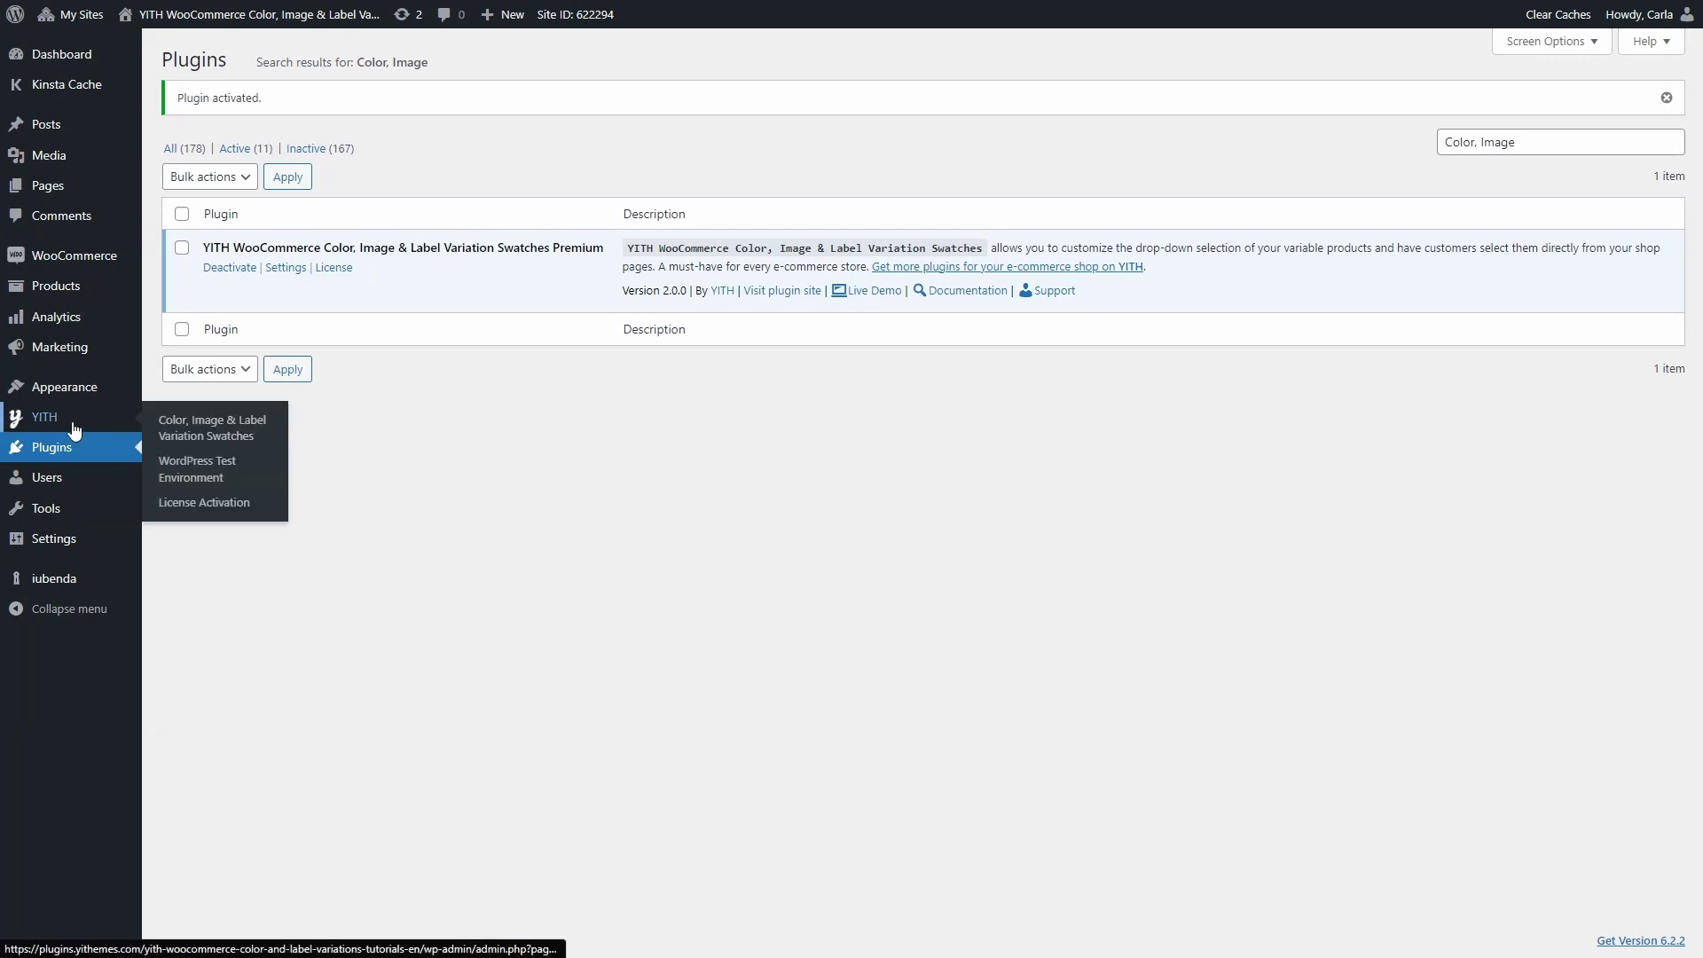
left_click(223, 434)
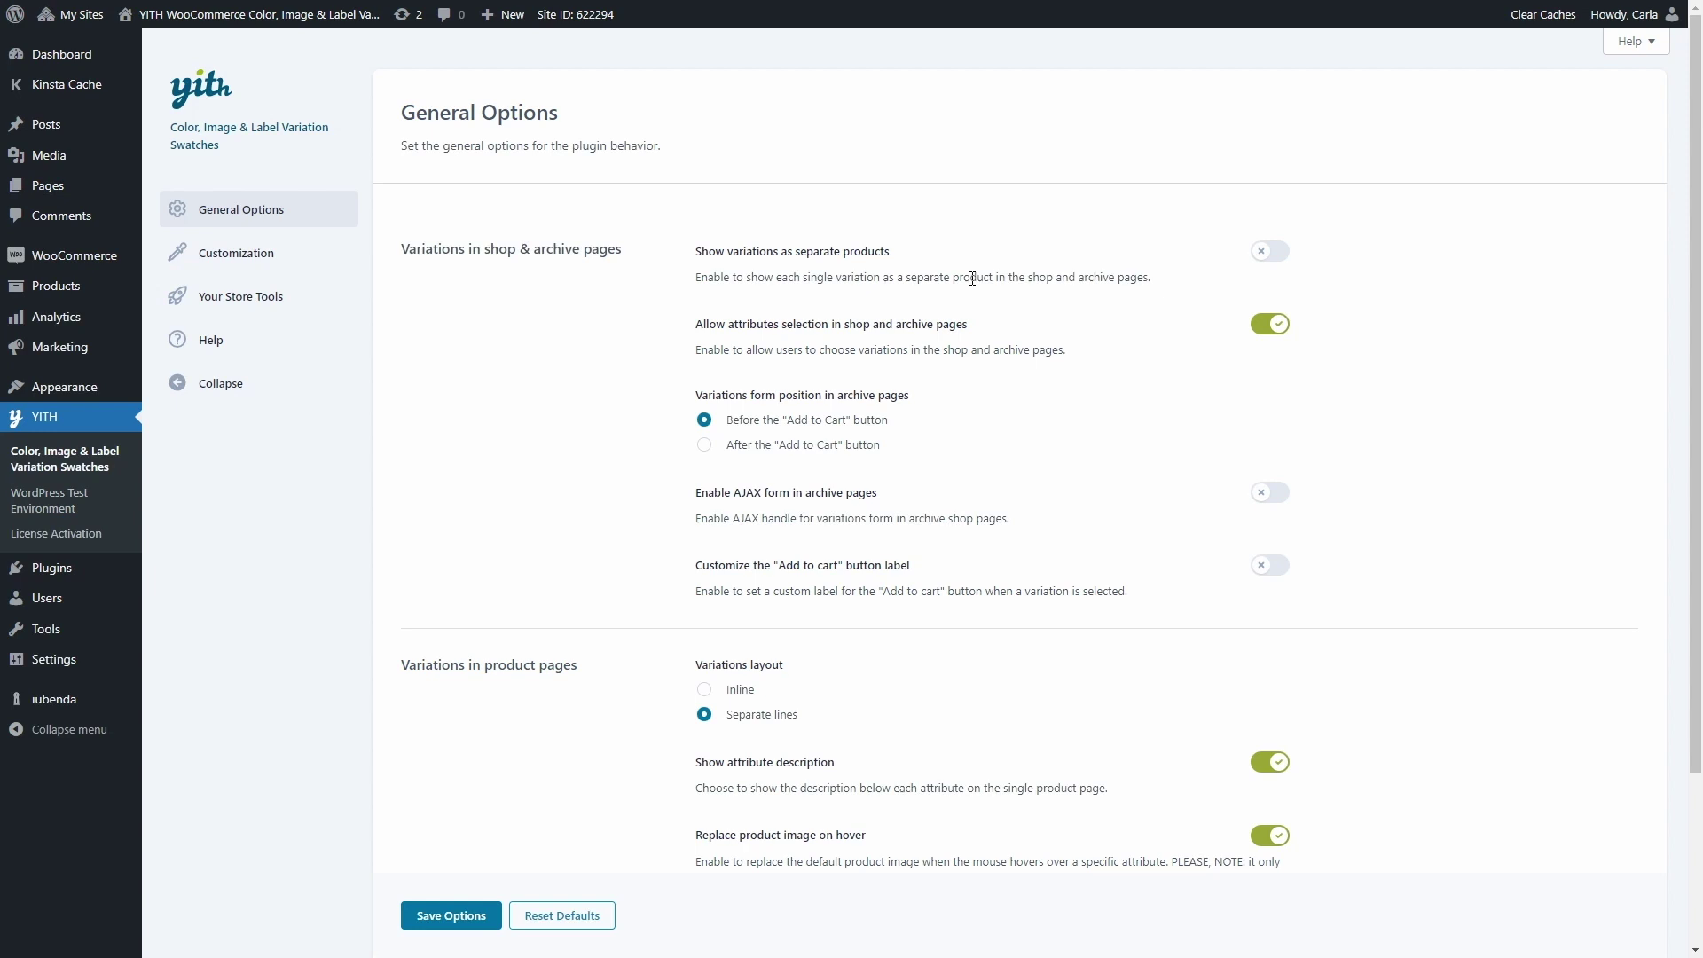
left_click(1270, 254)
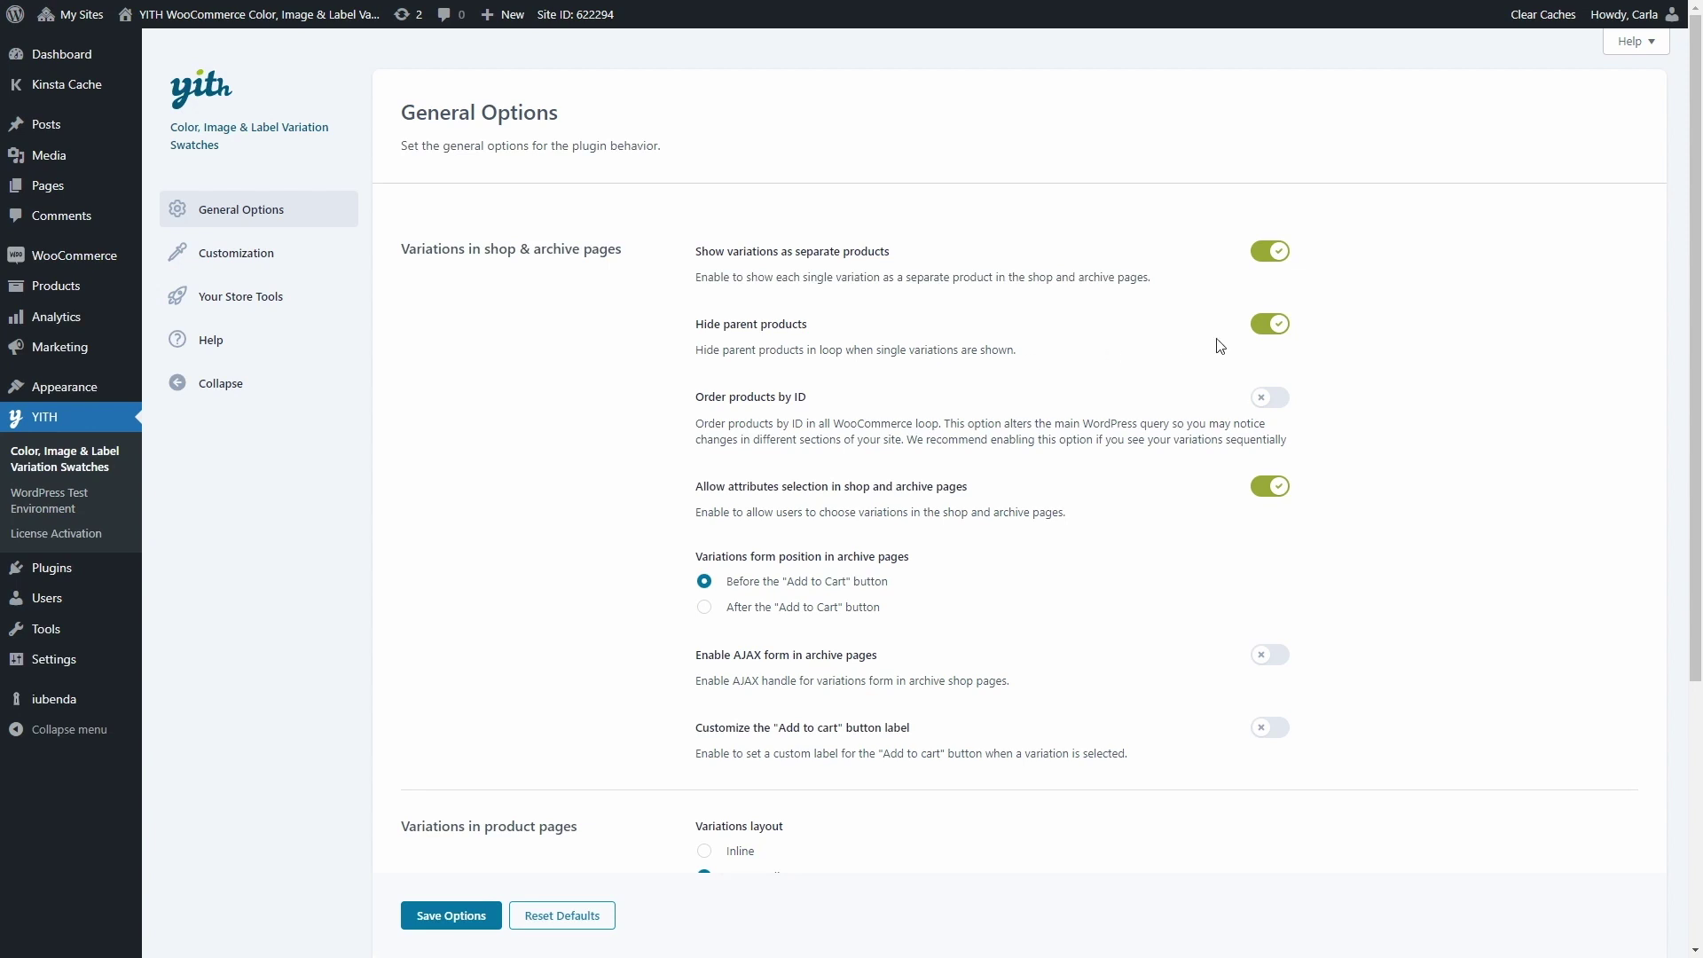
left_click(1281, 326)
left_click(414, 918)
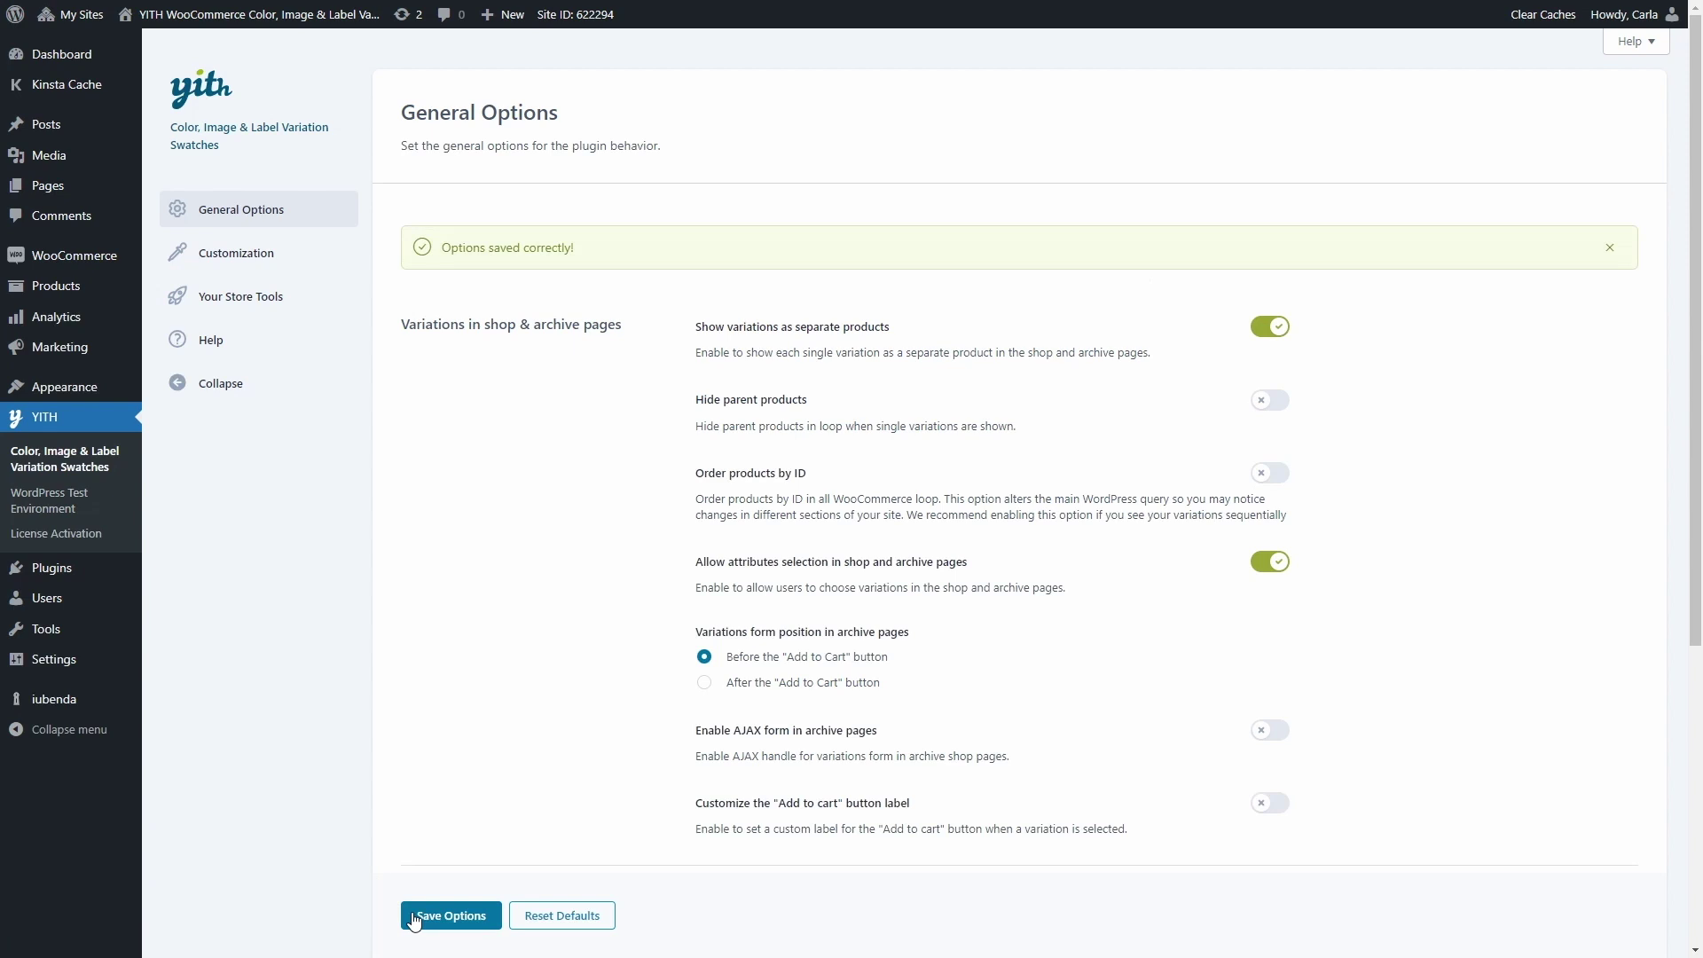
- Reload the shop page, review the separately listed variations, and open Adidas Campus 00S – Purple
key("ctrl+Tab")
key("F5")
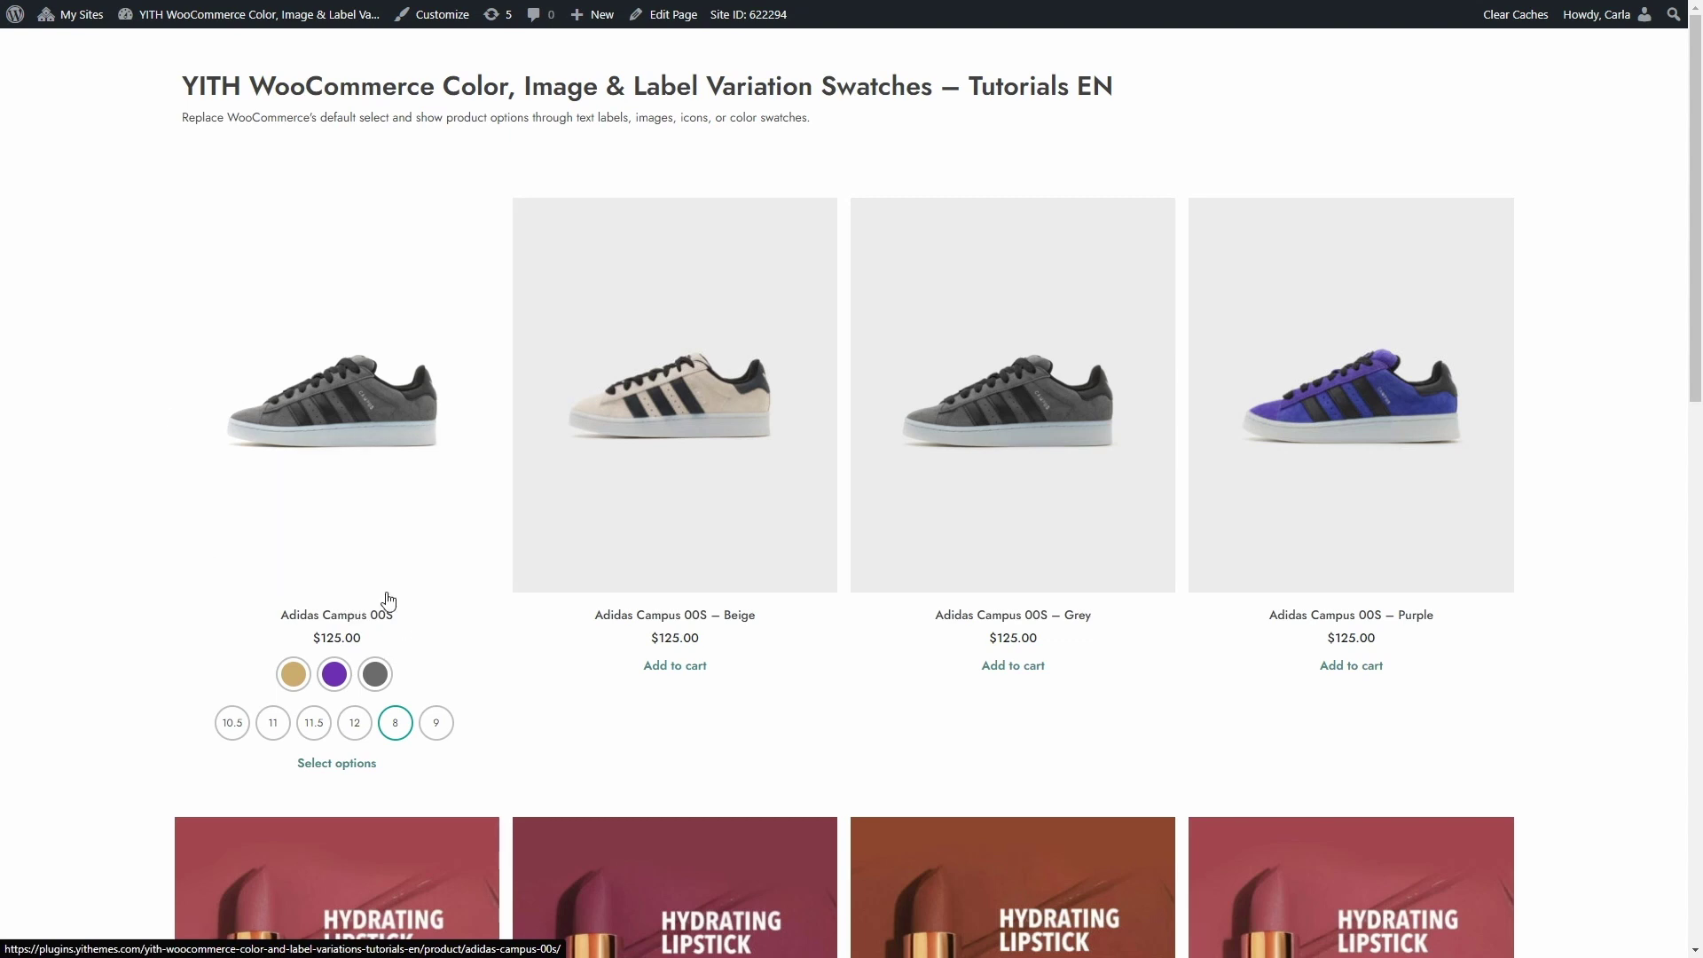
scroll(386, 598, "down", 7)
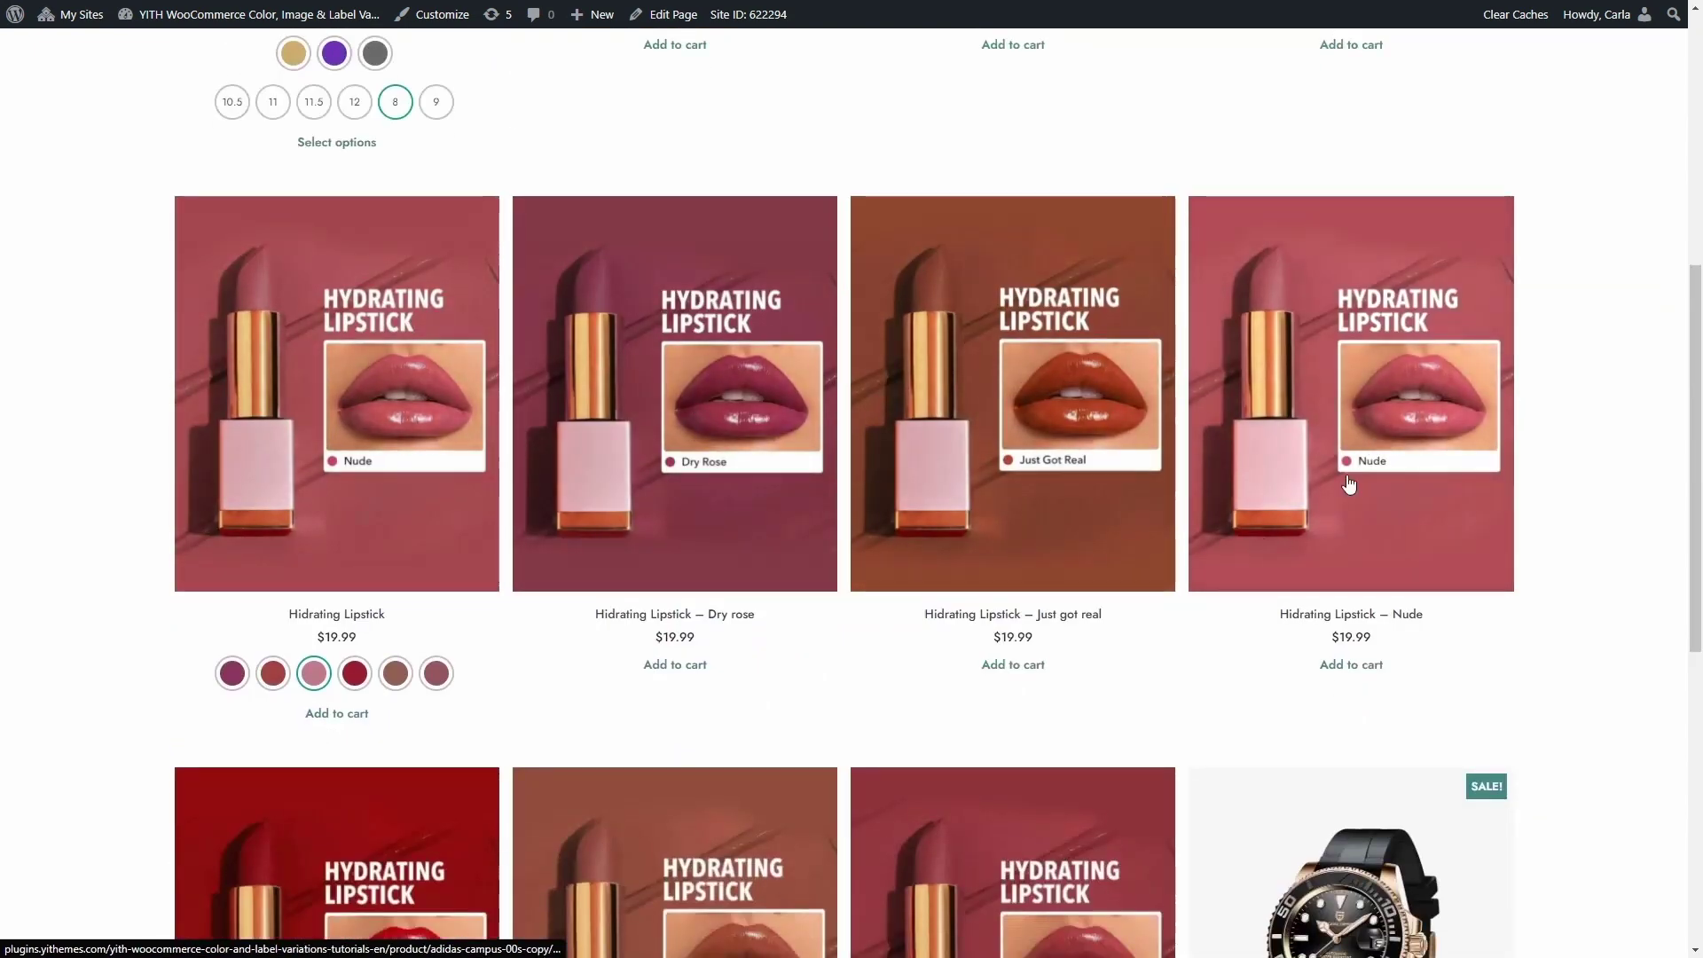
scroll(530, 578, "down", 3)
scroll(1326, 497, "up", 4)
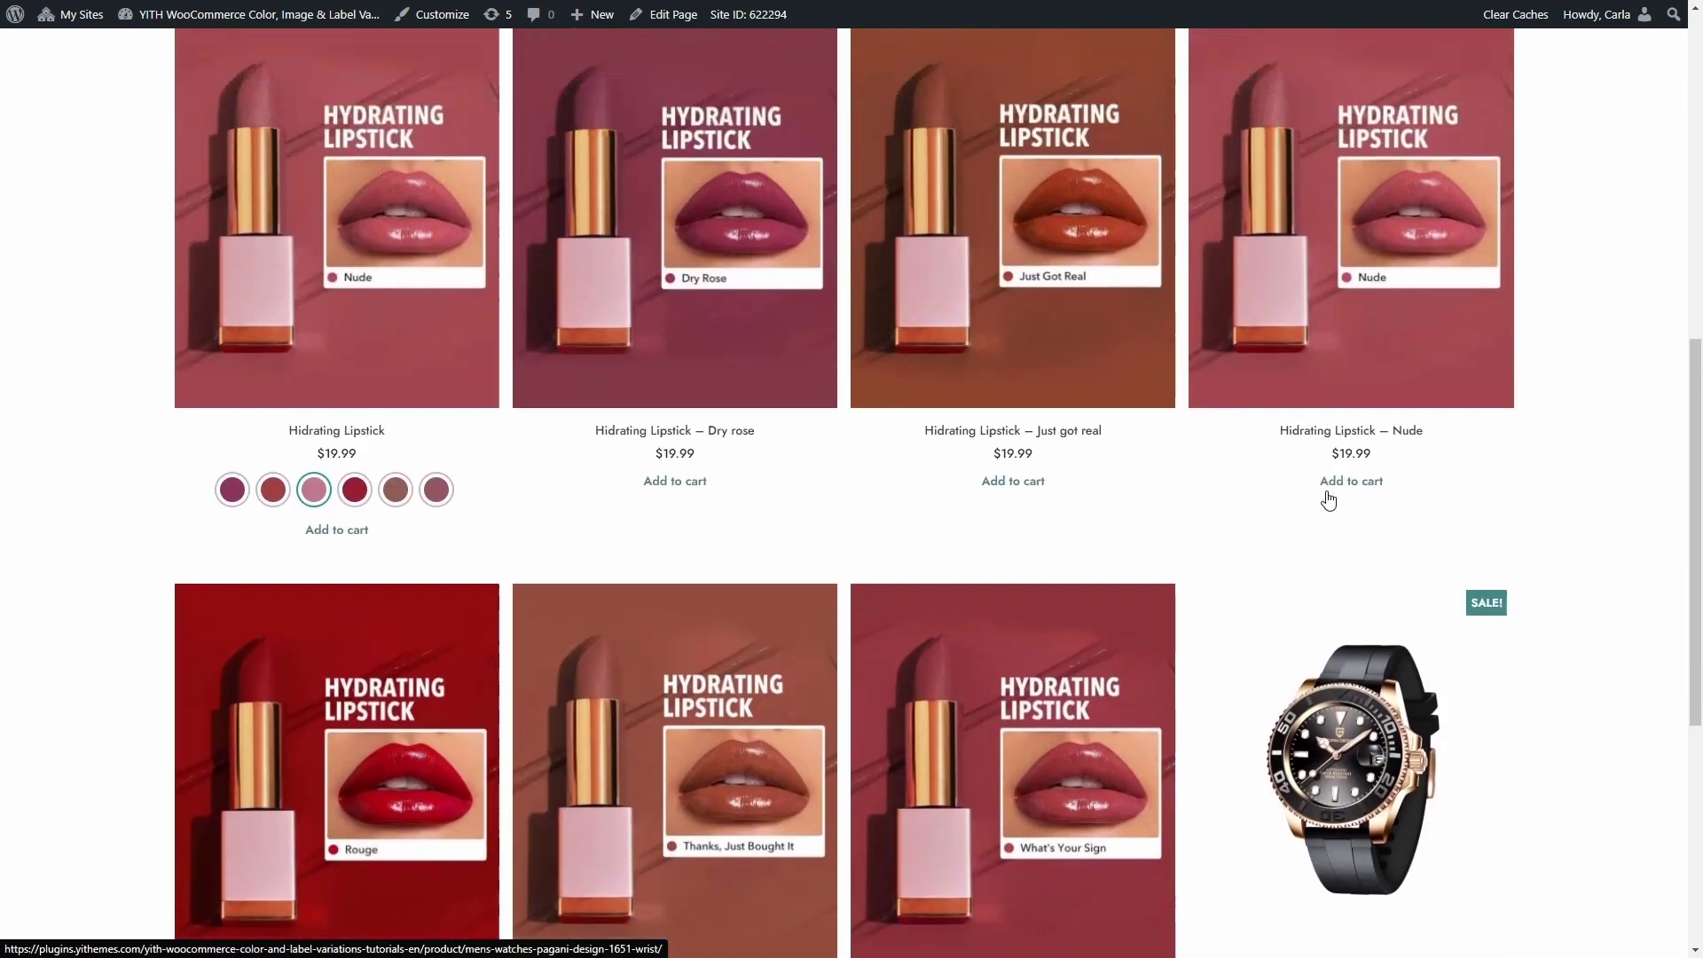
scroll(1326, 498, "up", 6)
left_click(1327, 498)
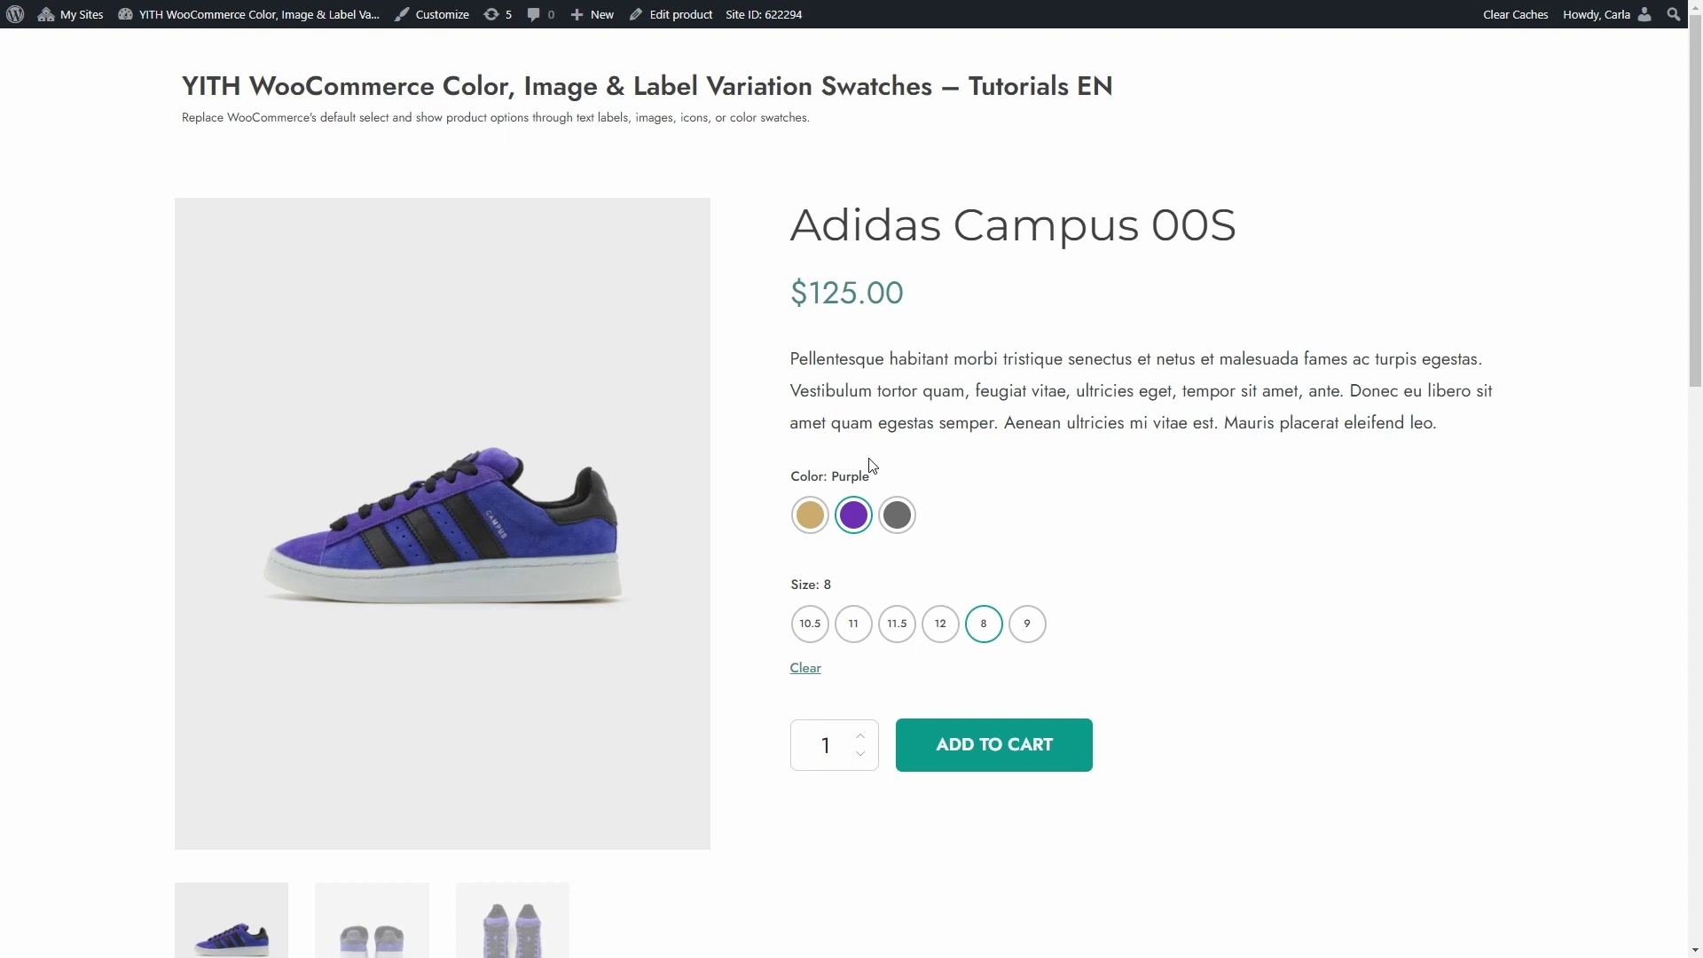
- Edit the Adidas Campus 00S product and check the "Show in archive pages?" option of its Grey and Purple variations
left_click(682, 23)
scroll(684, 27, "down", 6)
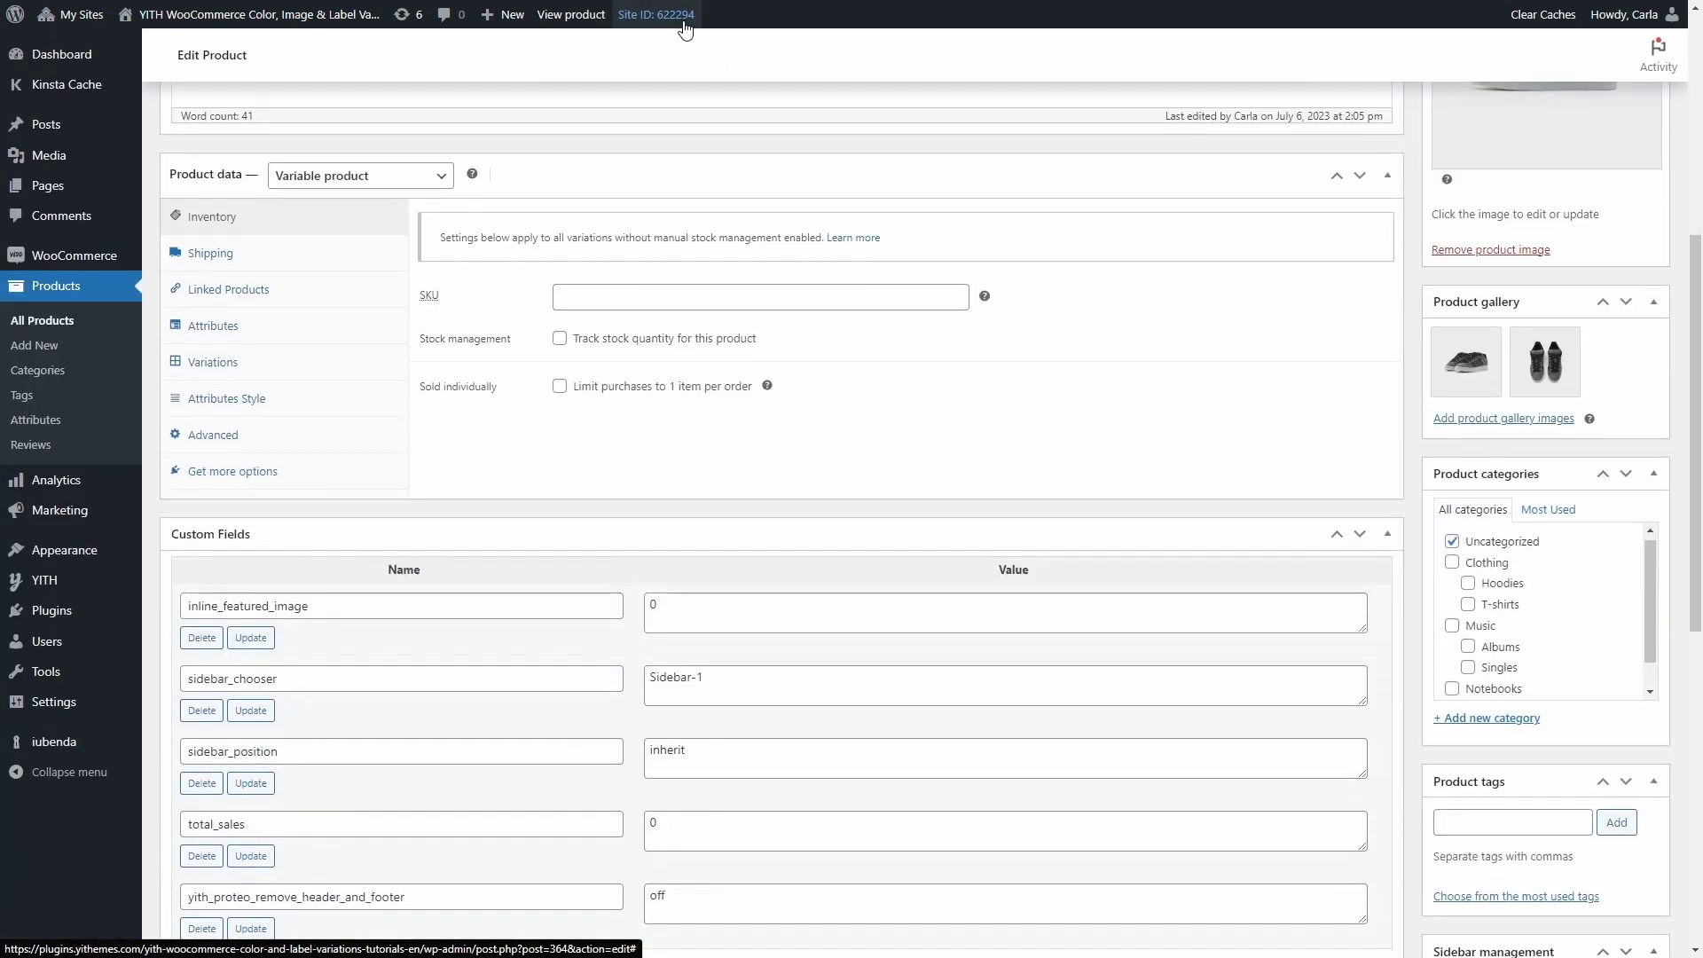
left_click(254, 361)
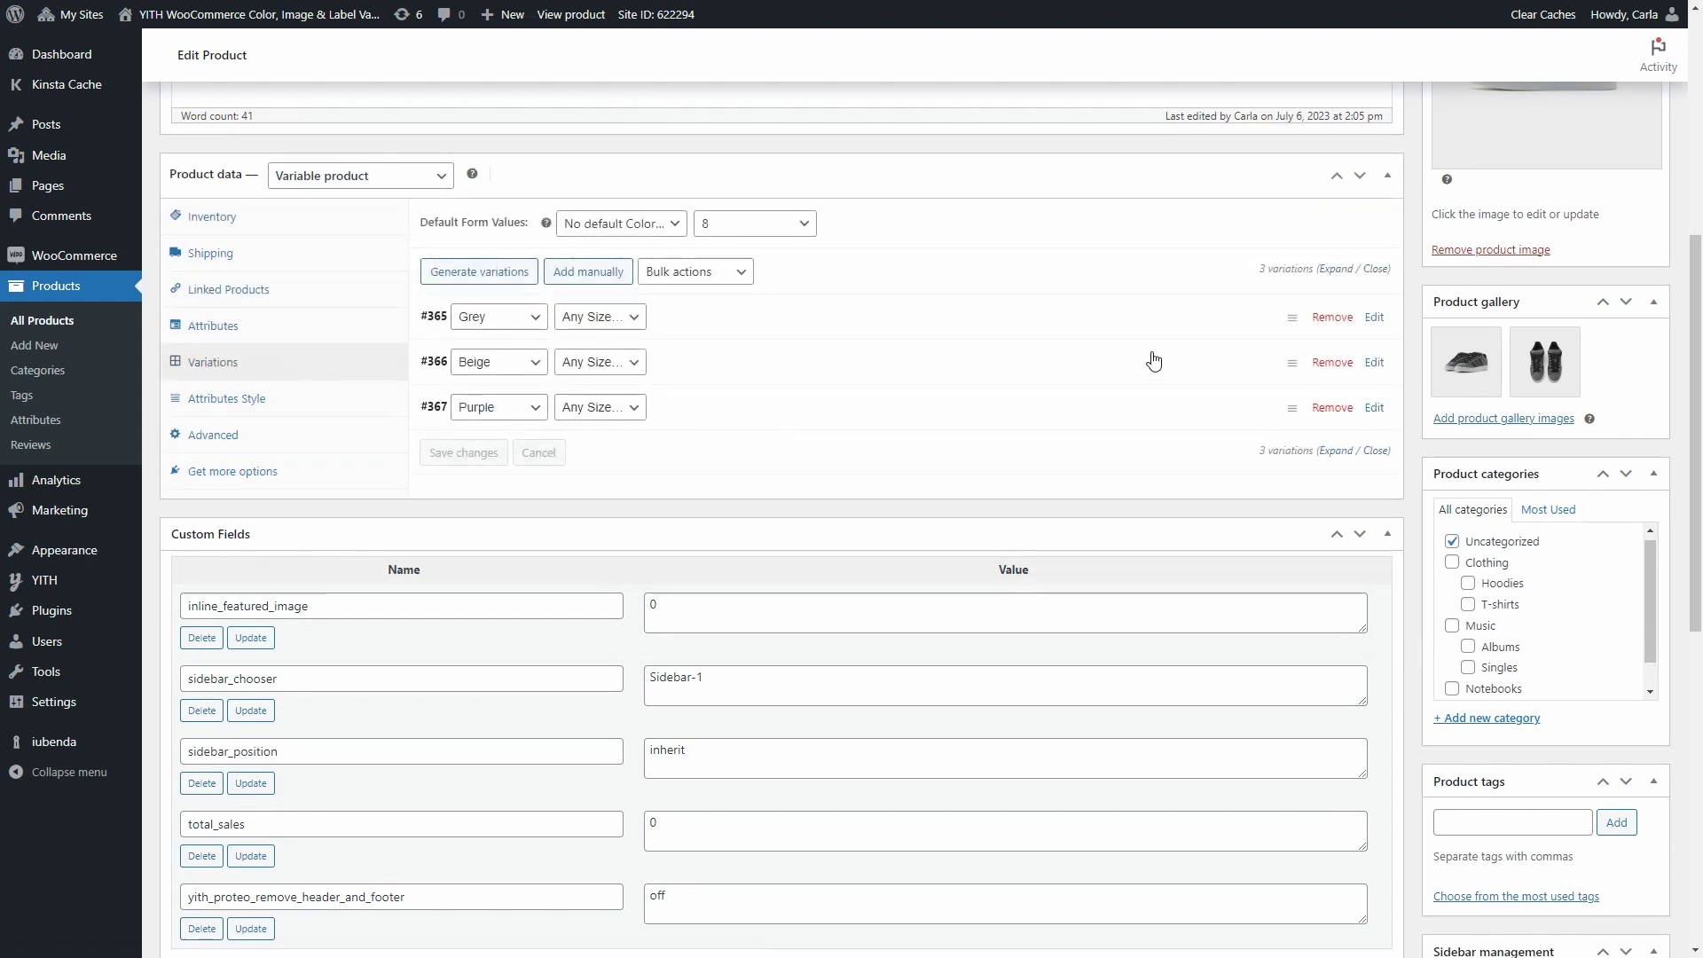
left_click(1222, 321)
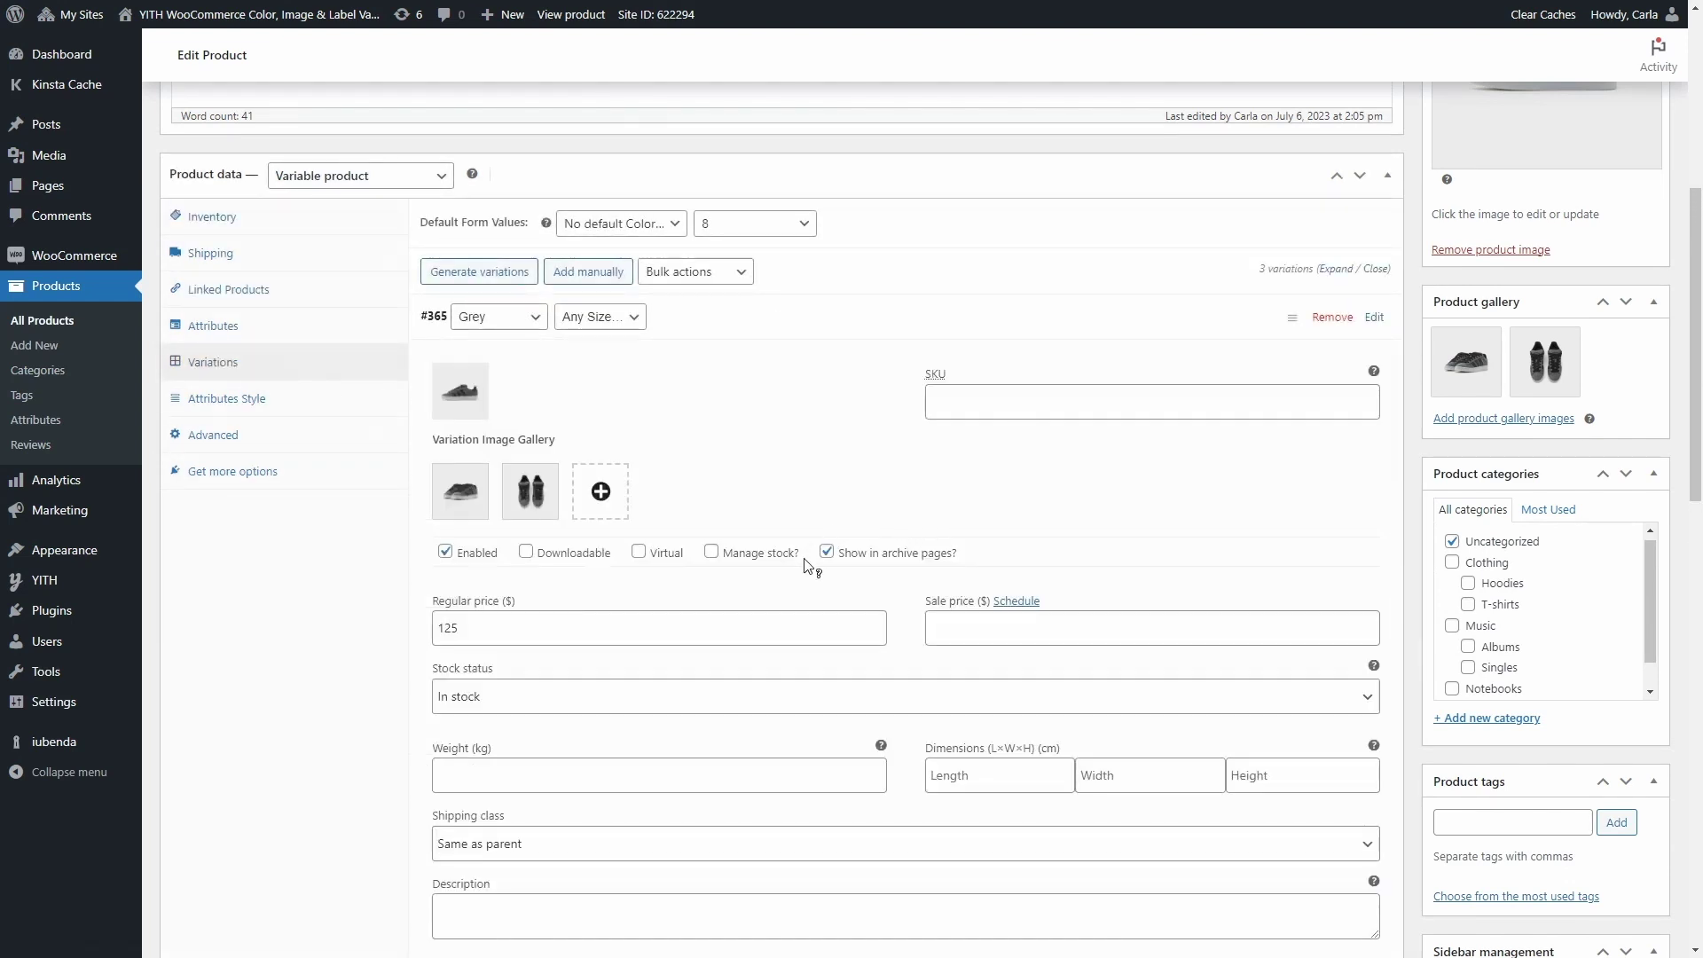
mouse_move(820, 558)
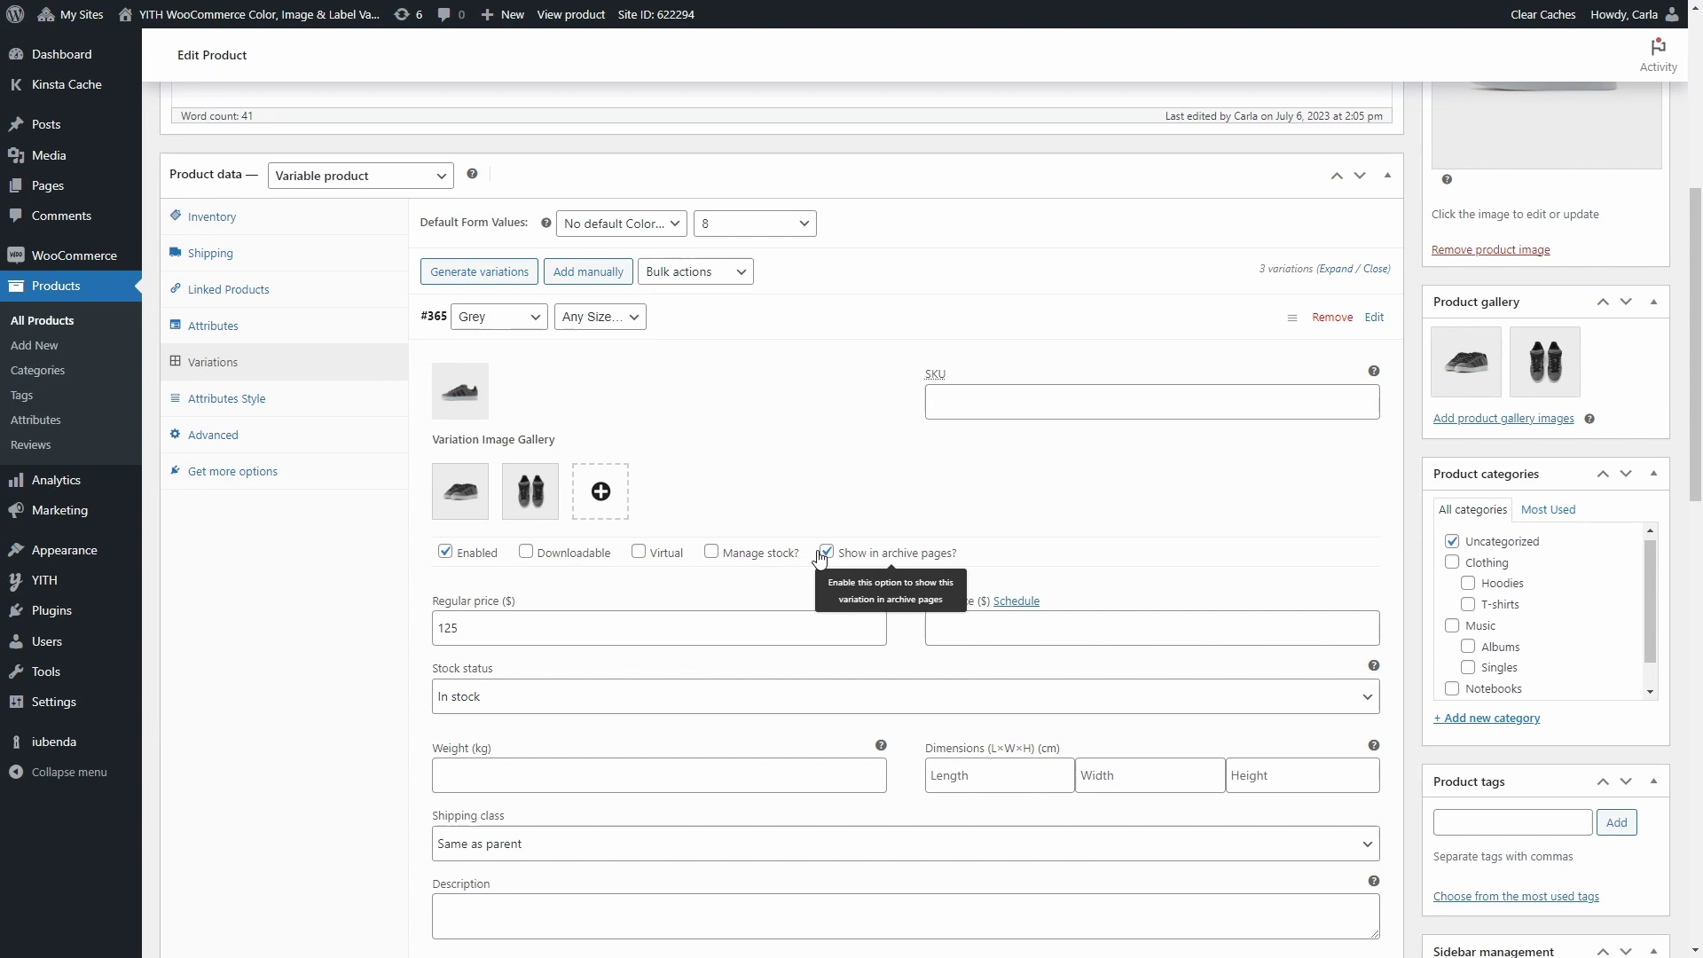
scroll(820, 557, "down", 7)
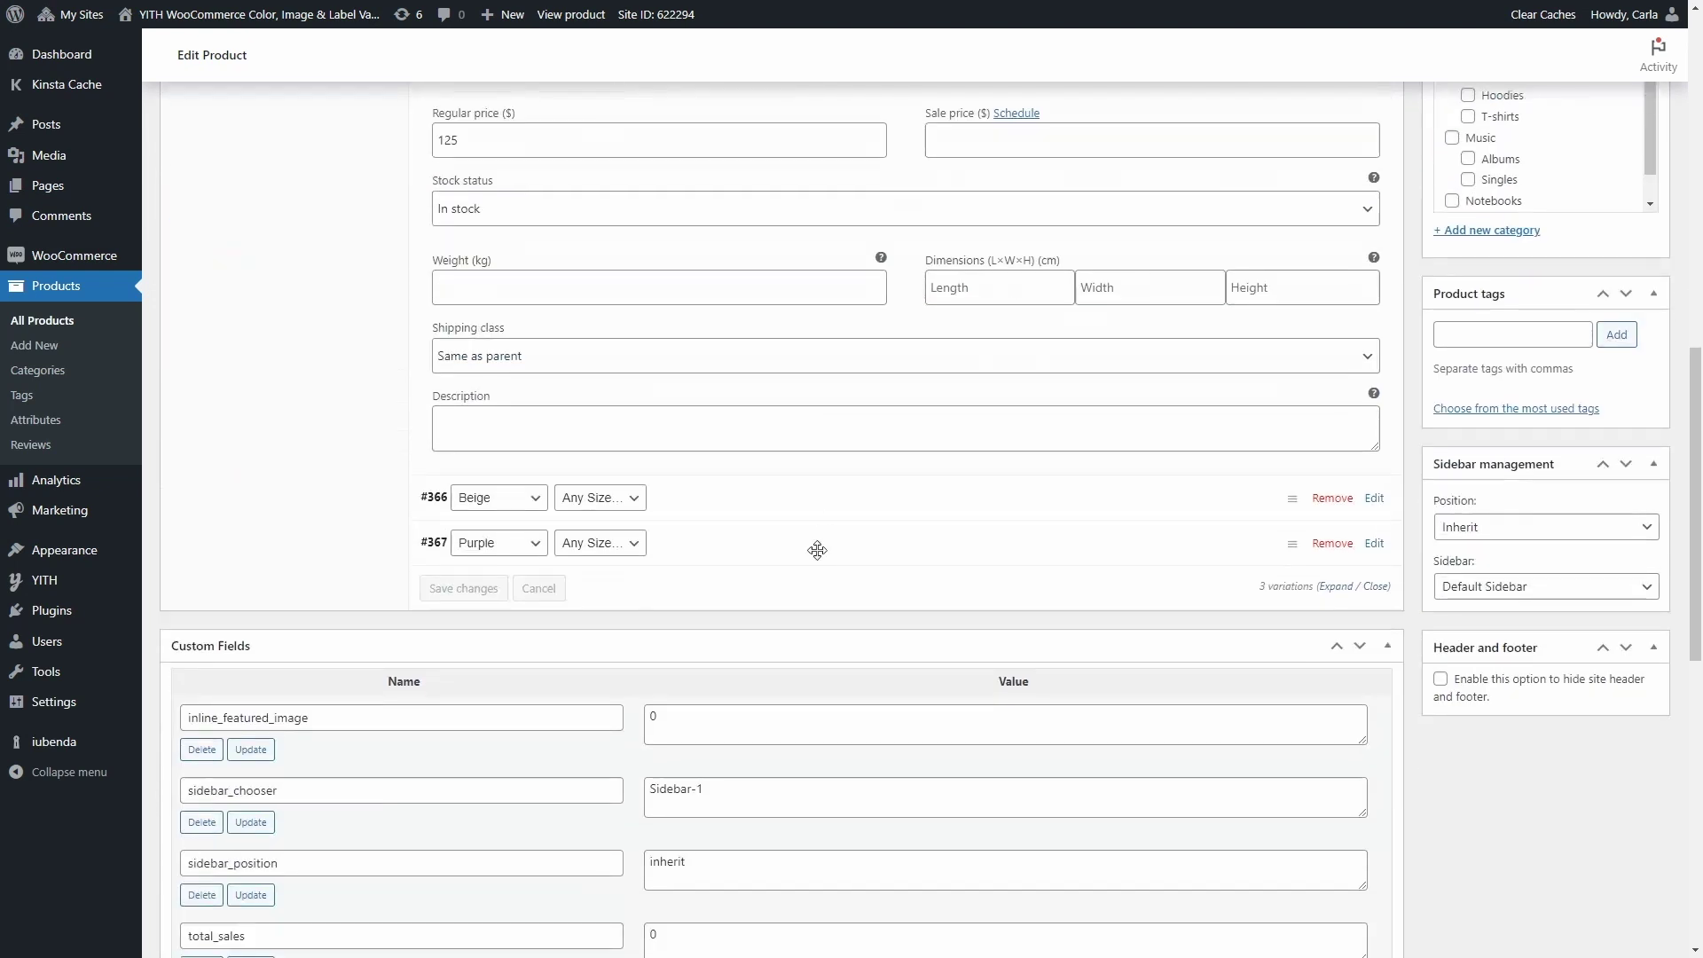
left_click(1023, 409)
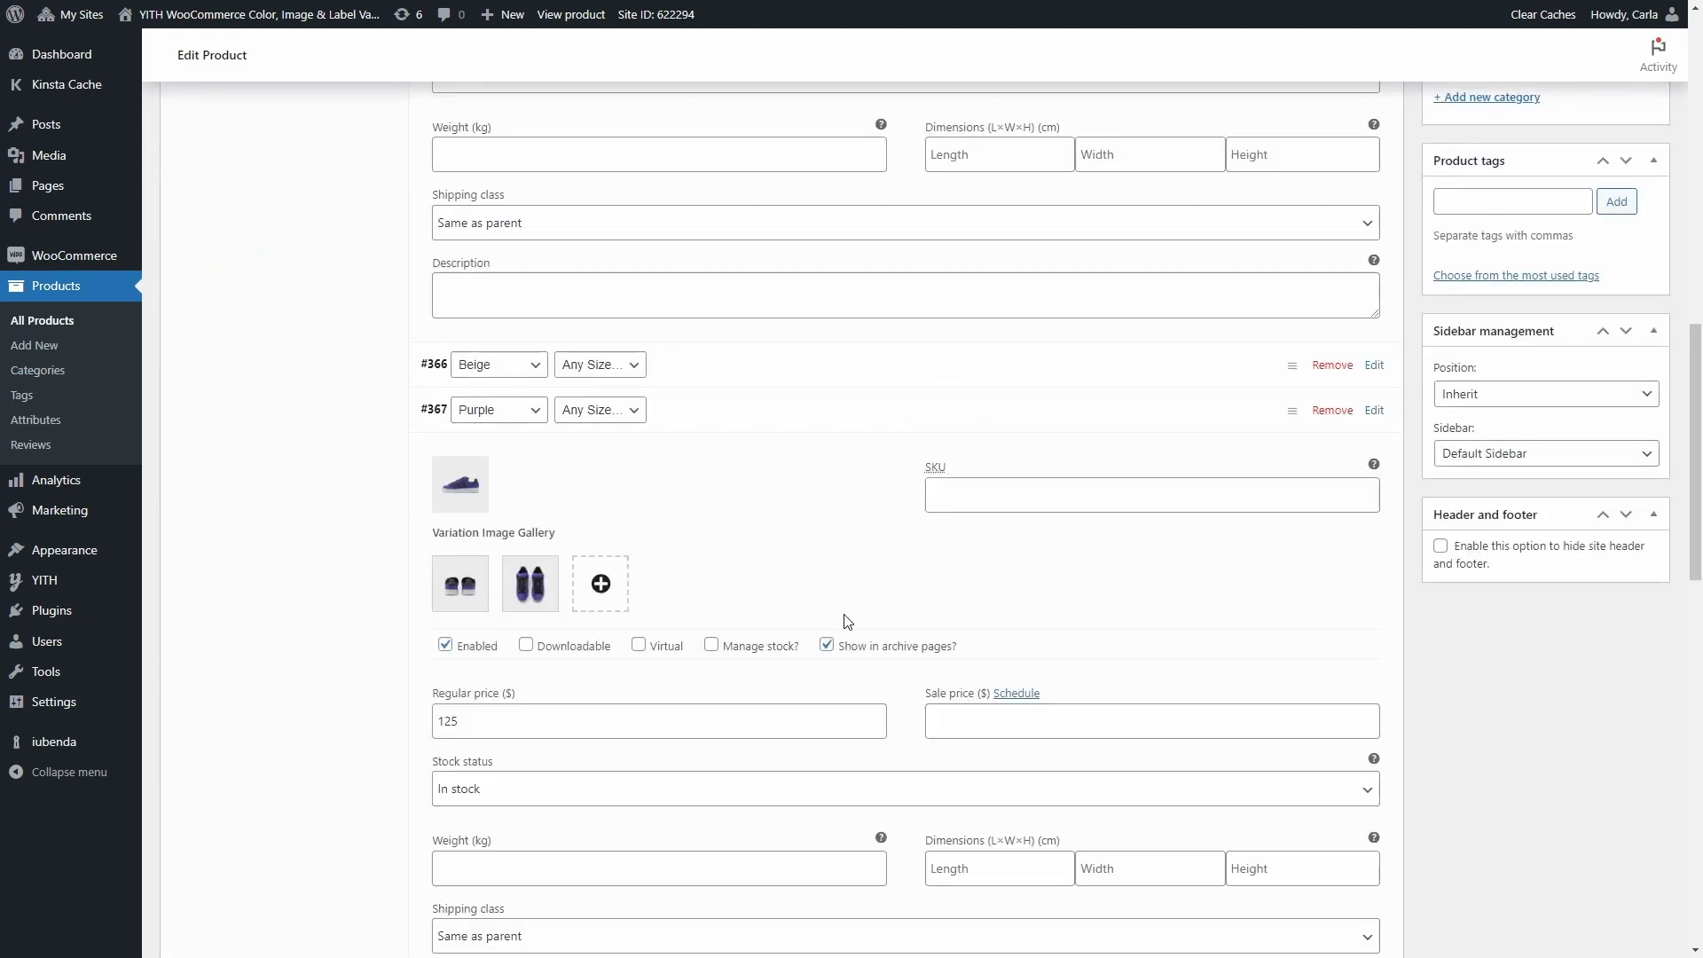
scroll(1100, 585, "up", 15)
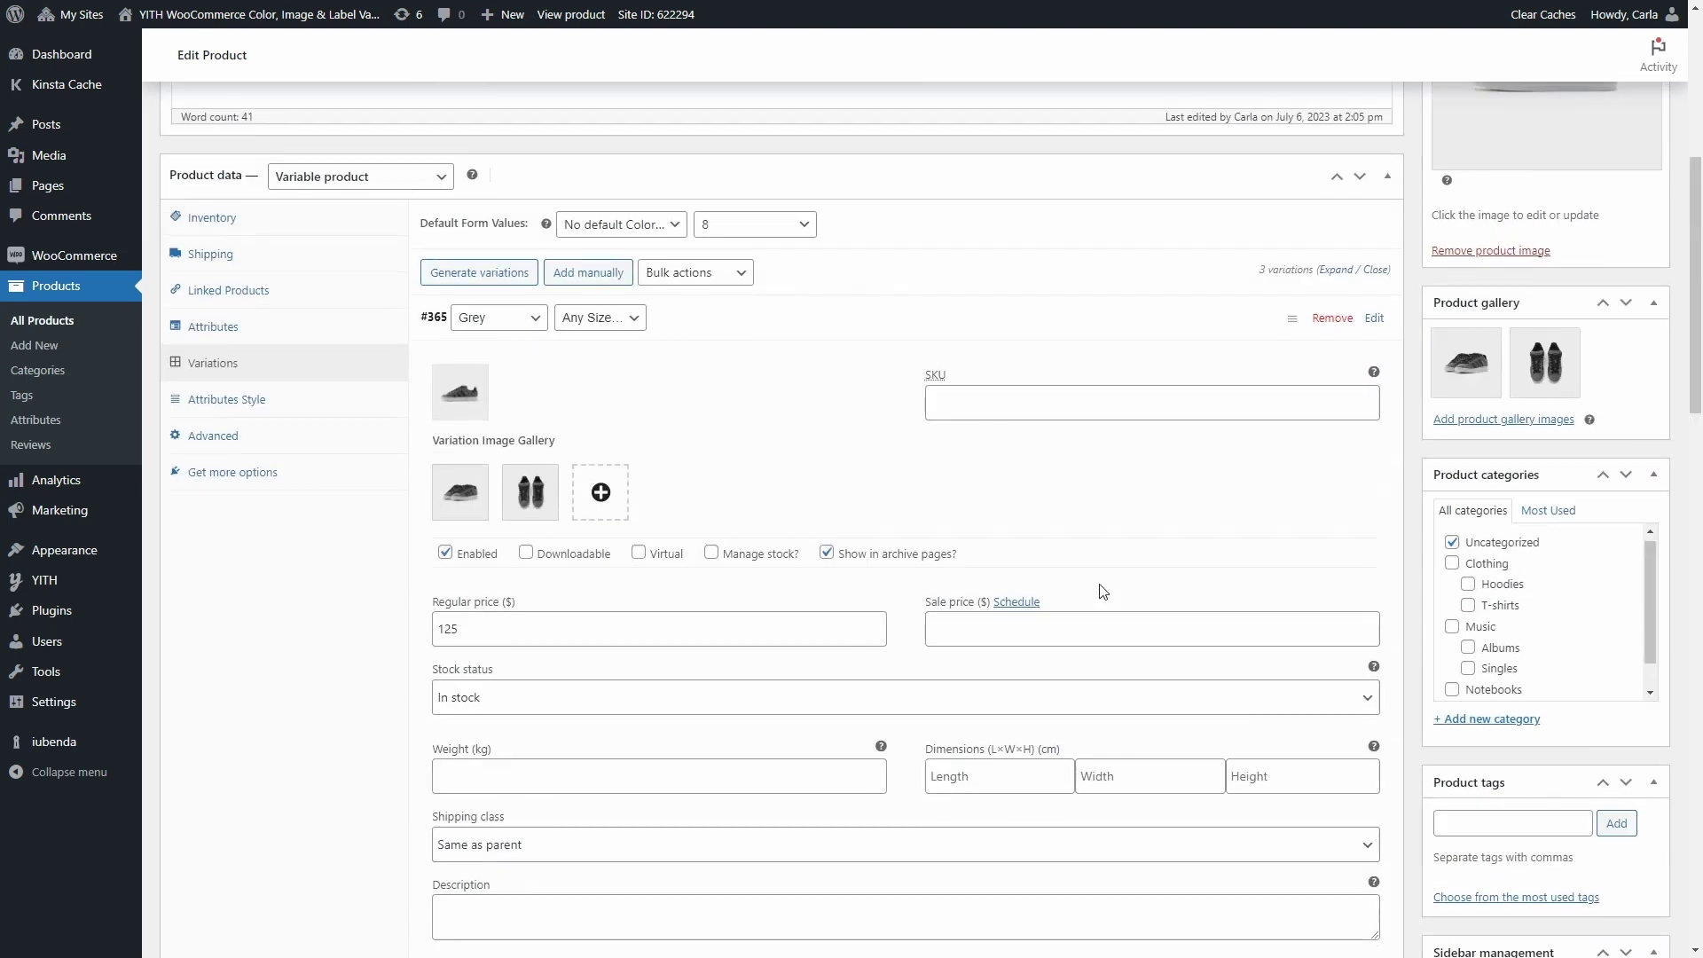
- Disable showing variations as separate products in the plugin's general options and save
left_click(1618, 394)
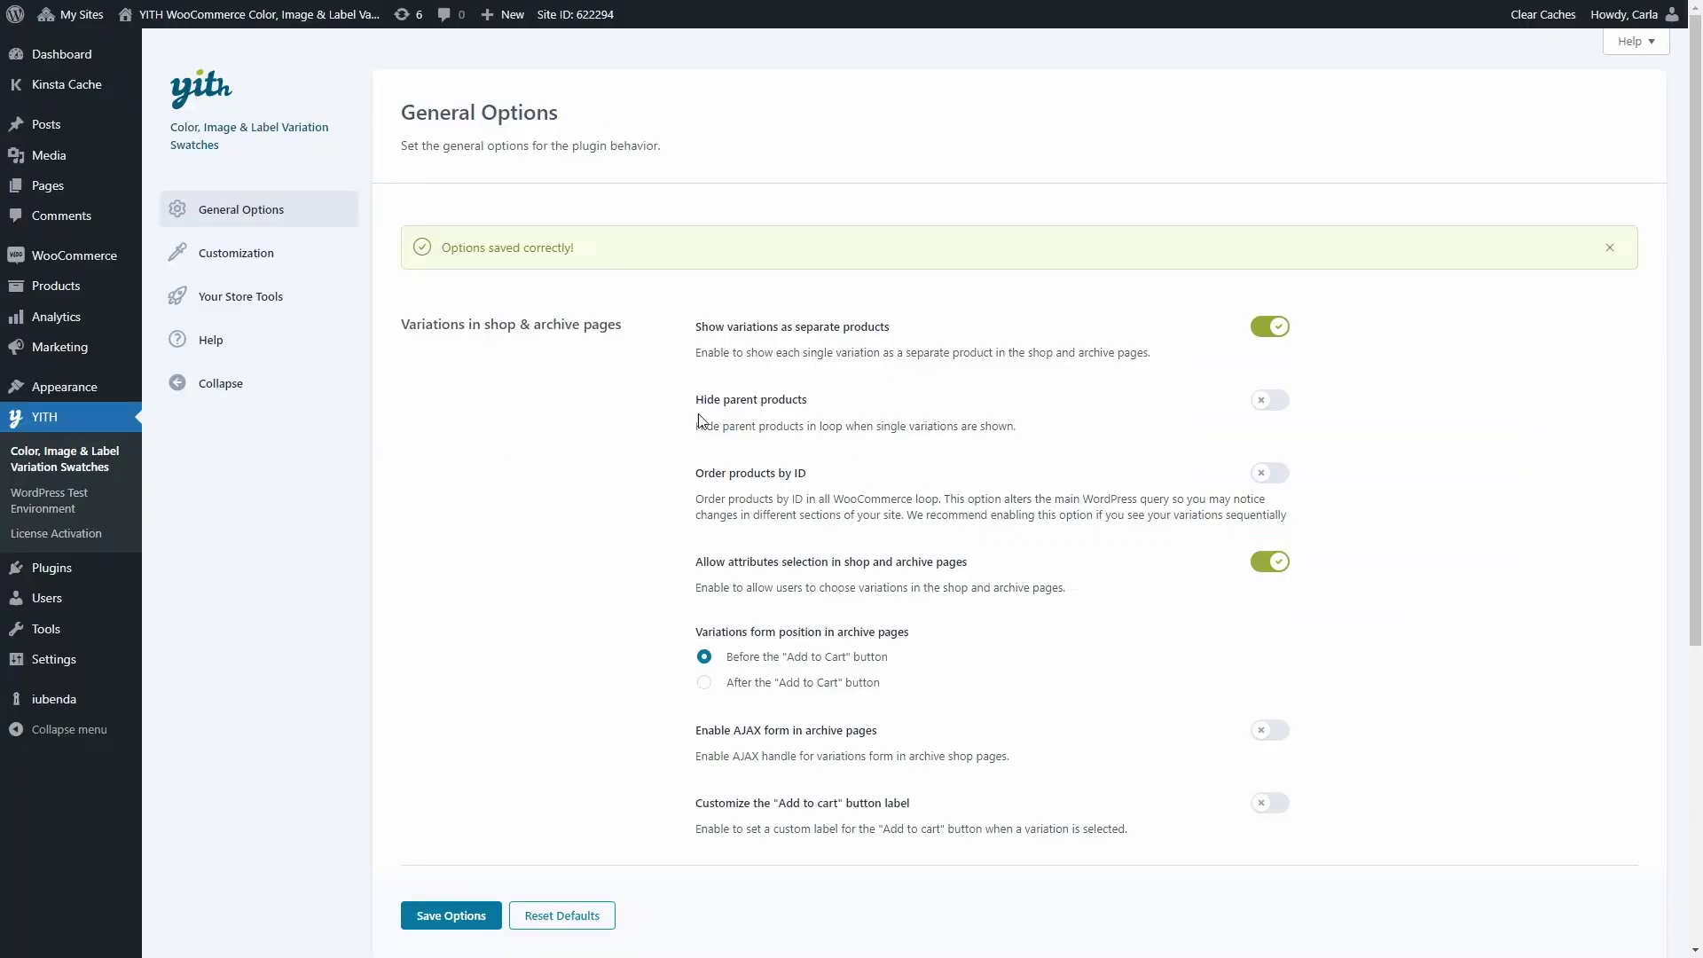
left_click(1268, 327)
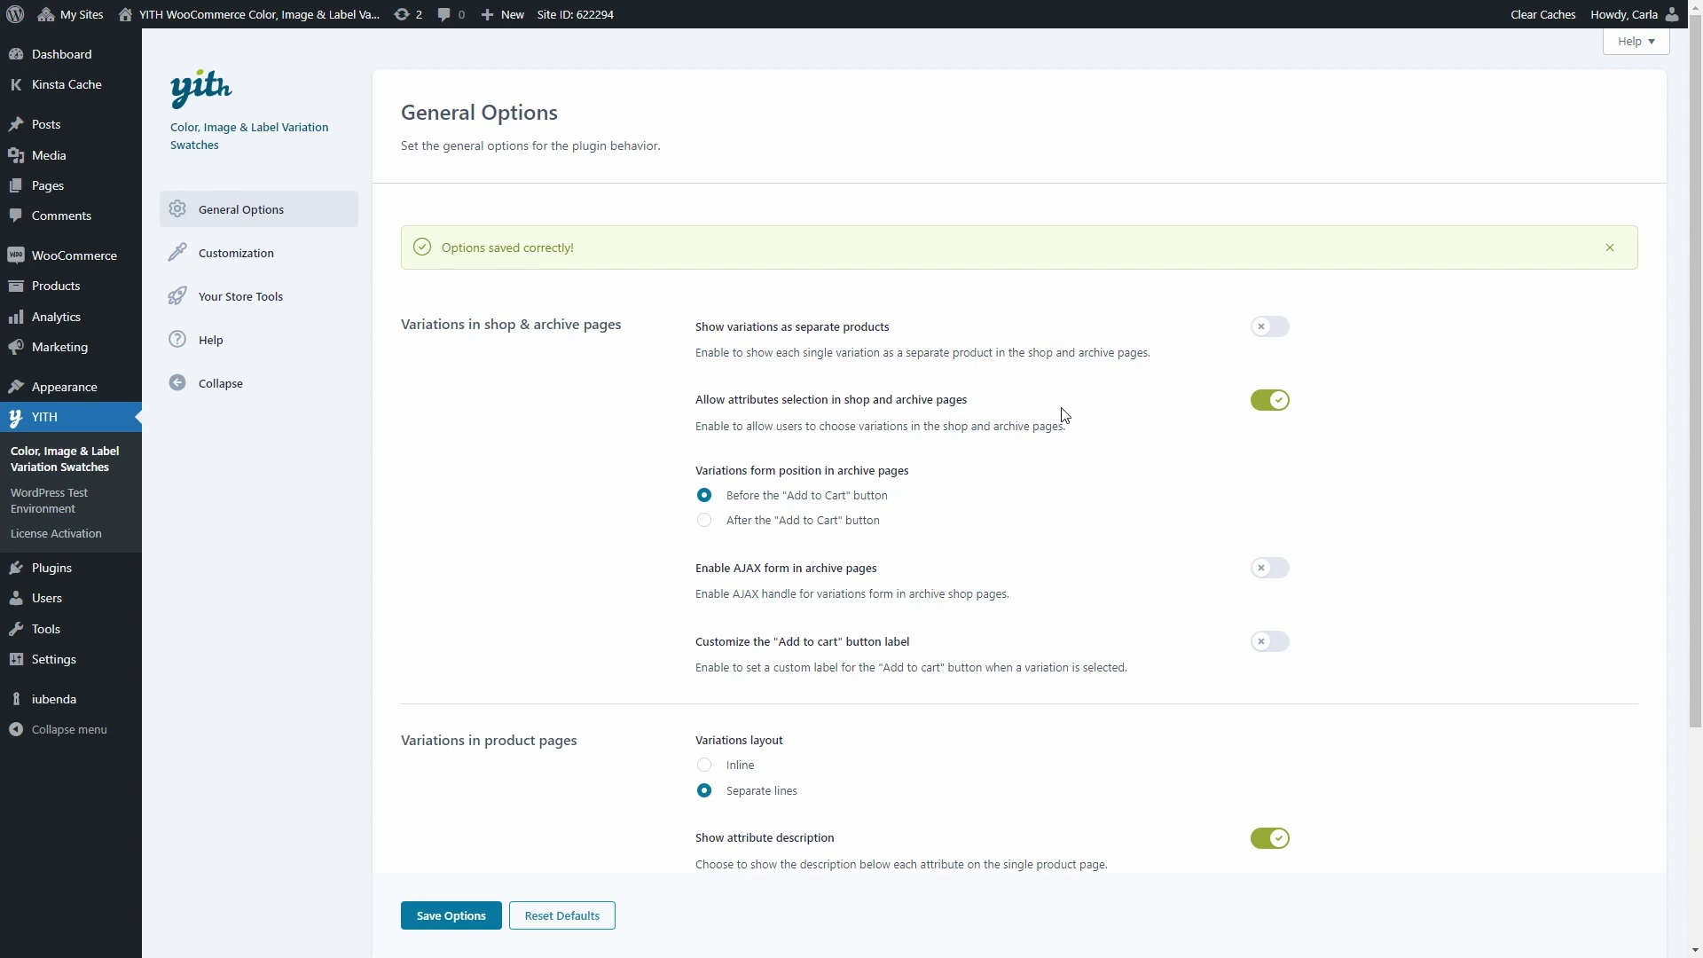
left_click(450, 929)
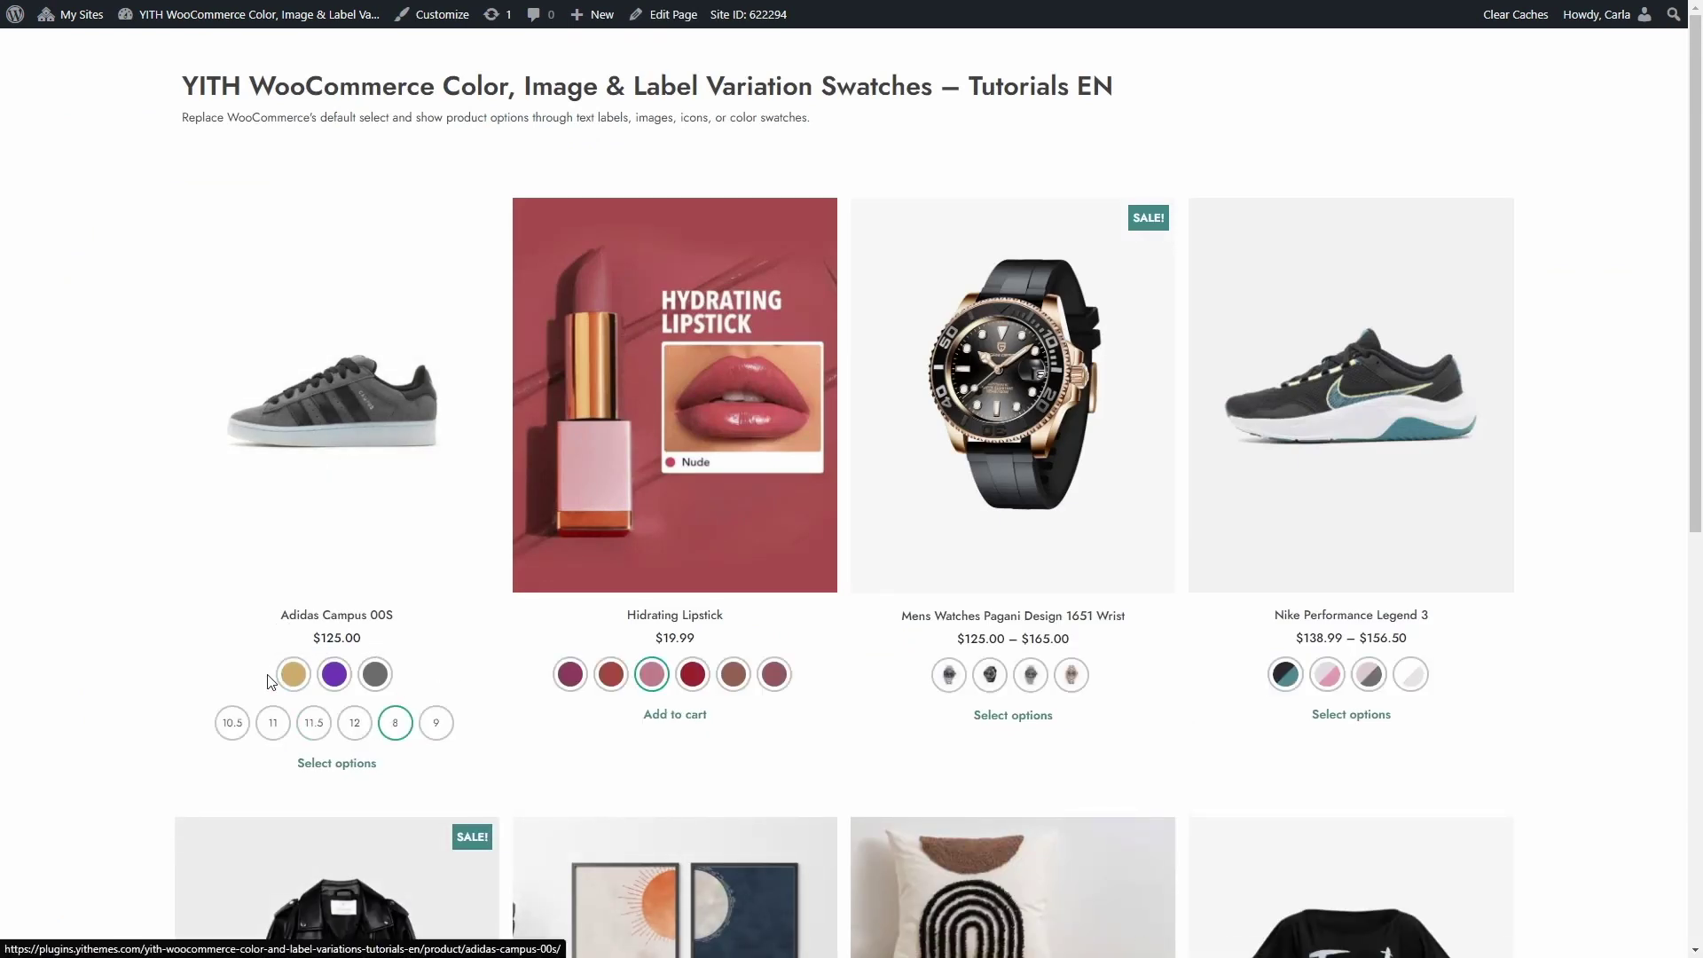
- Test attribute selection on the shop page by choosing Purple and size 12 for Adidas Campus 00S
left_click(327, 679)
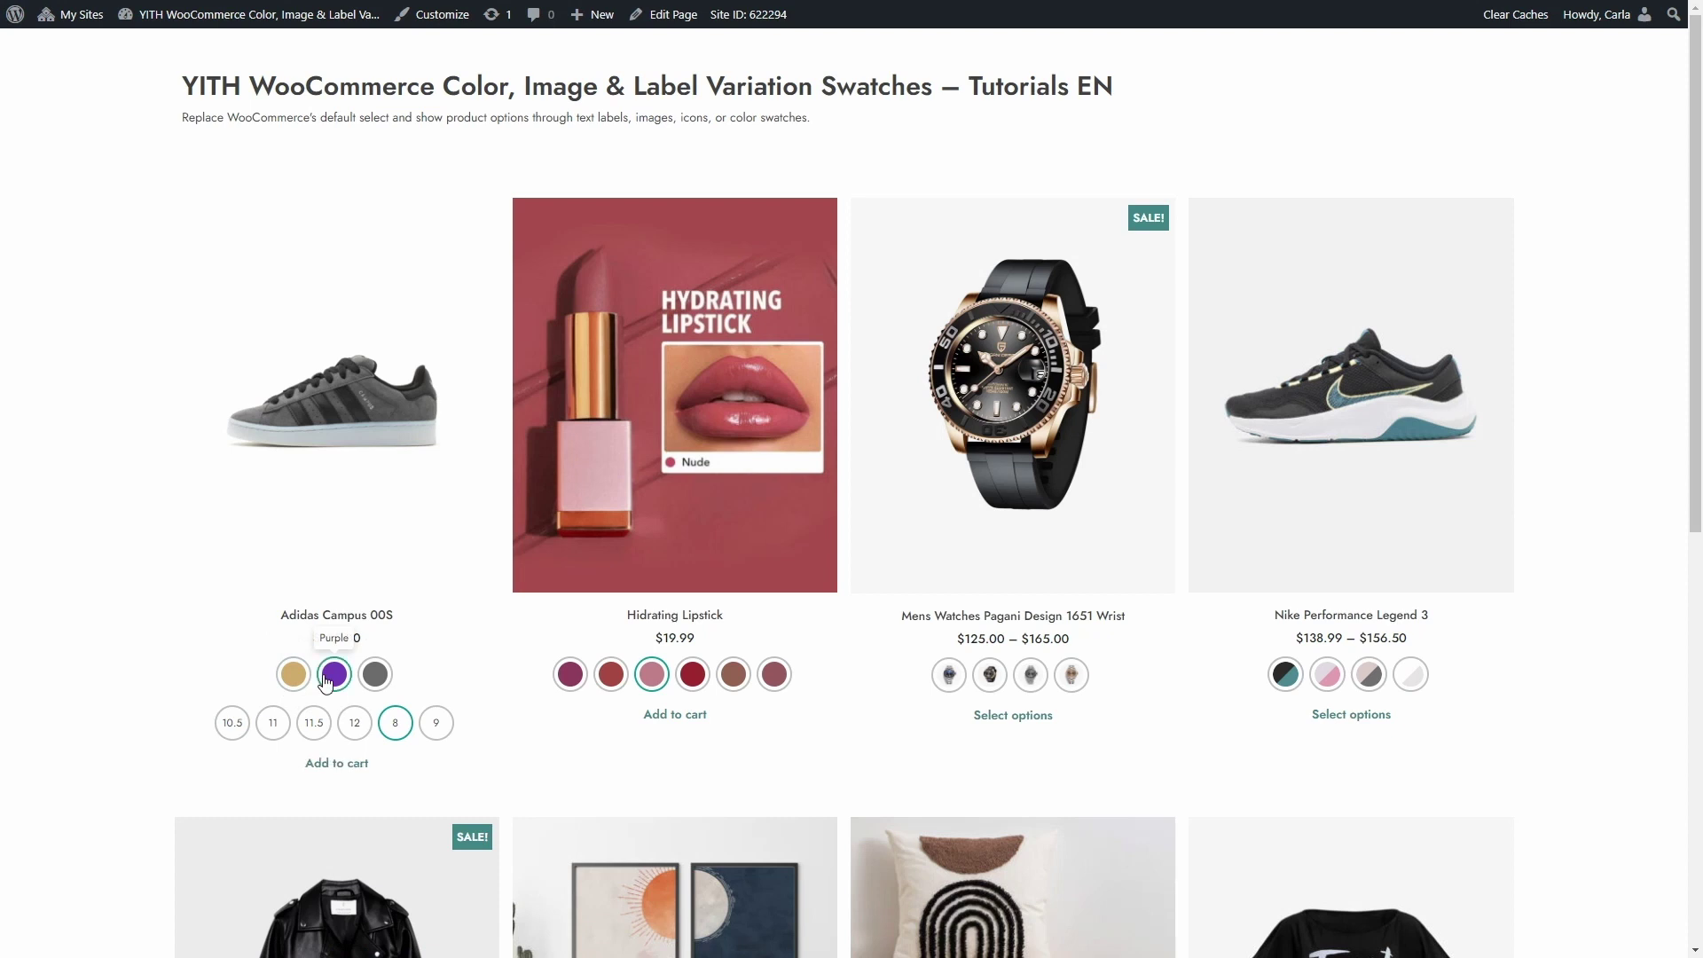
left_click(358, 725)
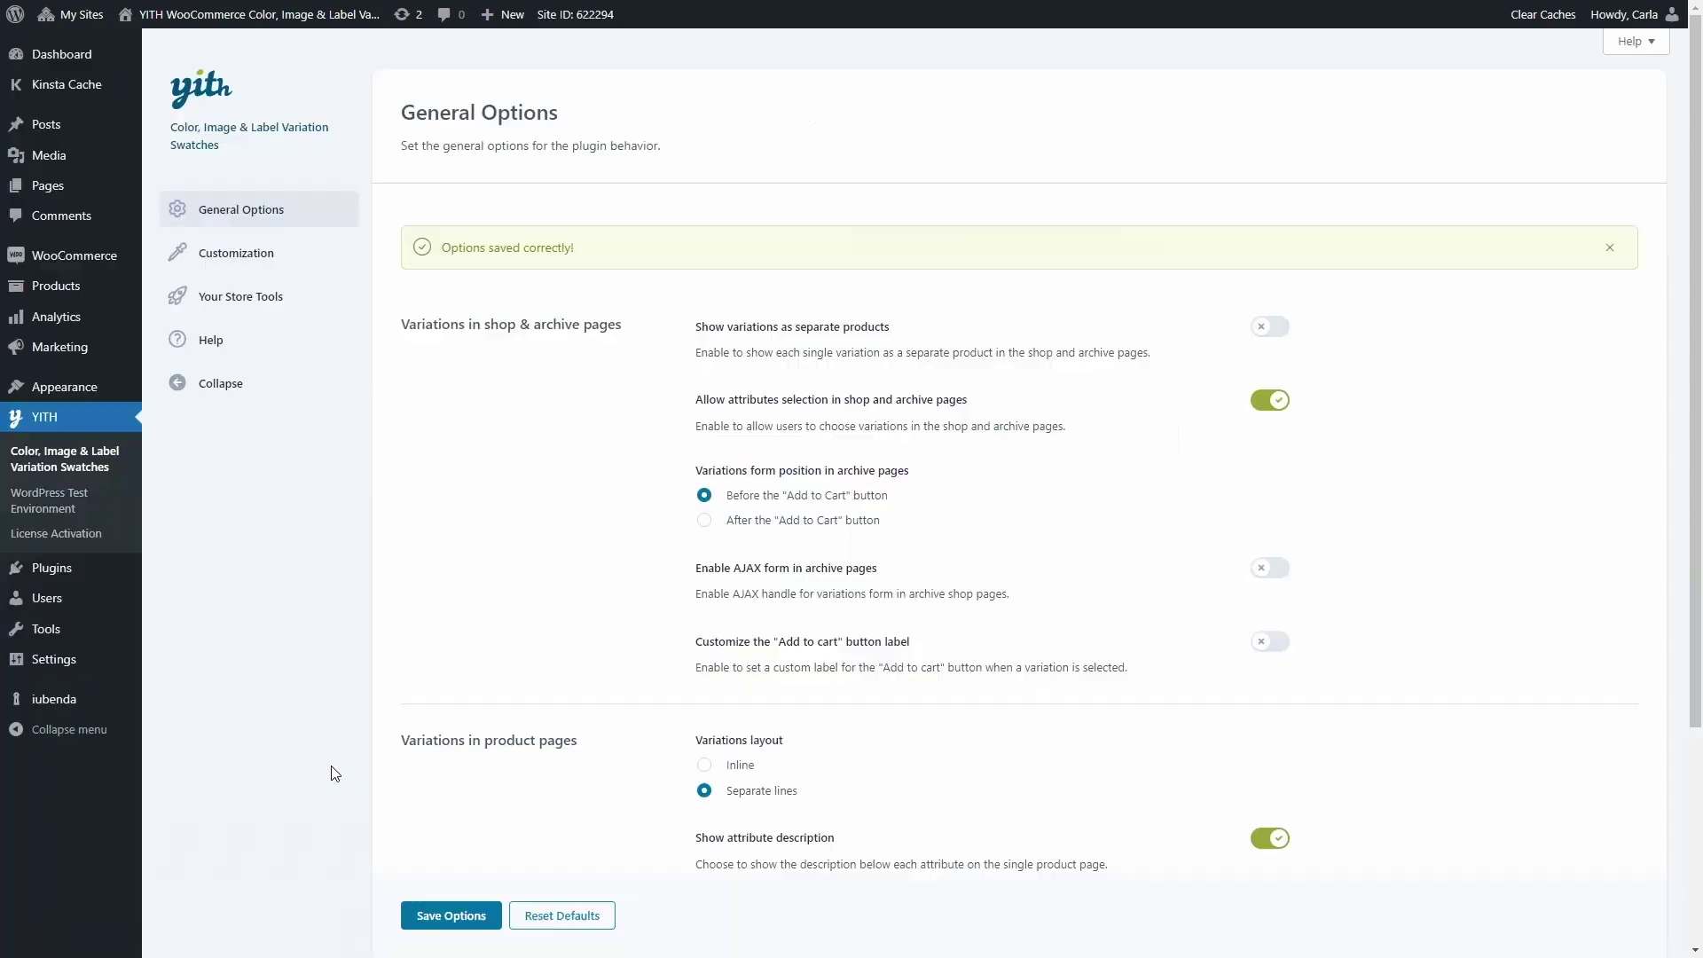
- Disable attribute selection in shop and archive pages and save the plugin options
left_click(1281, 401)
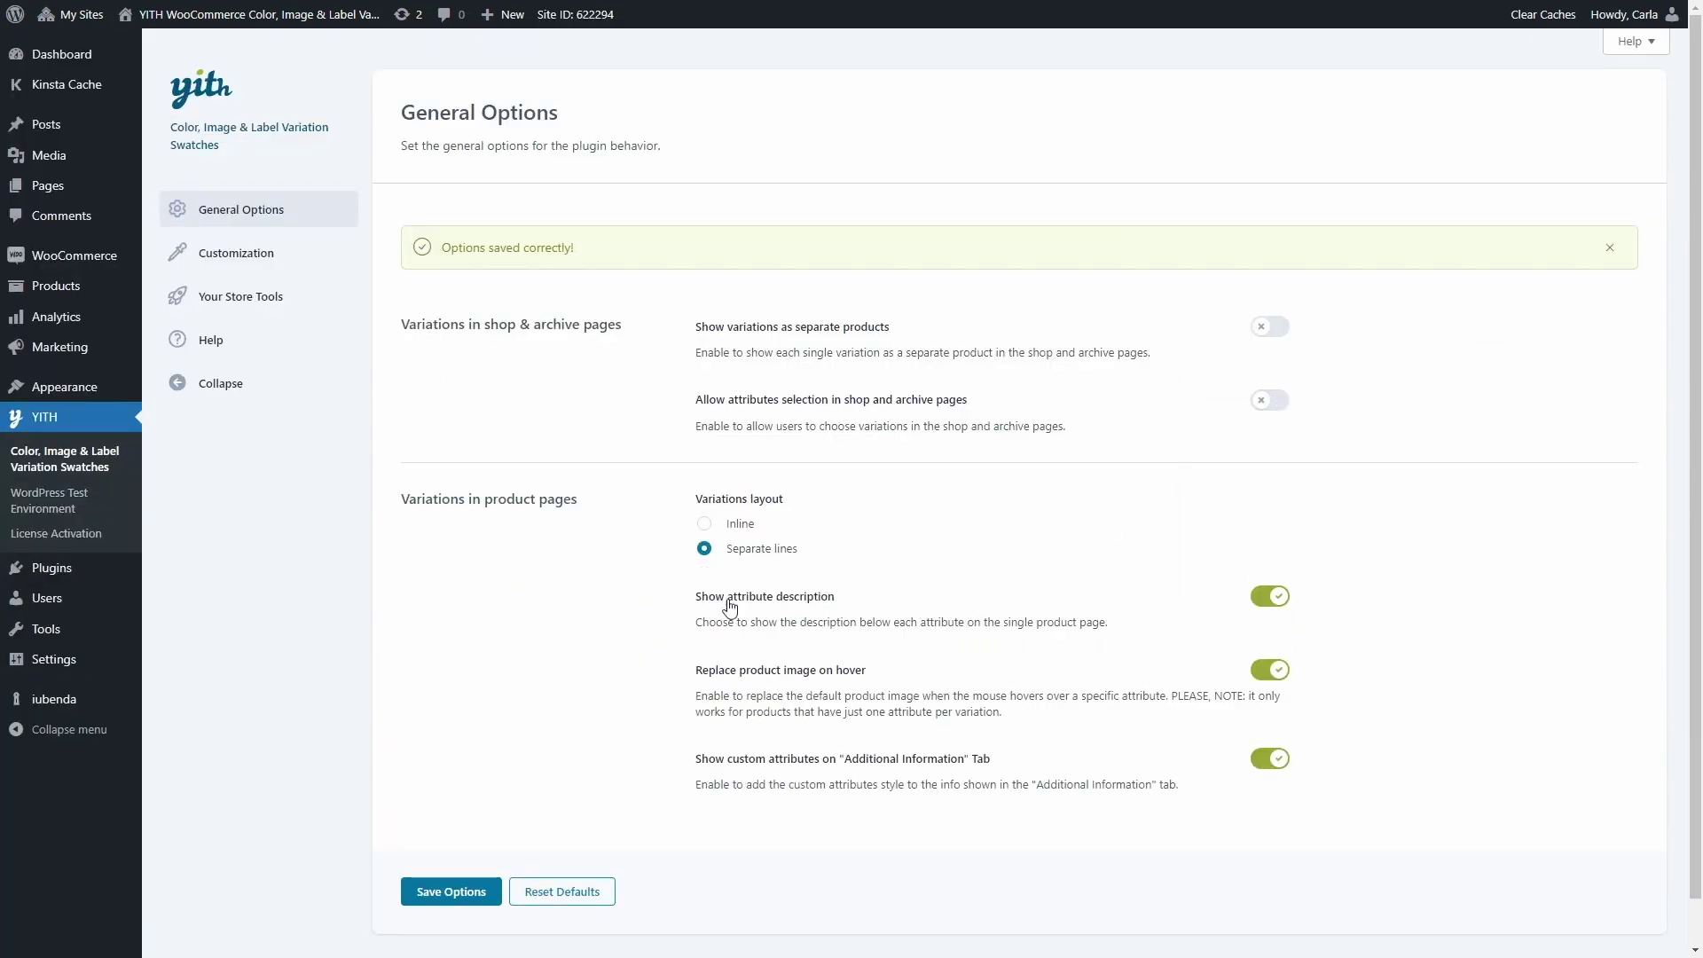
left_click(432, 895)
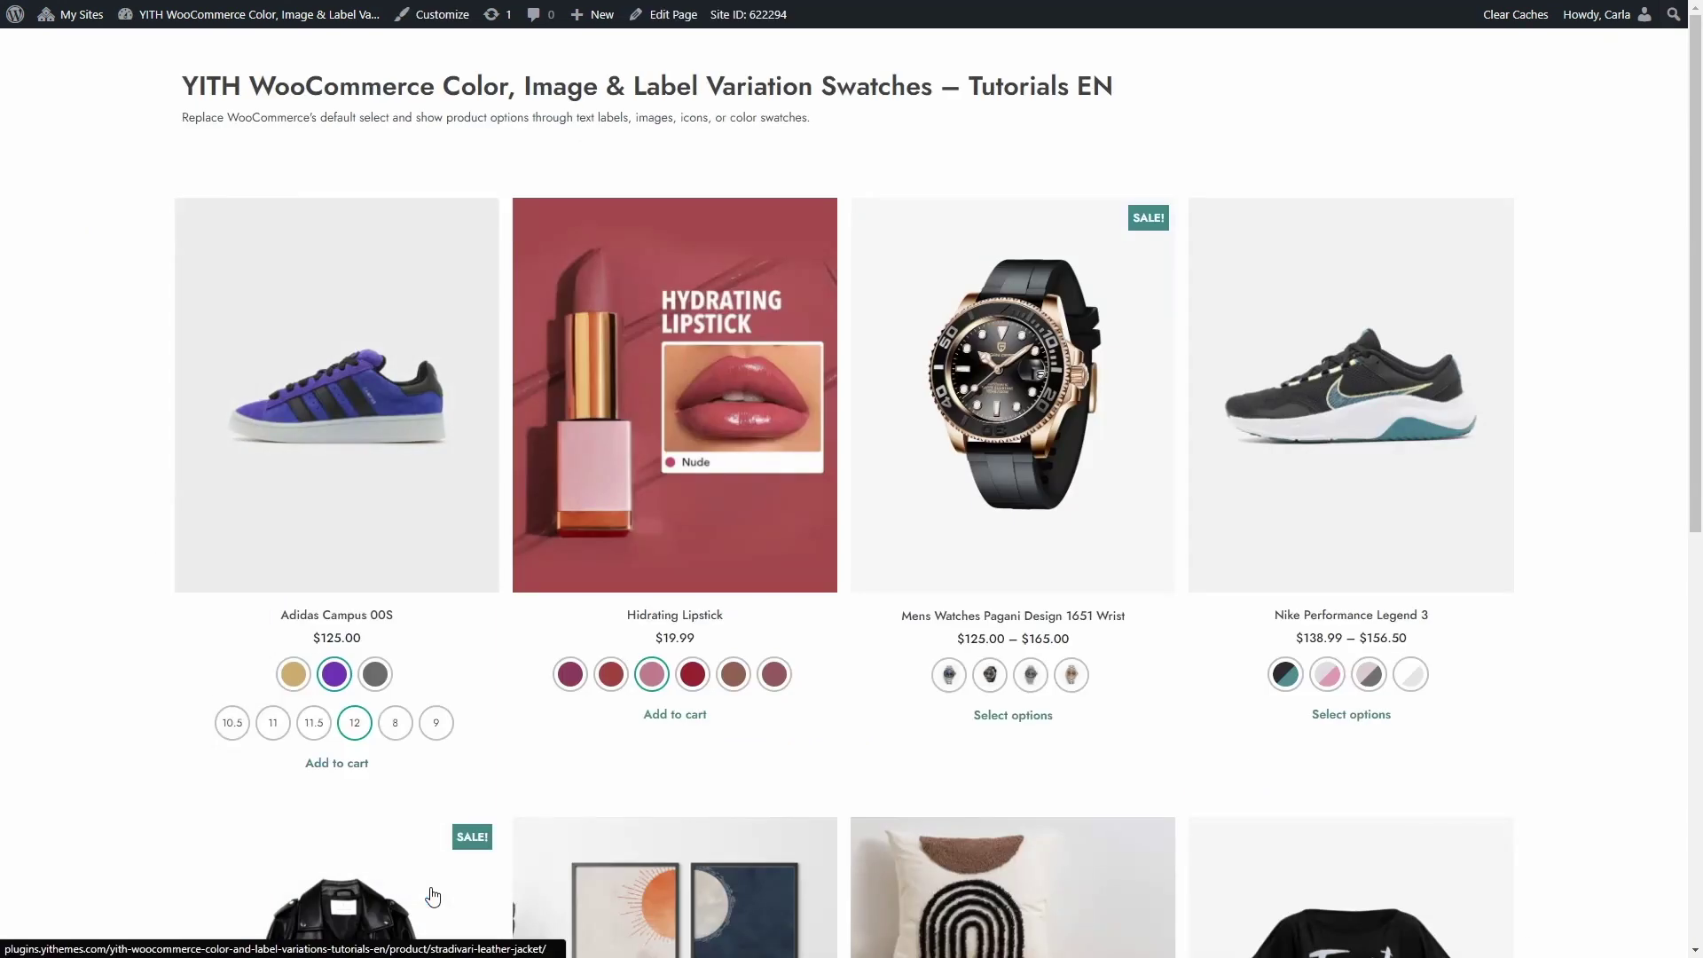
- Reload the shop page to check the product listings, and re-enable attribute selection in shop and archive pages in the plugin's general options
key("F5")
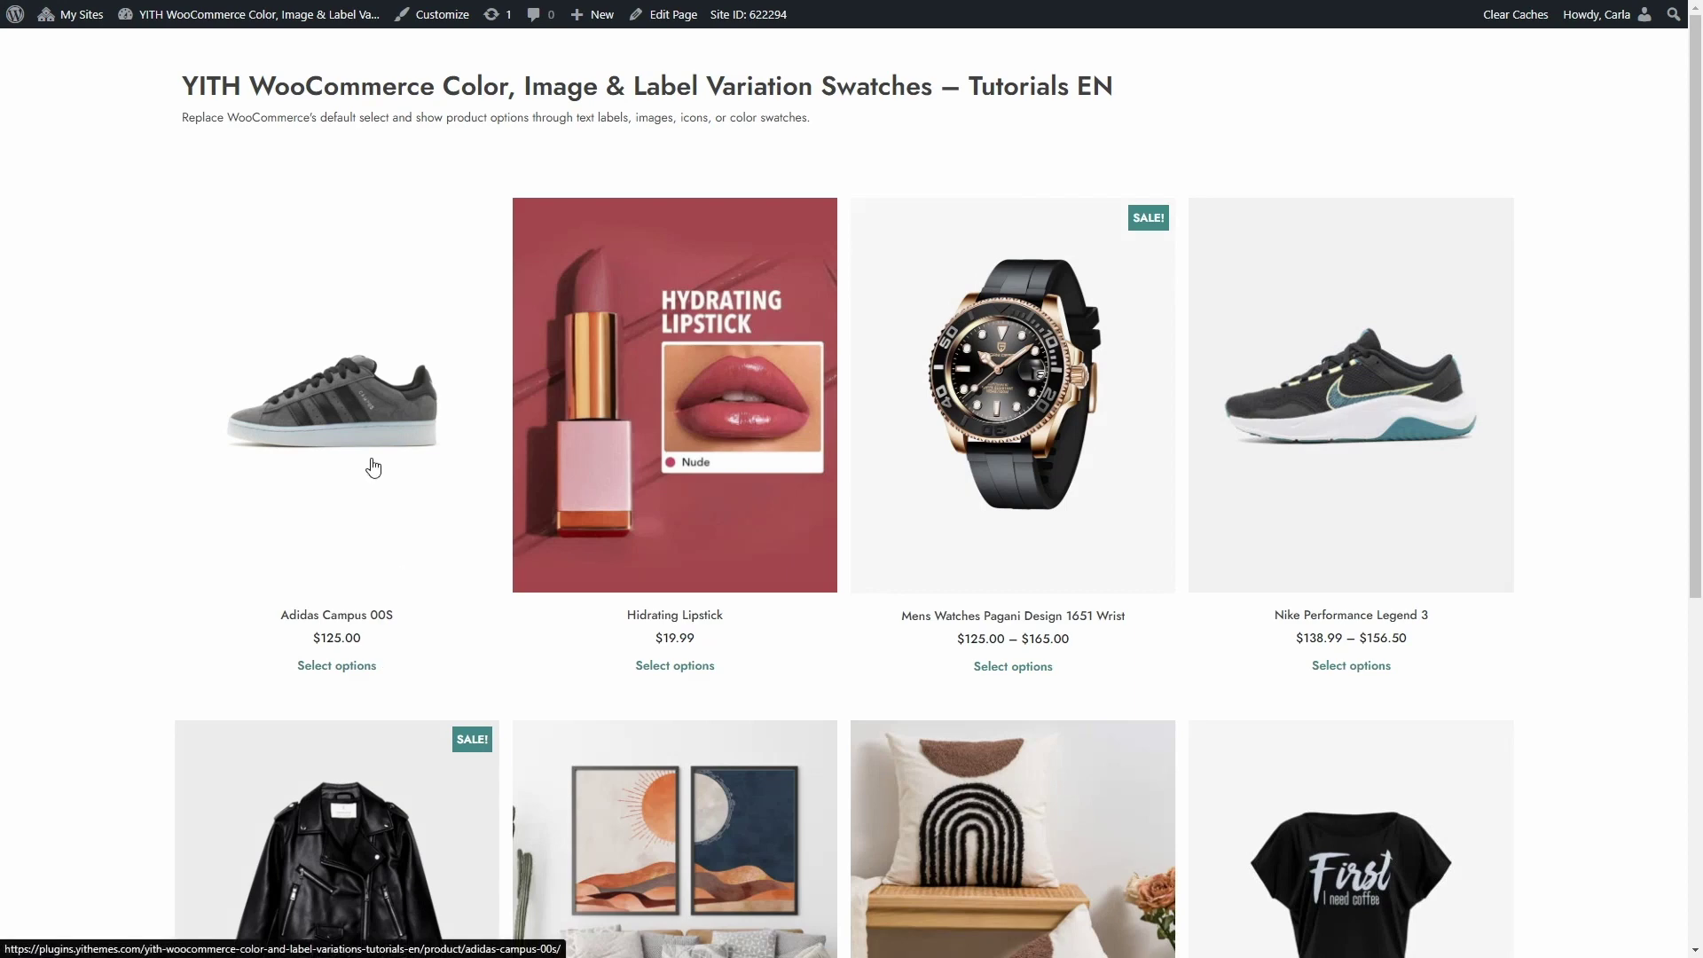
key("ctrl+tab")
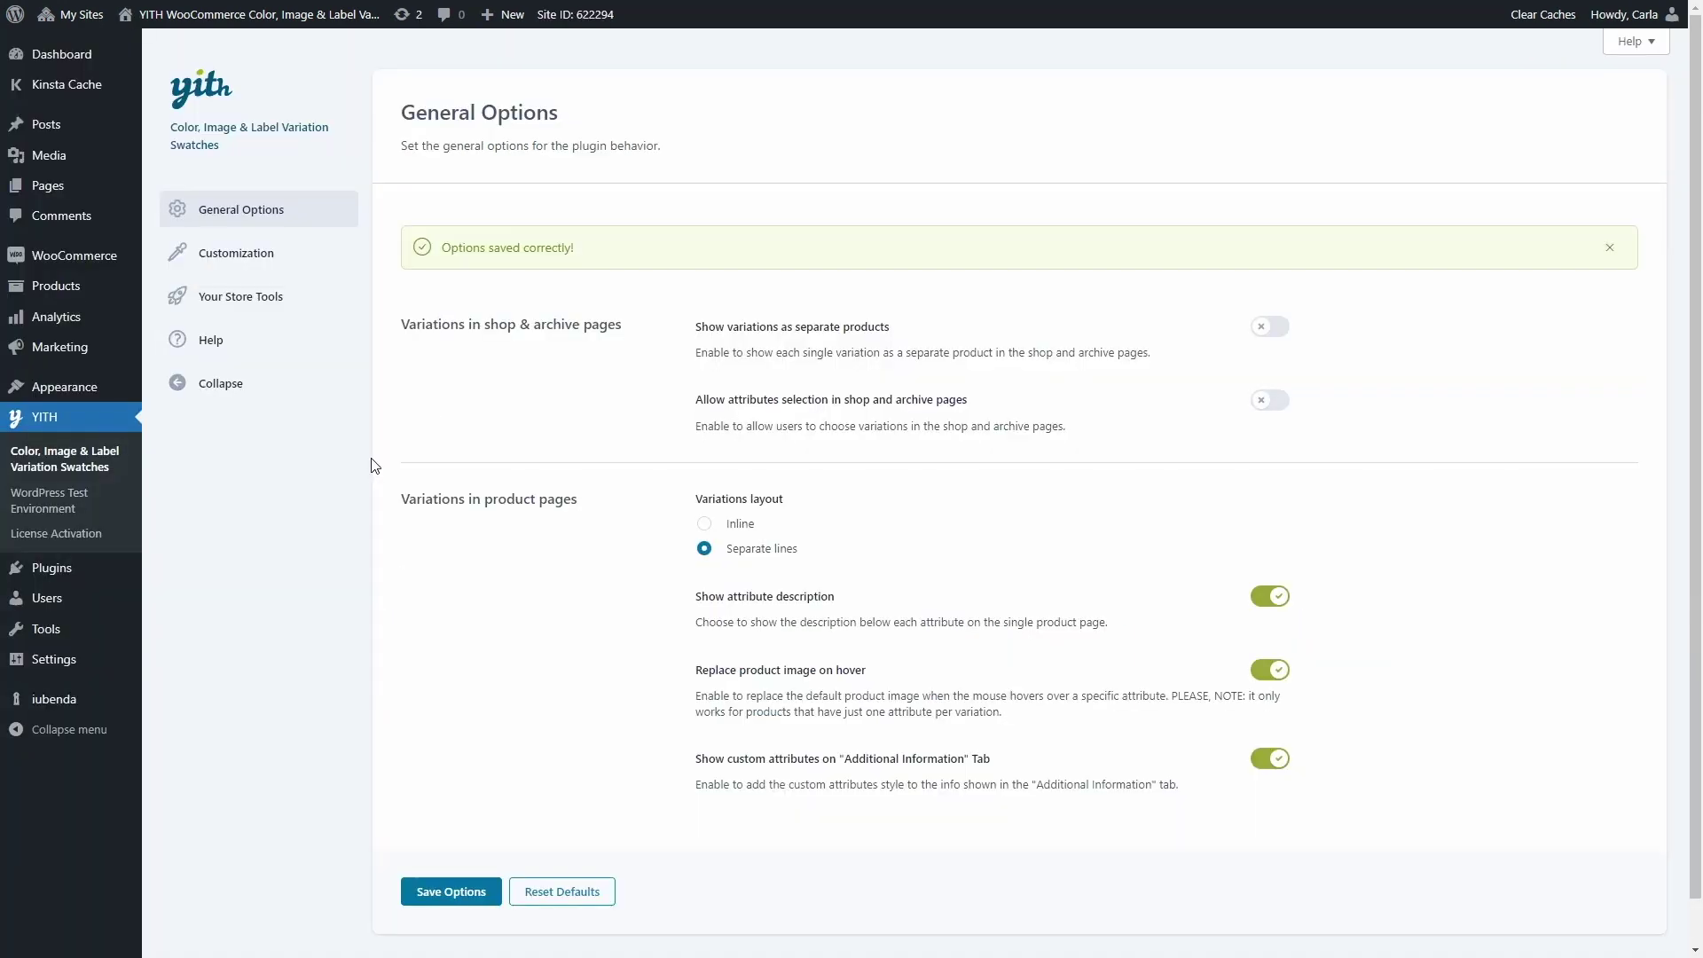
left_click(1269, 400)
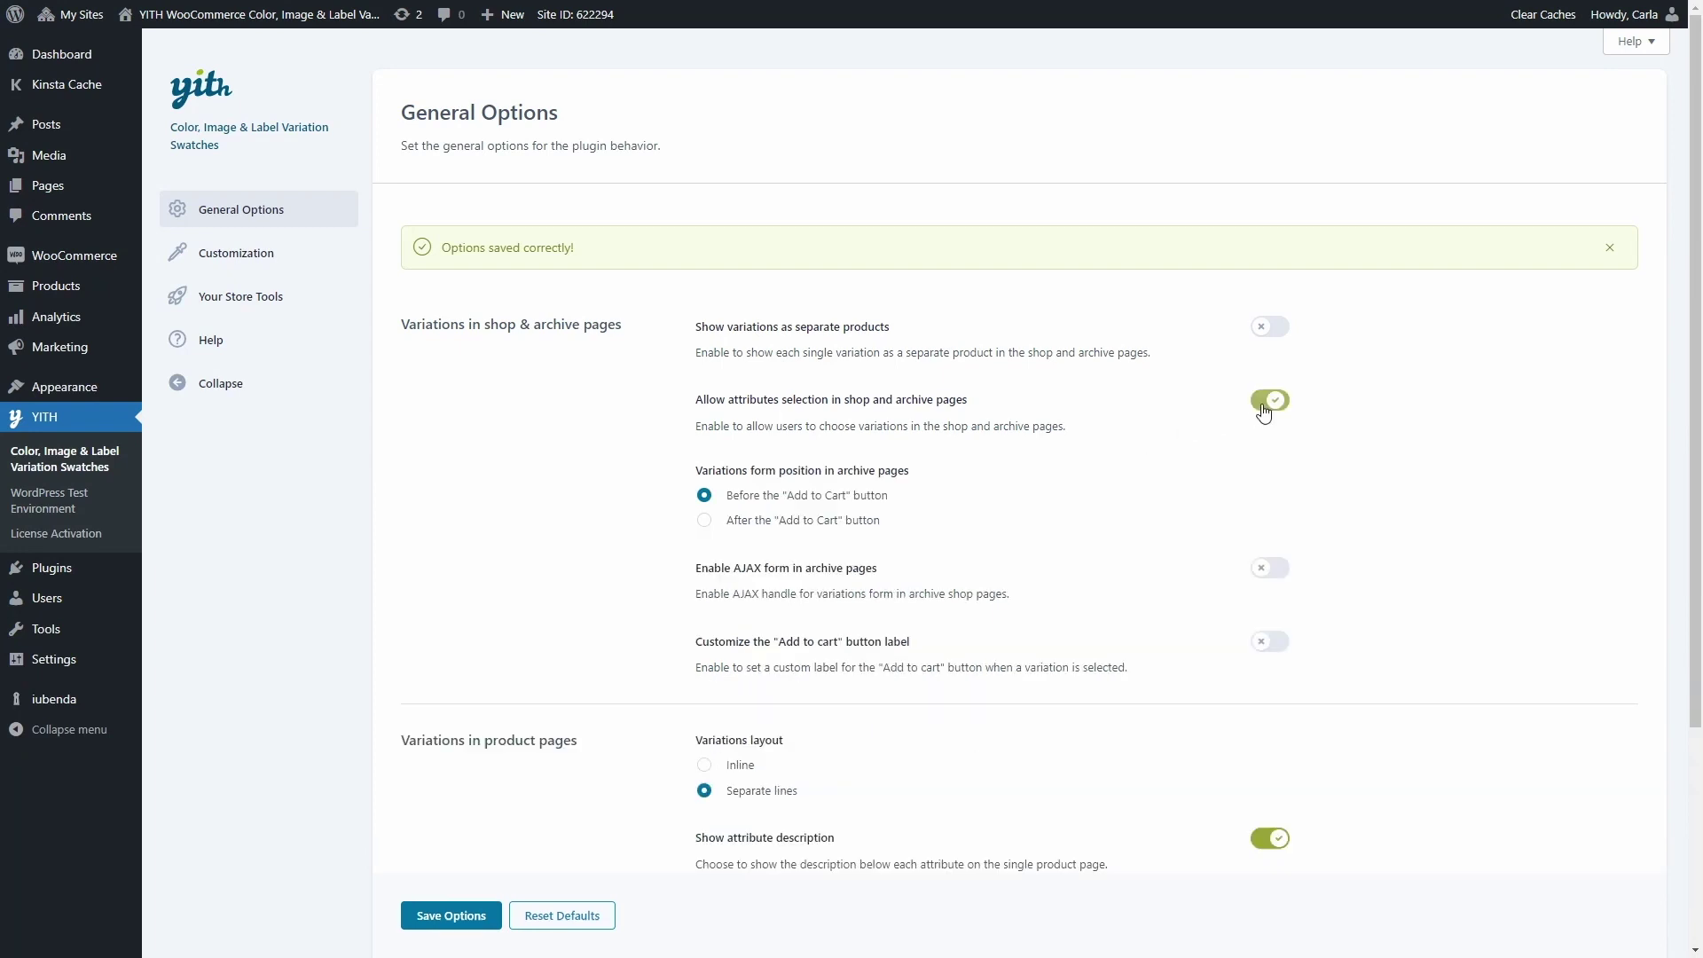
scroll(1259, 411, "down", 1)
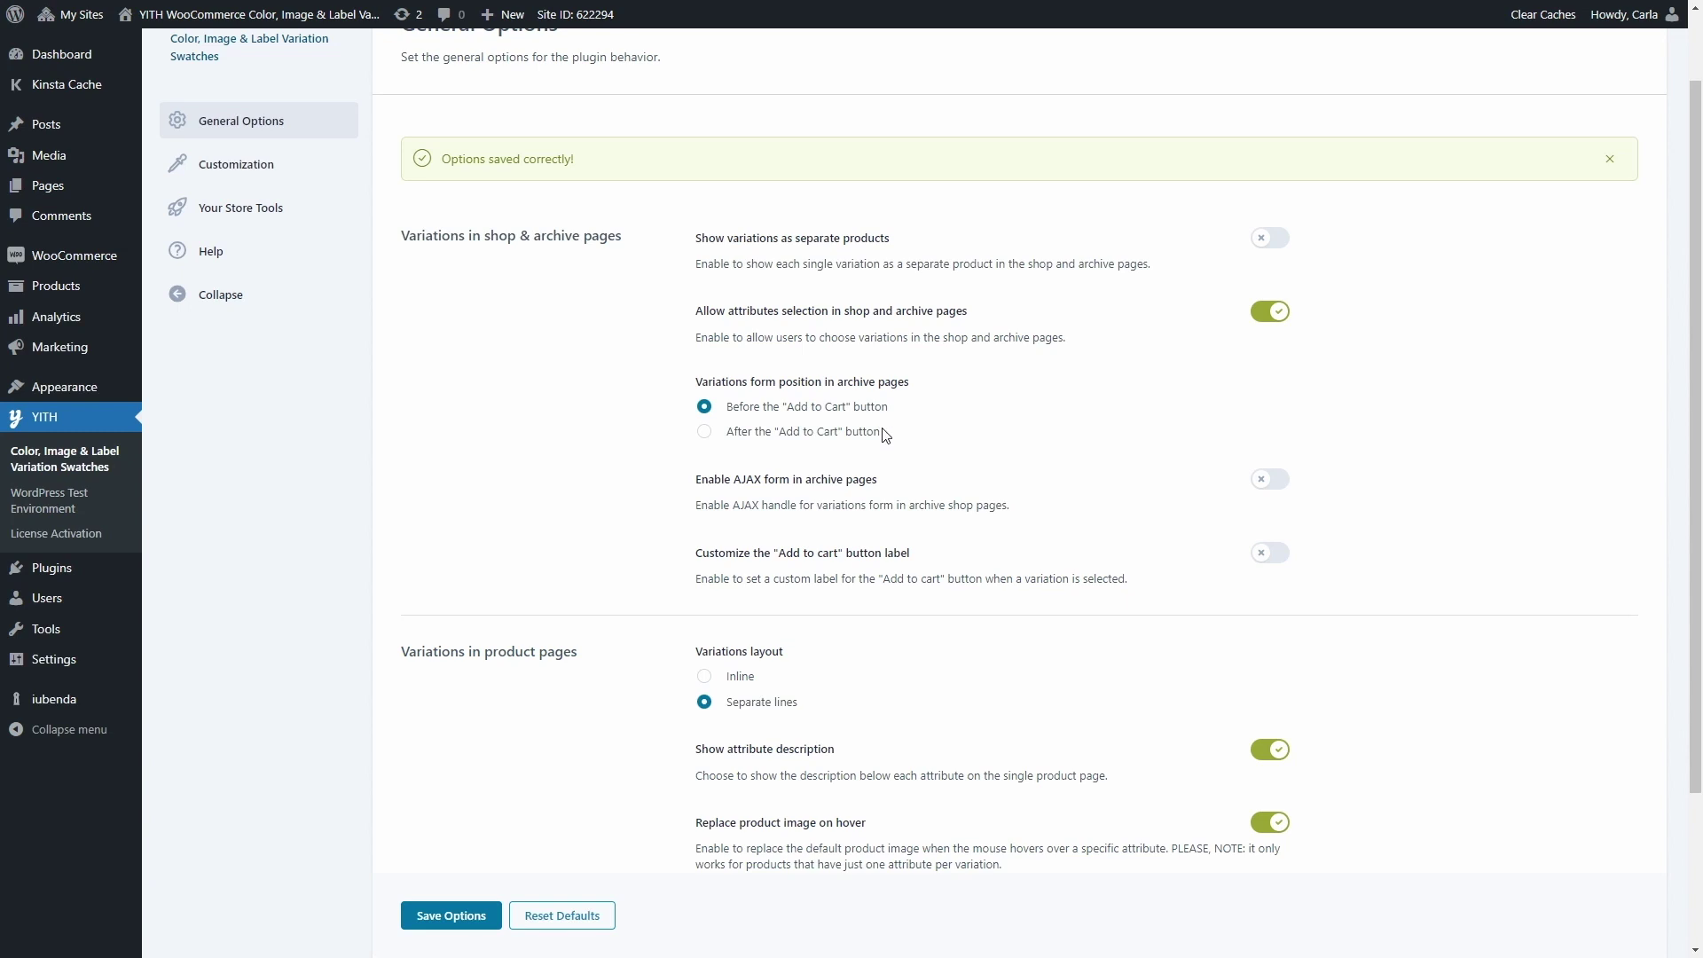
scroll(884, 434, "down", 1)
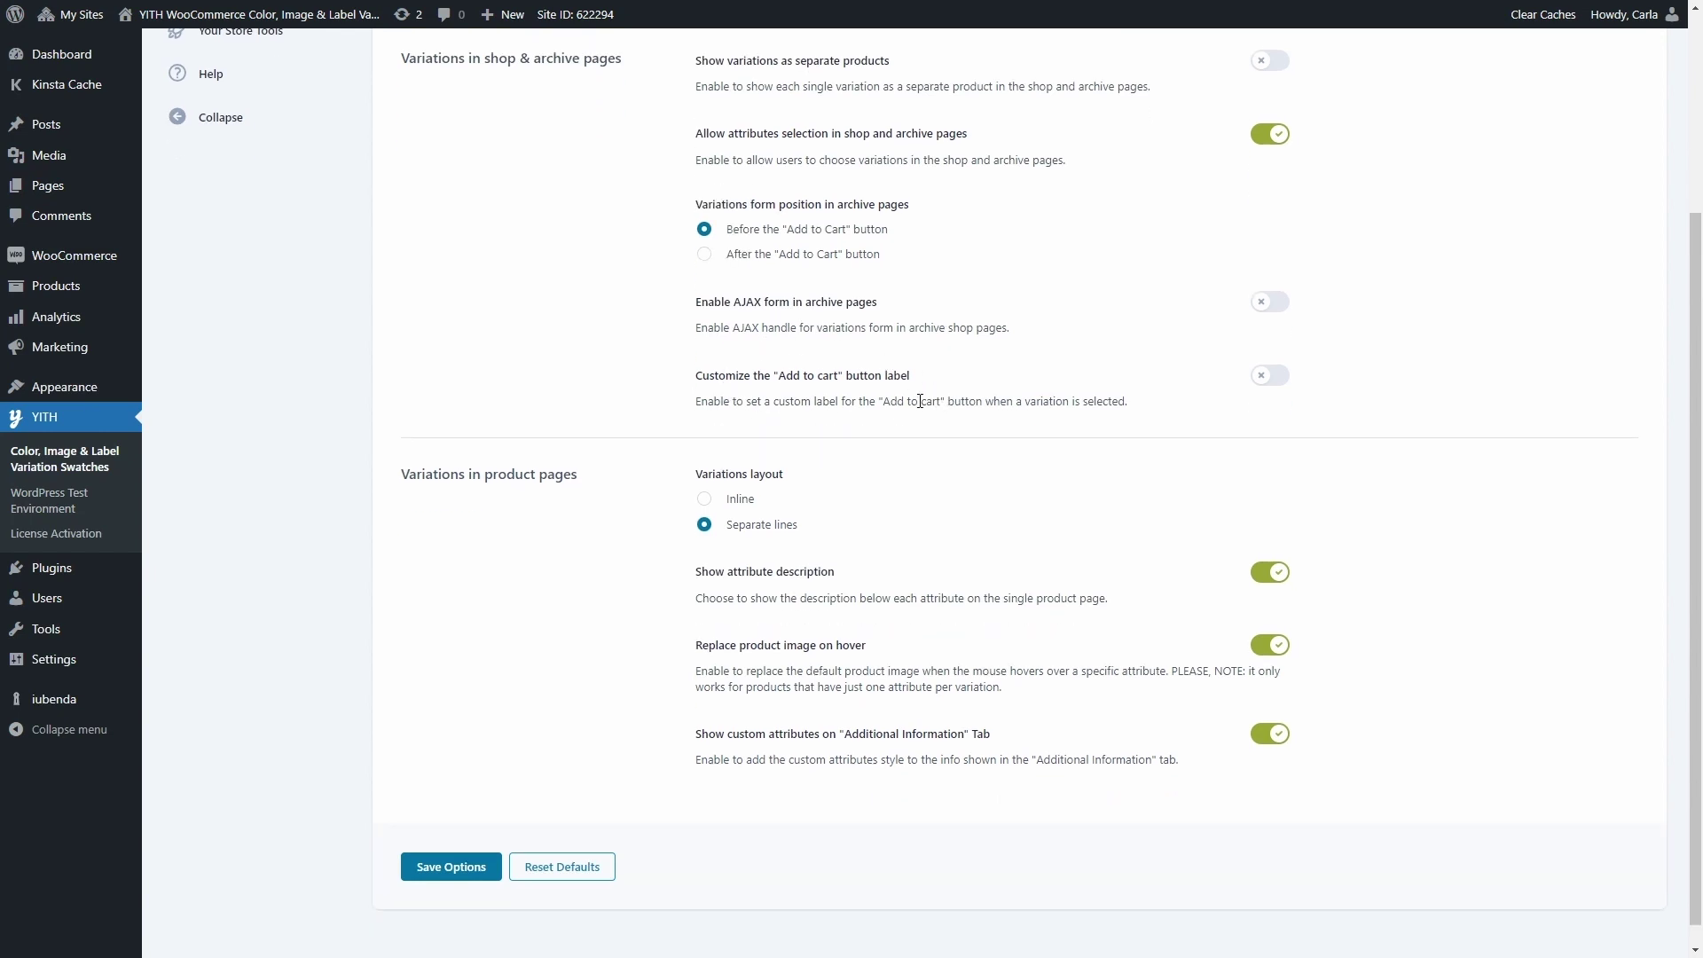
- Enable customizing the "Add to cart" button label with the text "Add to cart" and save the plugin options
left_click(1269, 376)
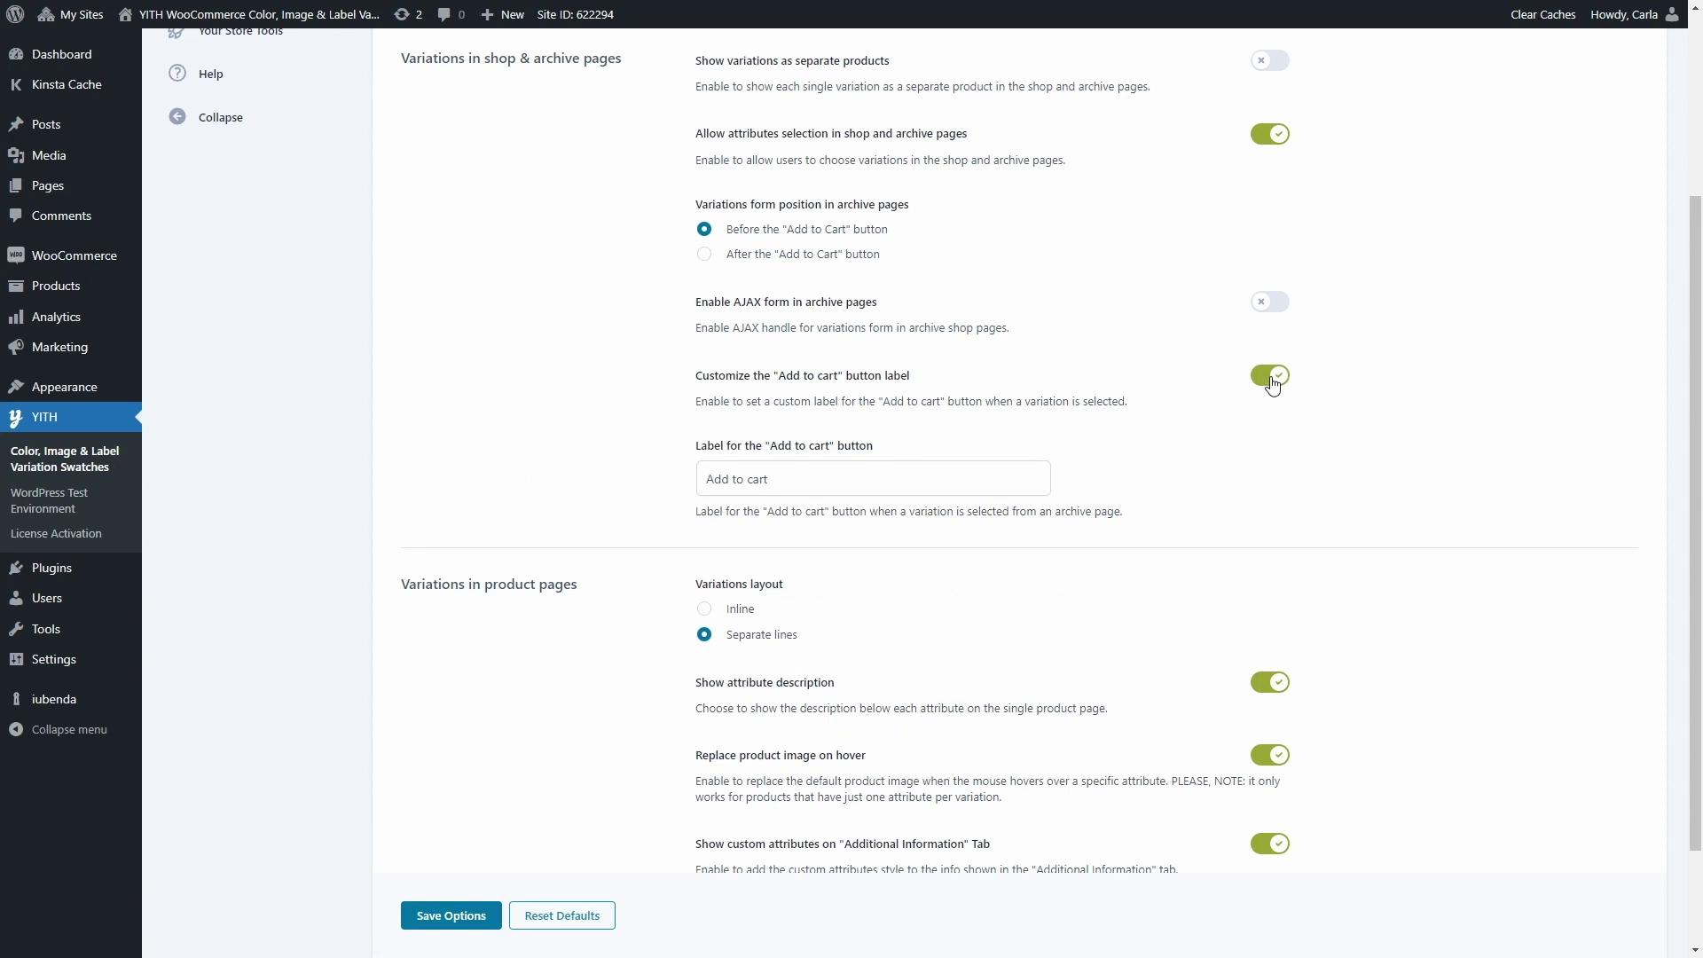
scroll(1183, 406, "down", 1)
left_click(807, 390)
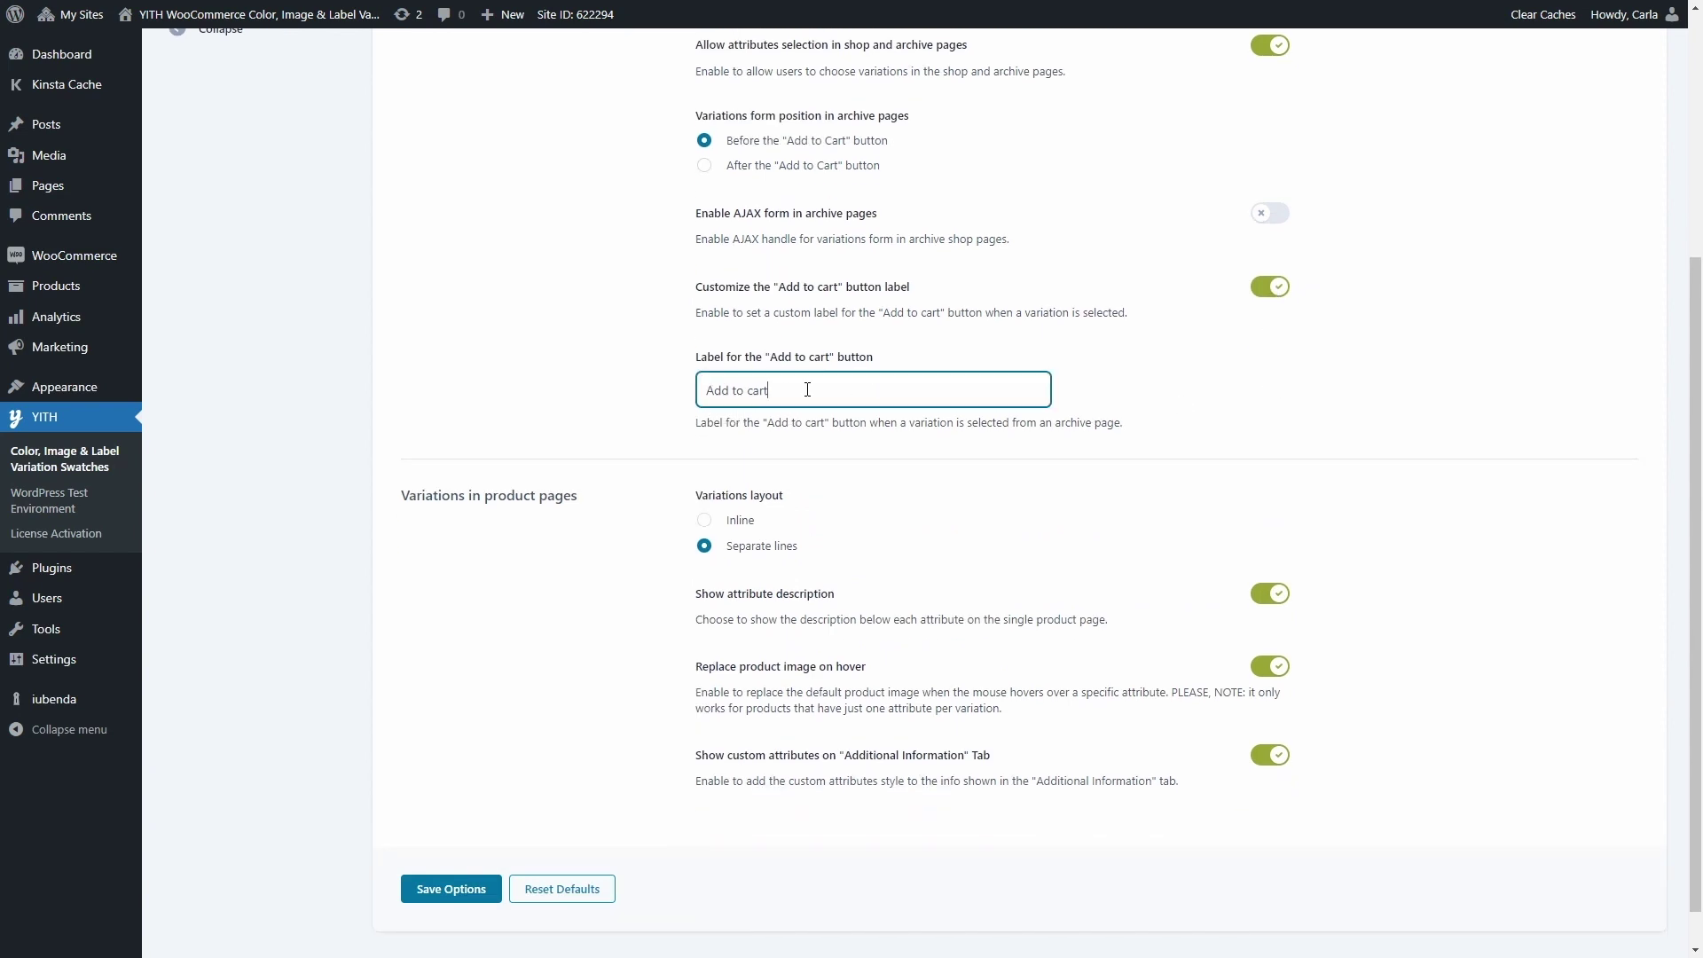
scroll(807, 390, "down", 1)
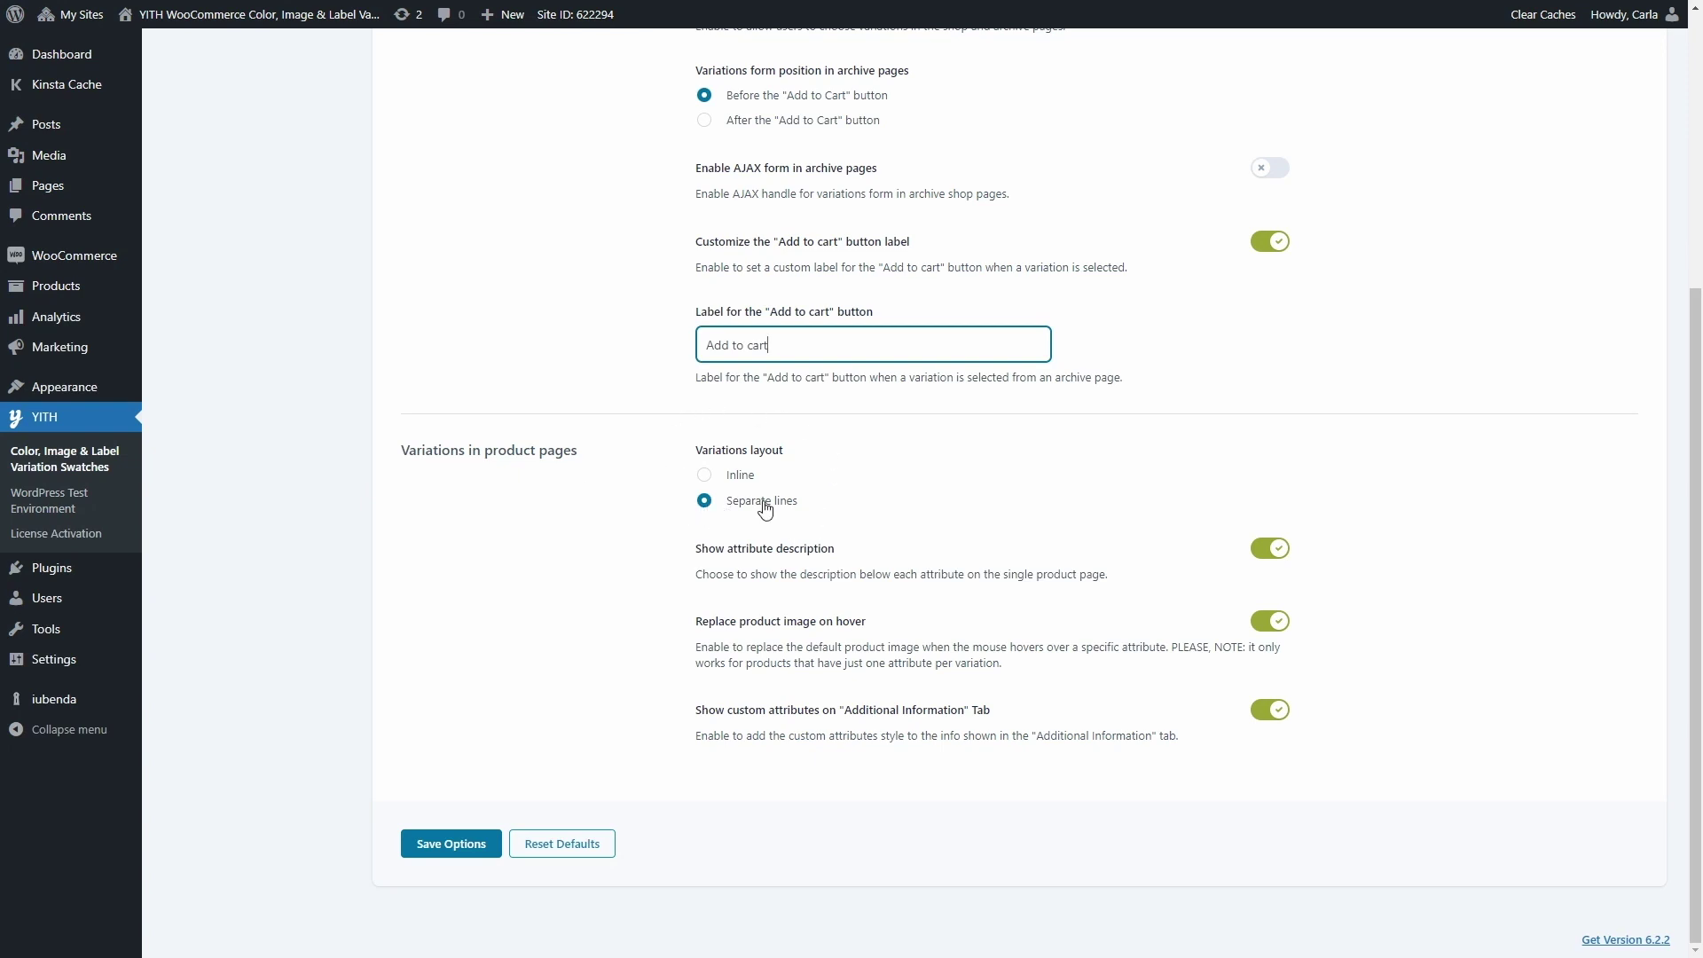
left_click(448, 850)
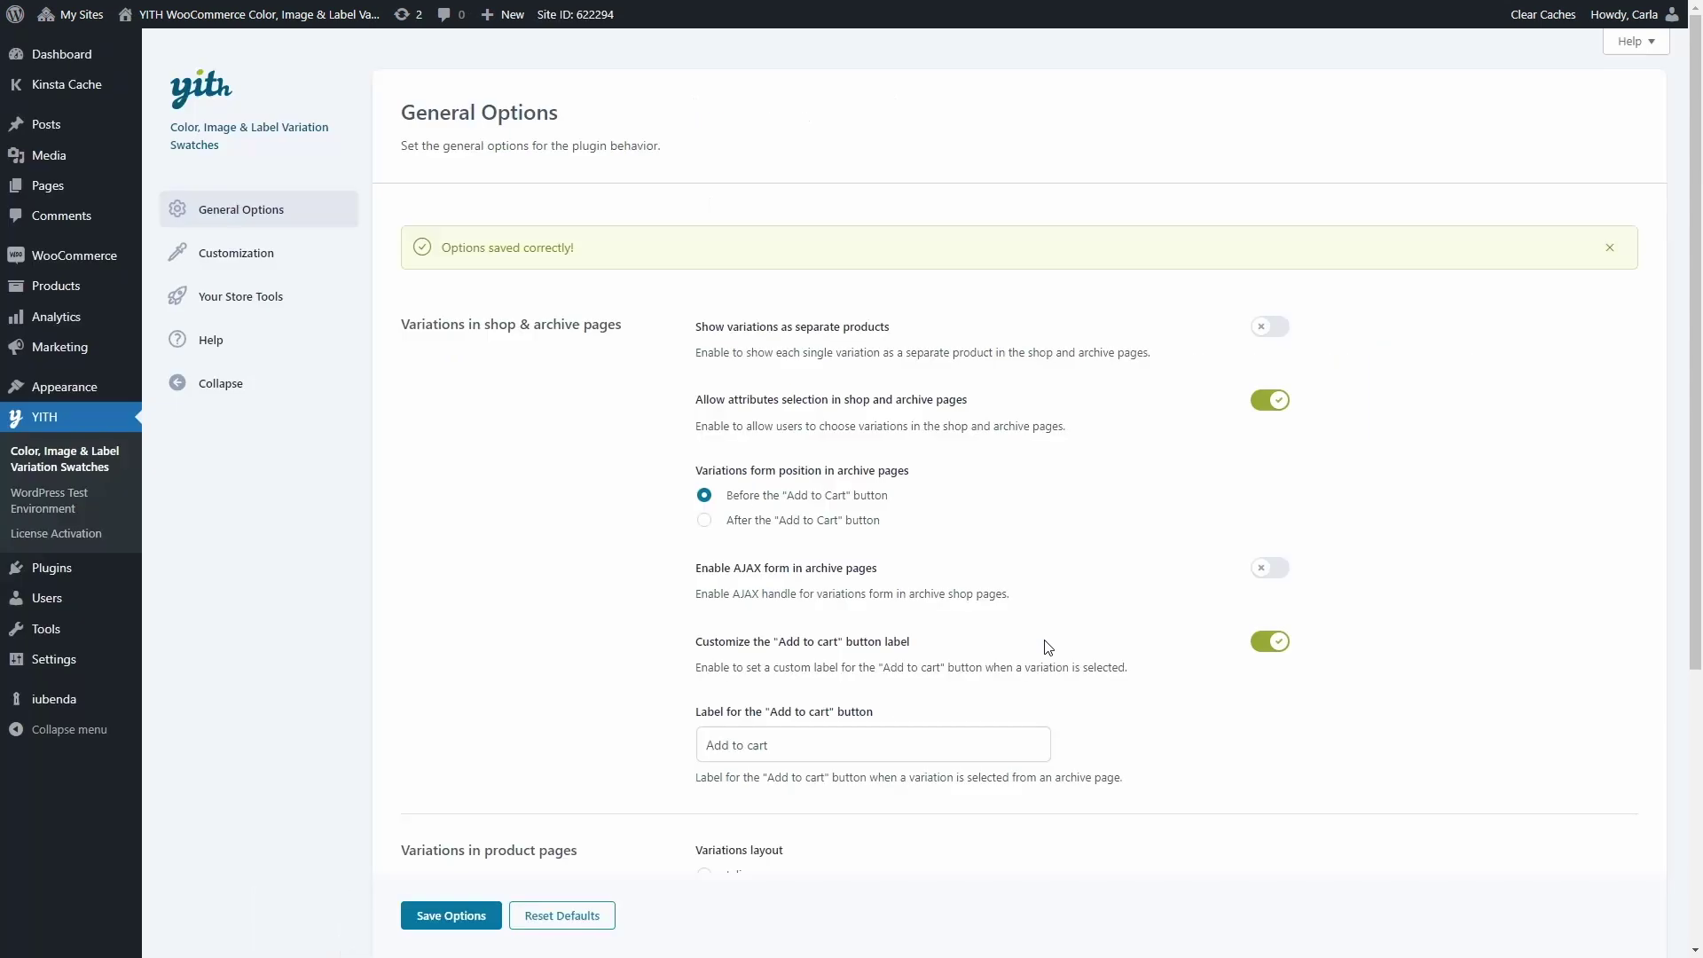
- Set the variations layout in product pages to Inline and save the plugin options
scroll(1045, 646, "down", 5)
left_click(727, 474)
left_click(461, 843)
scroll(460, 843, "down", 3)
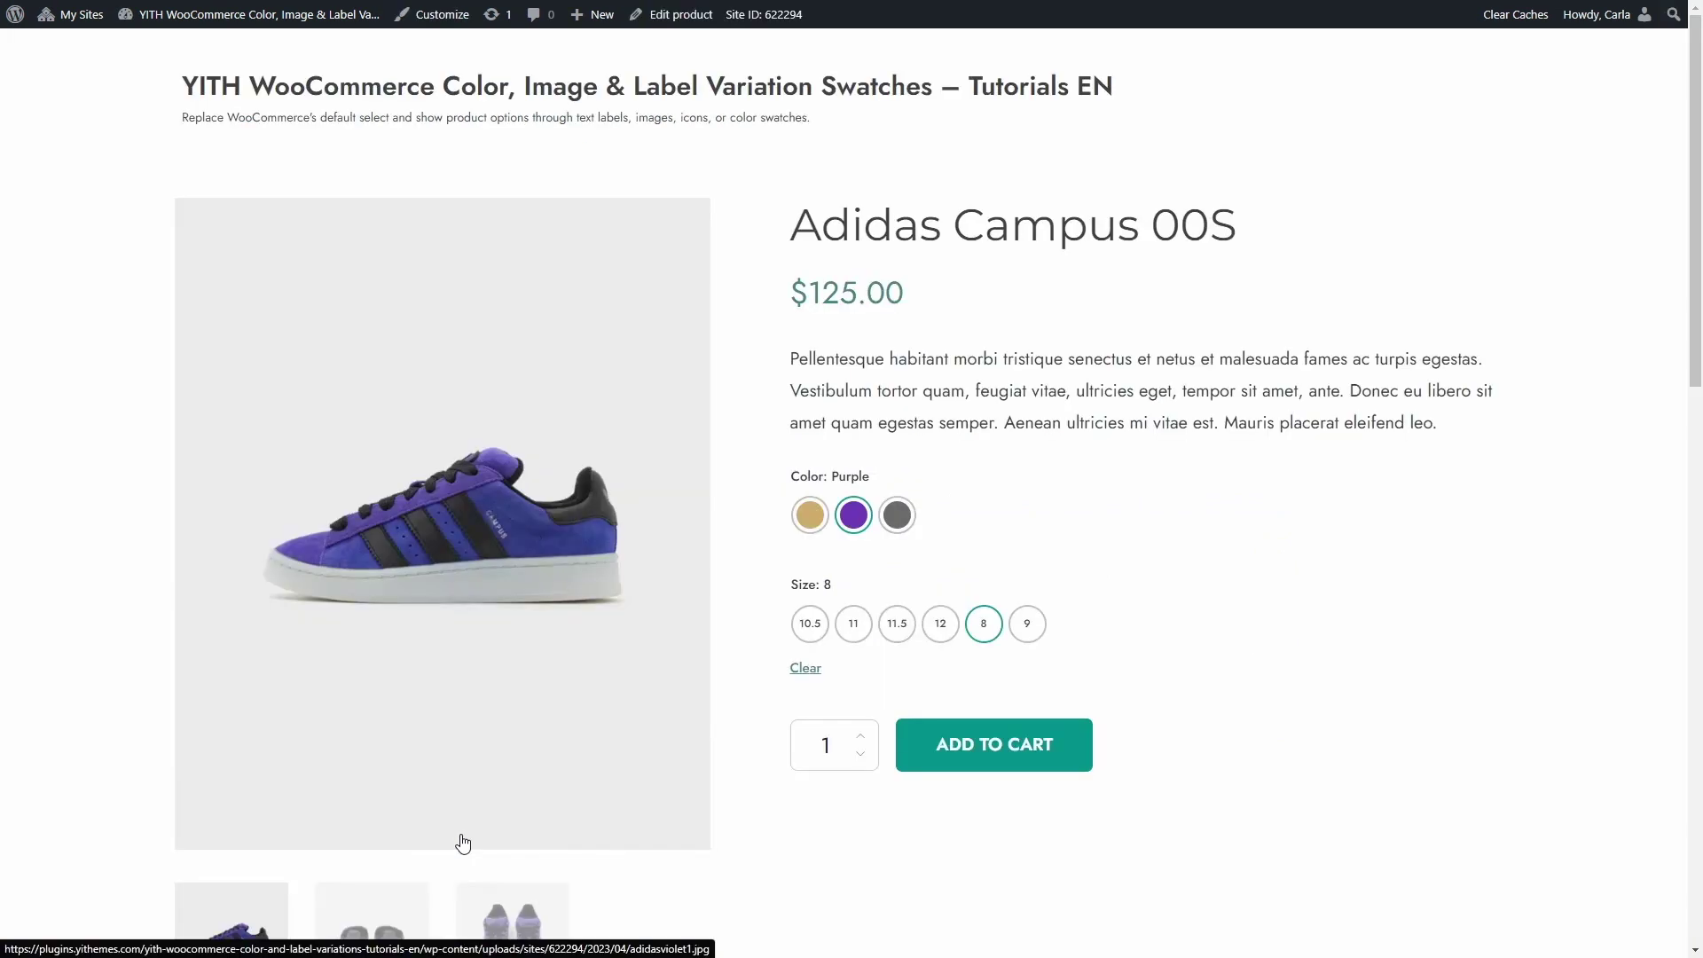
- Reload the Adidas Campus 00S product page to check its variations layout, and return to the product page settings of the plugin
key("F5")
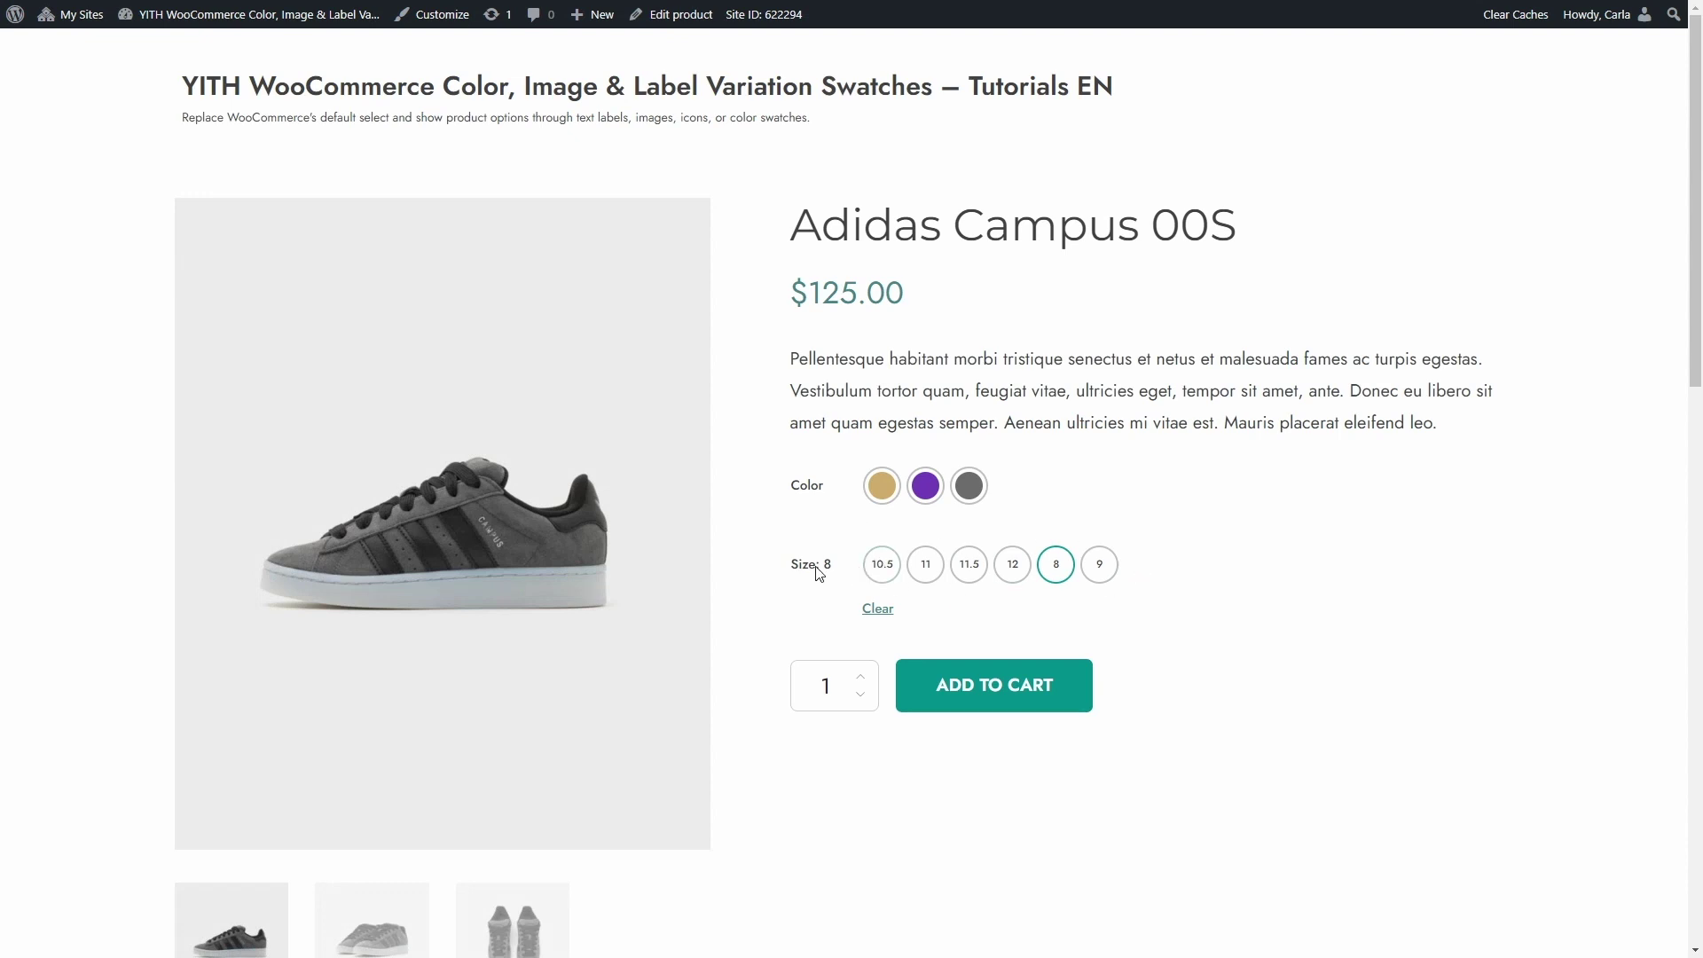
key("ctrl+Tab")
scroll(817, 575, "down", 5)
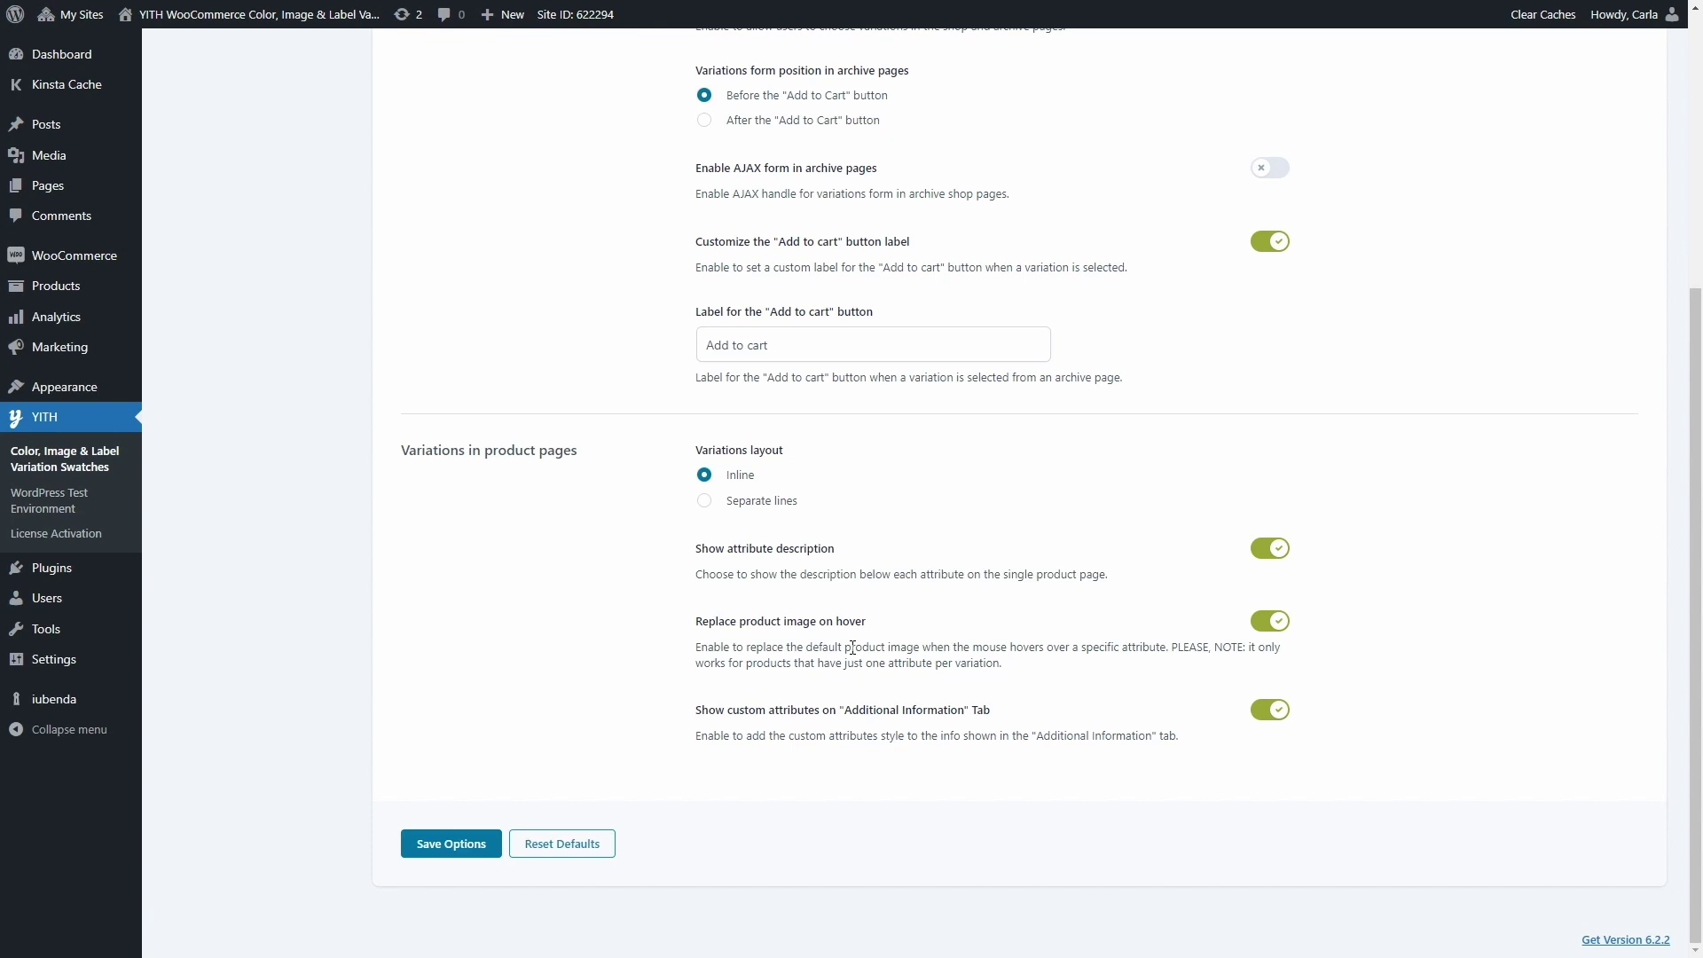
- Open the Hidrating Lipstick product and preview how its image responds to the different lipstick color swatches
key("ctrl+Tab")
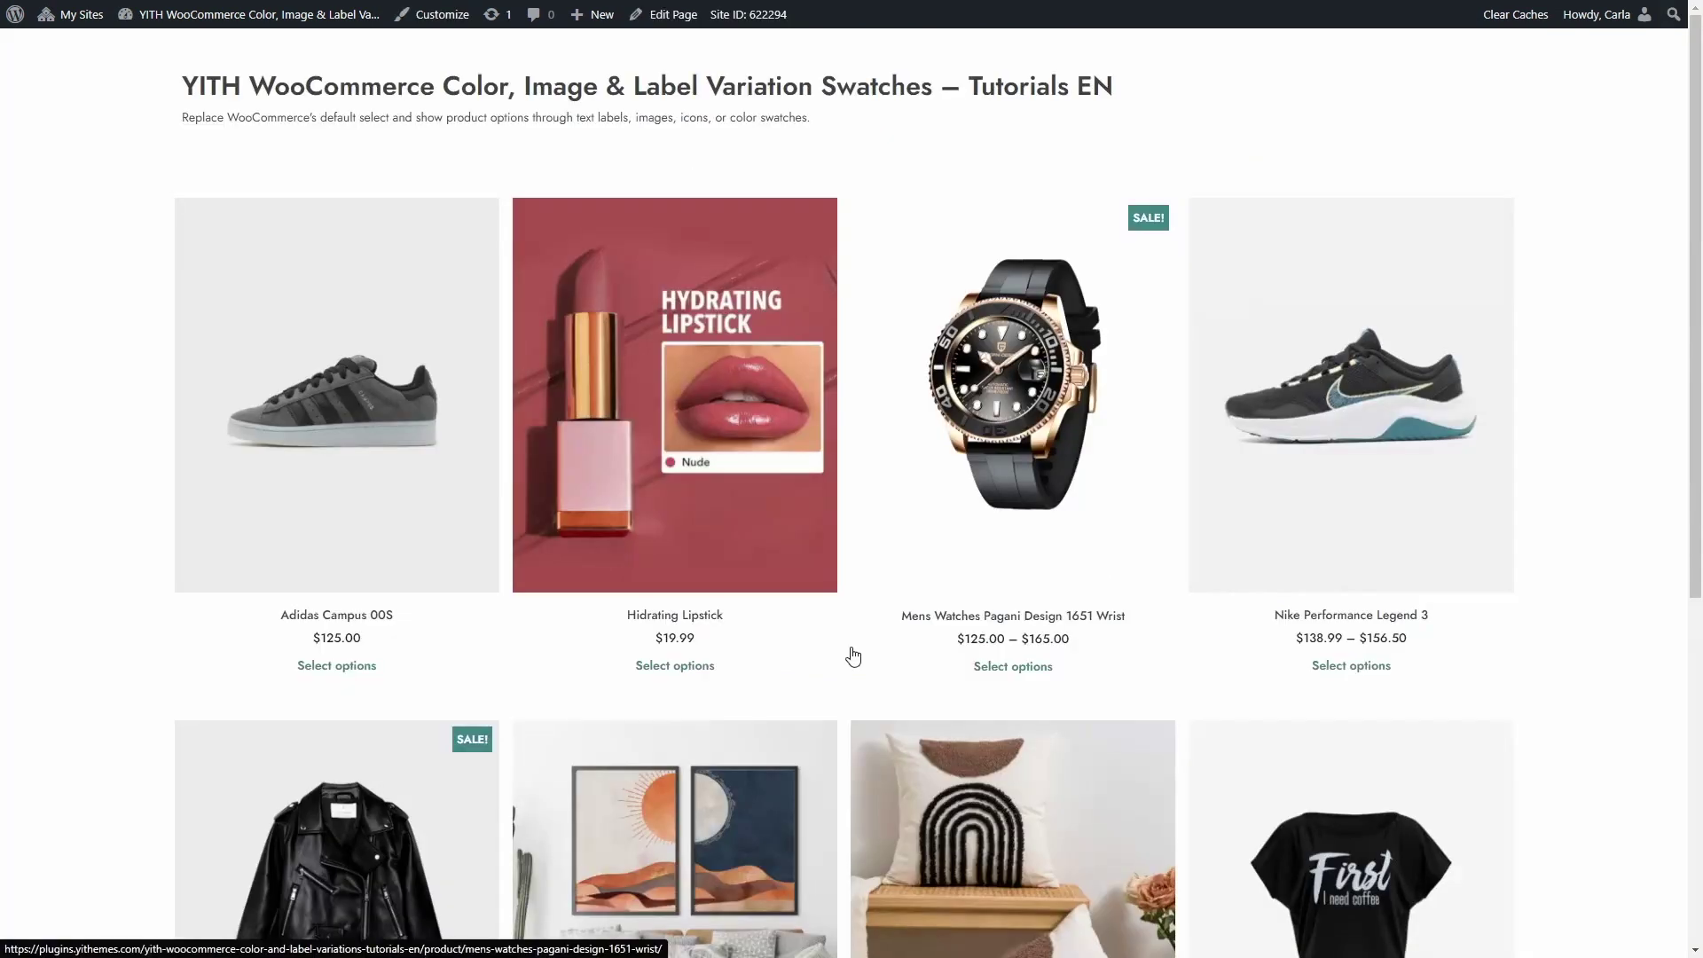
left_click(745, 383)
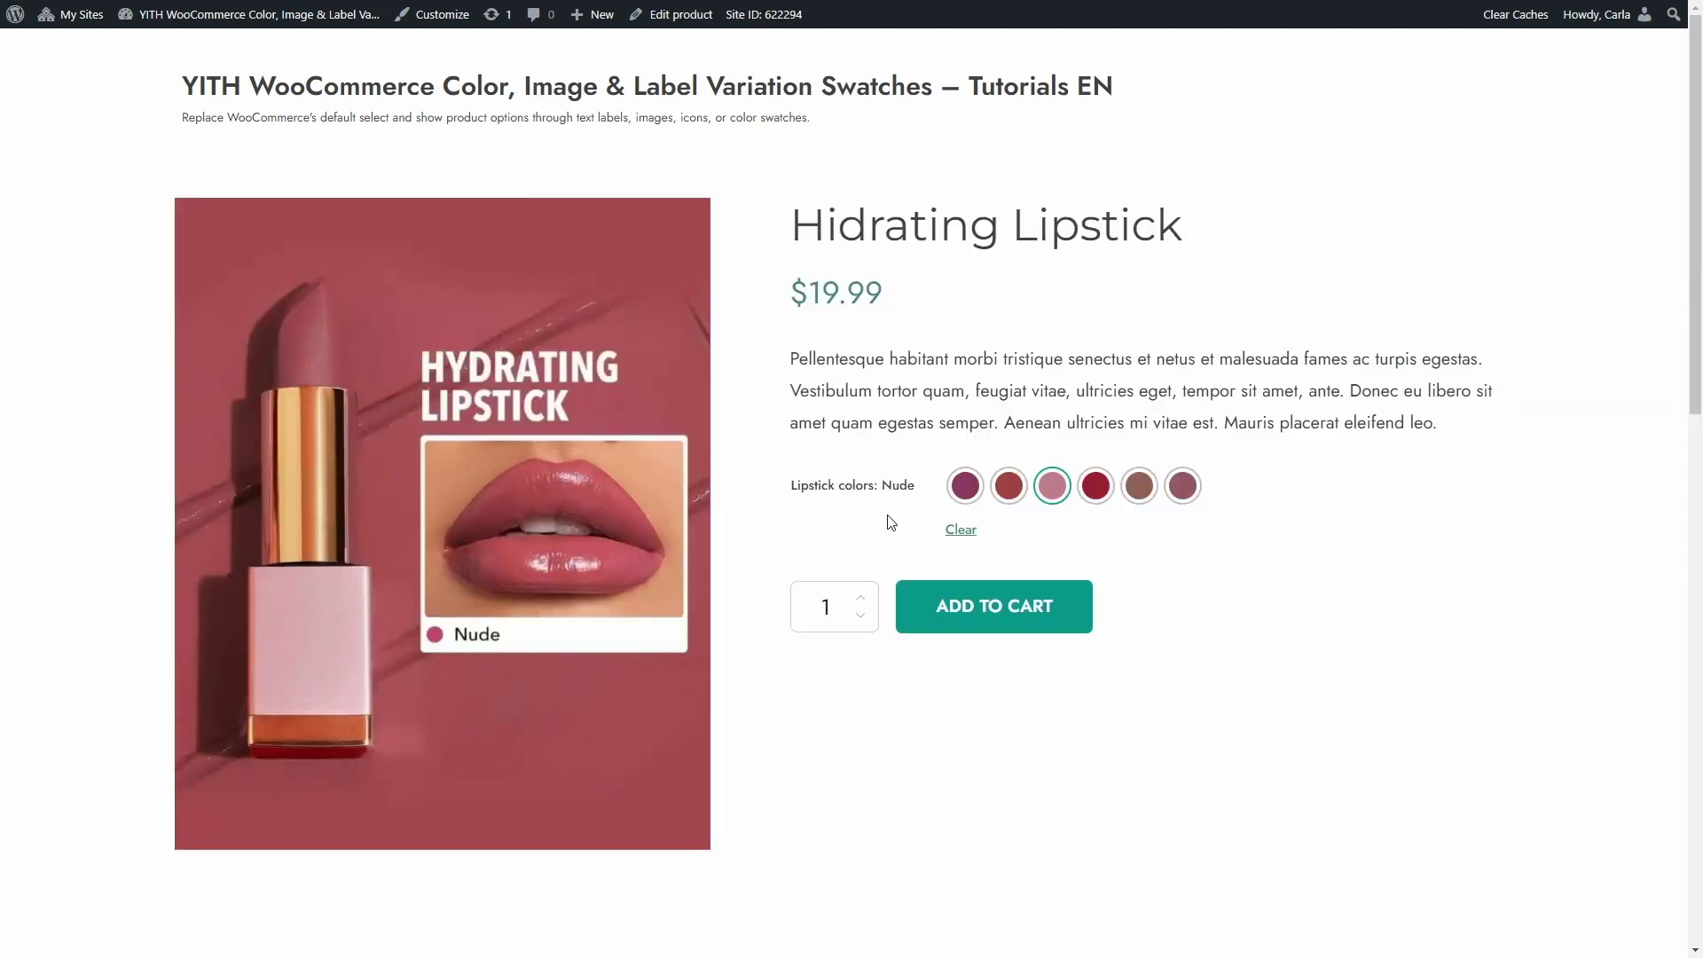
mouse_move(962, 497)
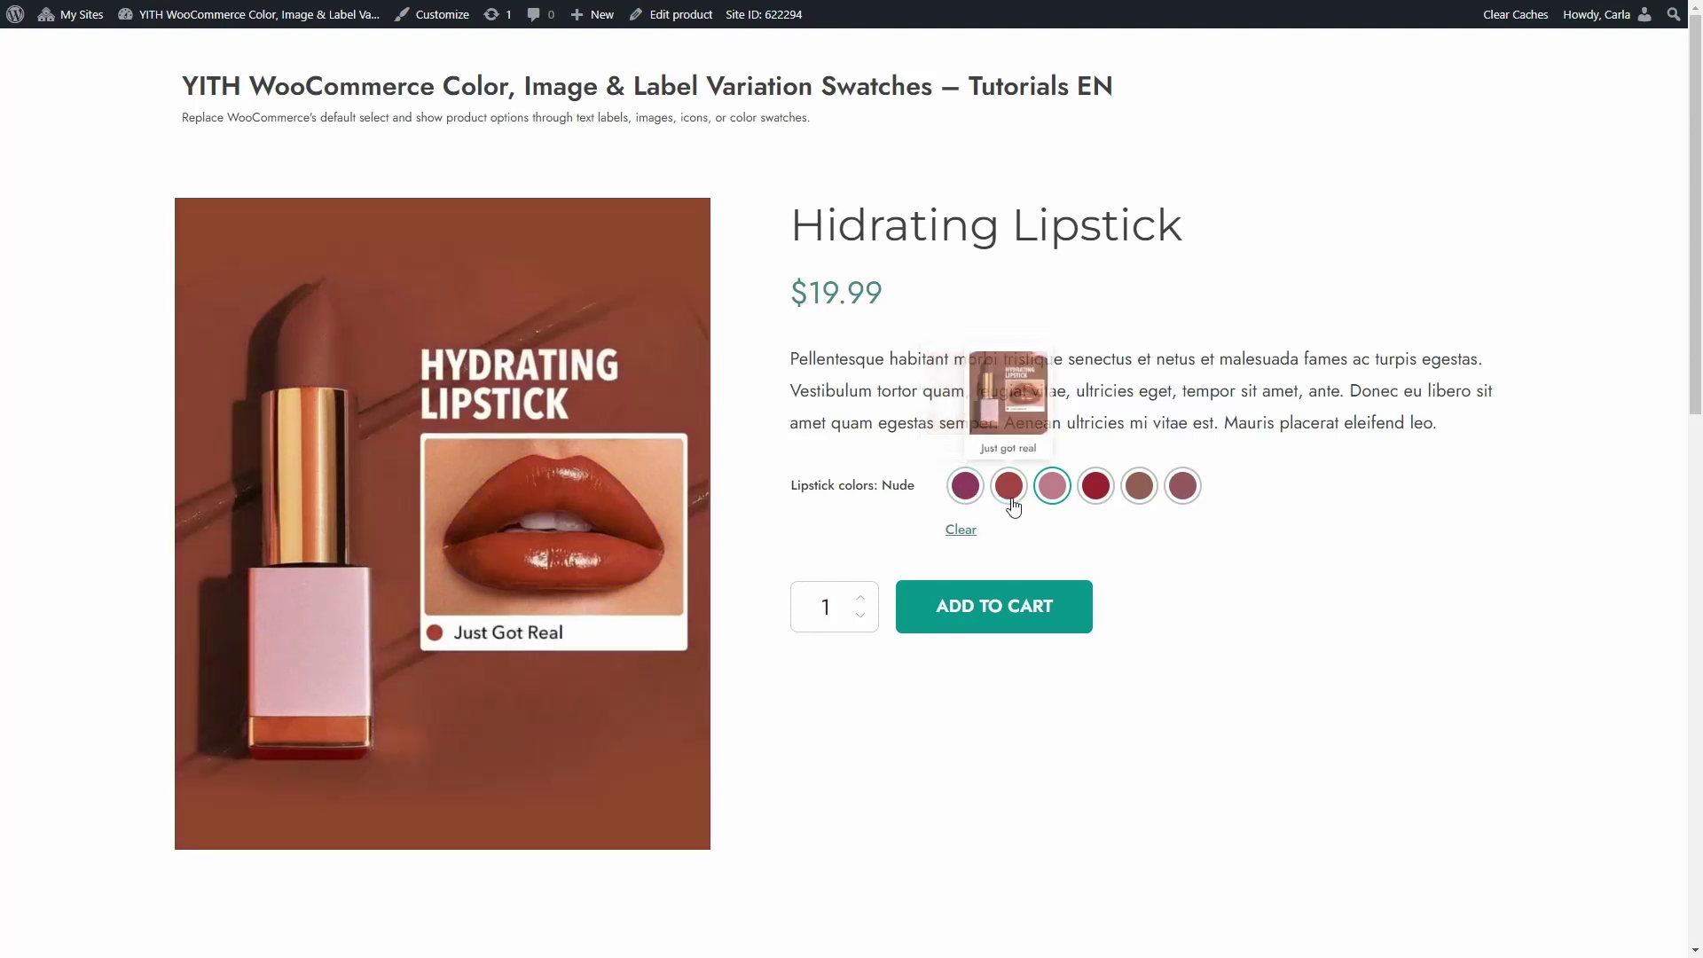
mouse_move(1050, 500)
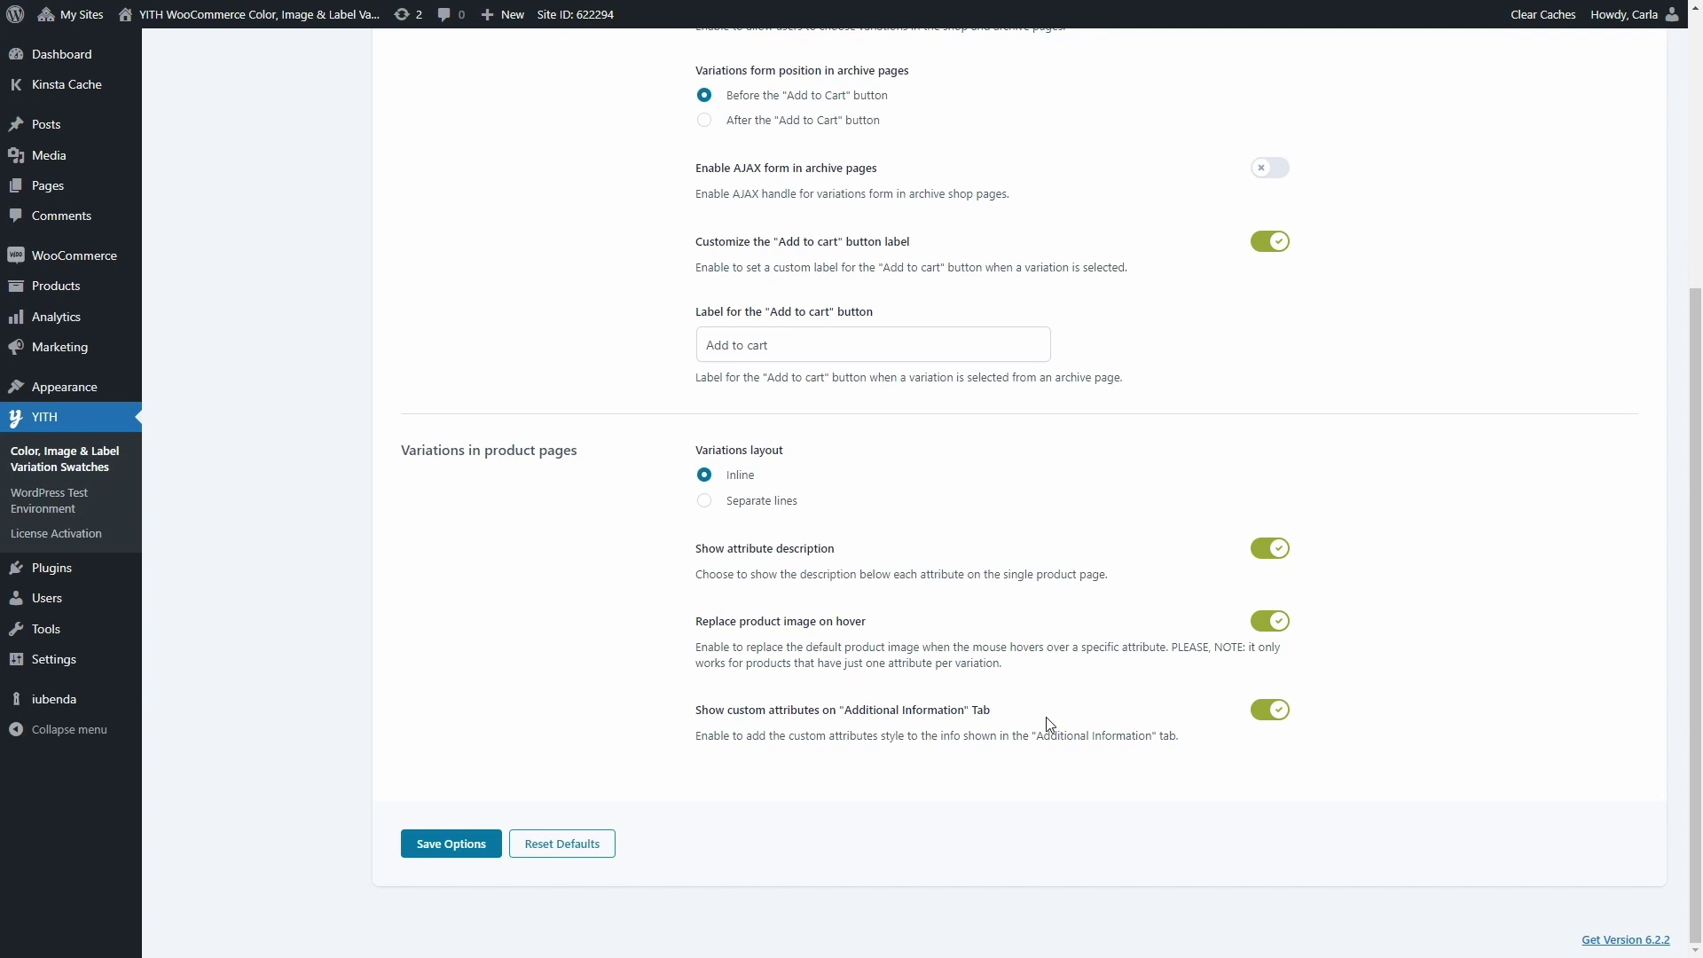
- Save the plugin options and try the swatches of the Pagani Design watch and Adidas Campus 00S on the shop page
left_click(437, 855)
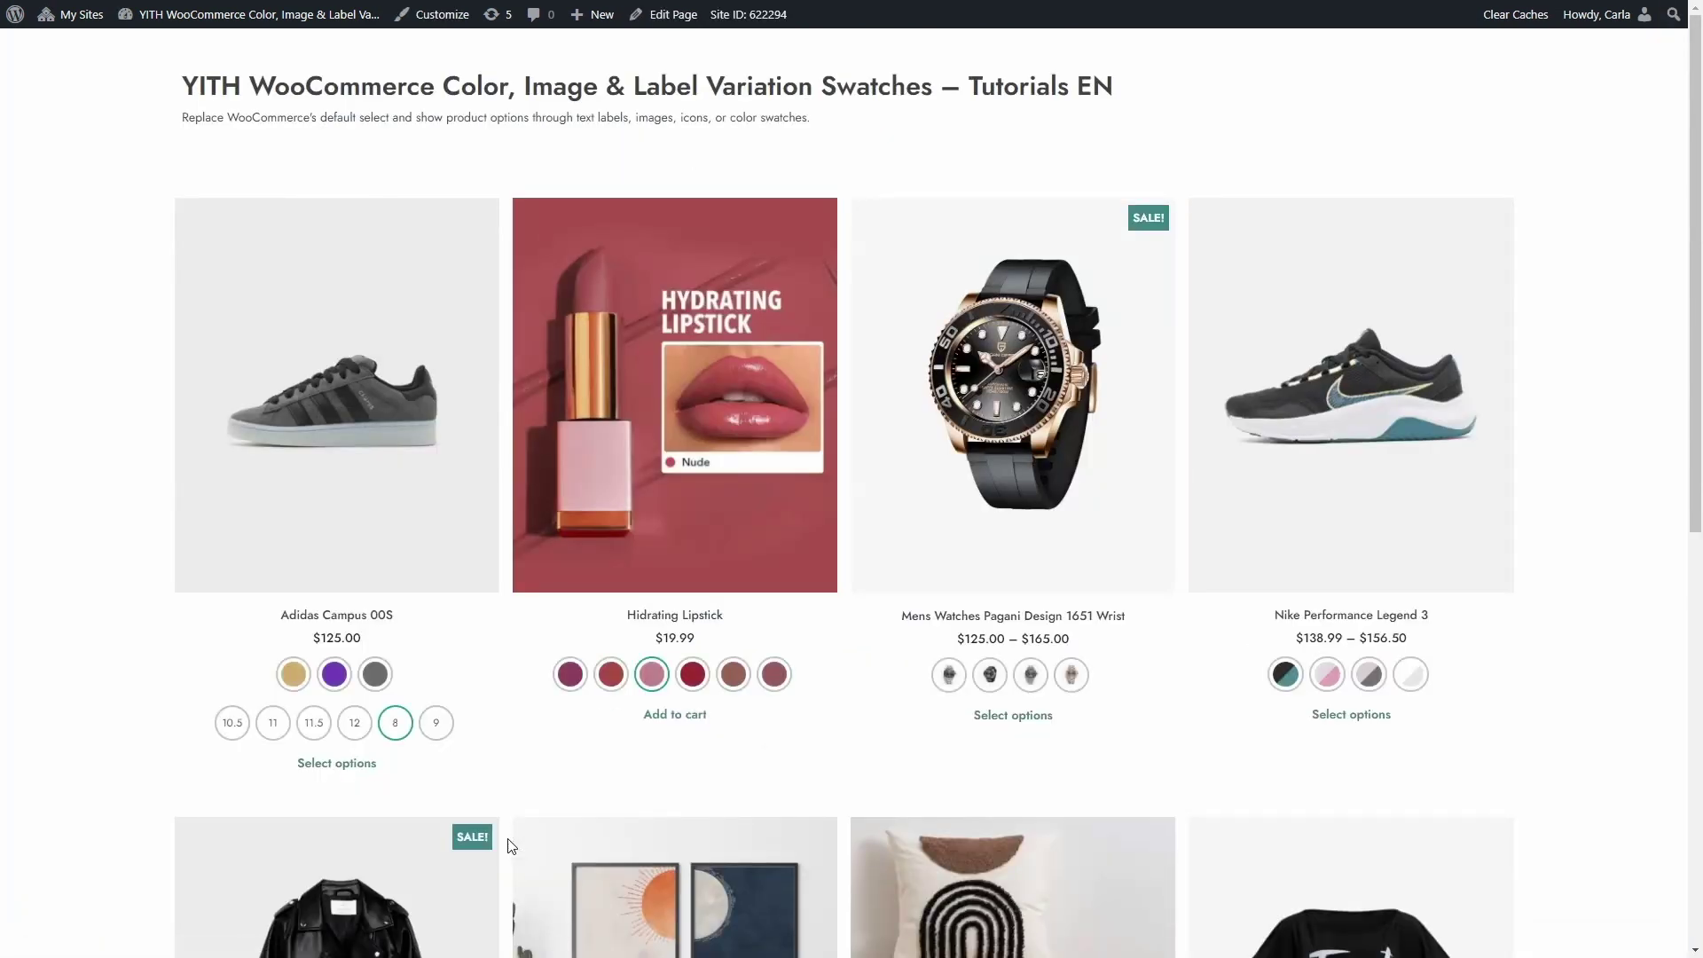
mouse_move(359, 737)
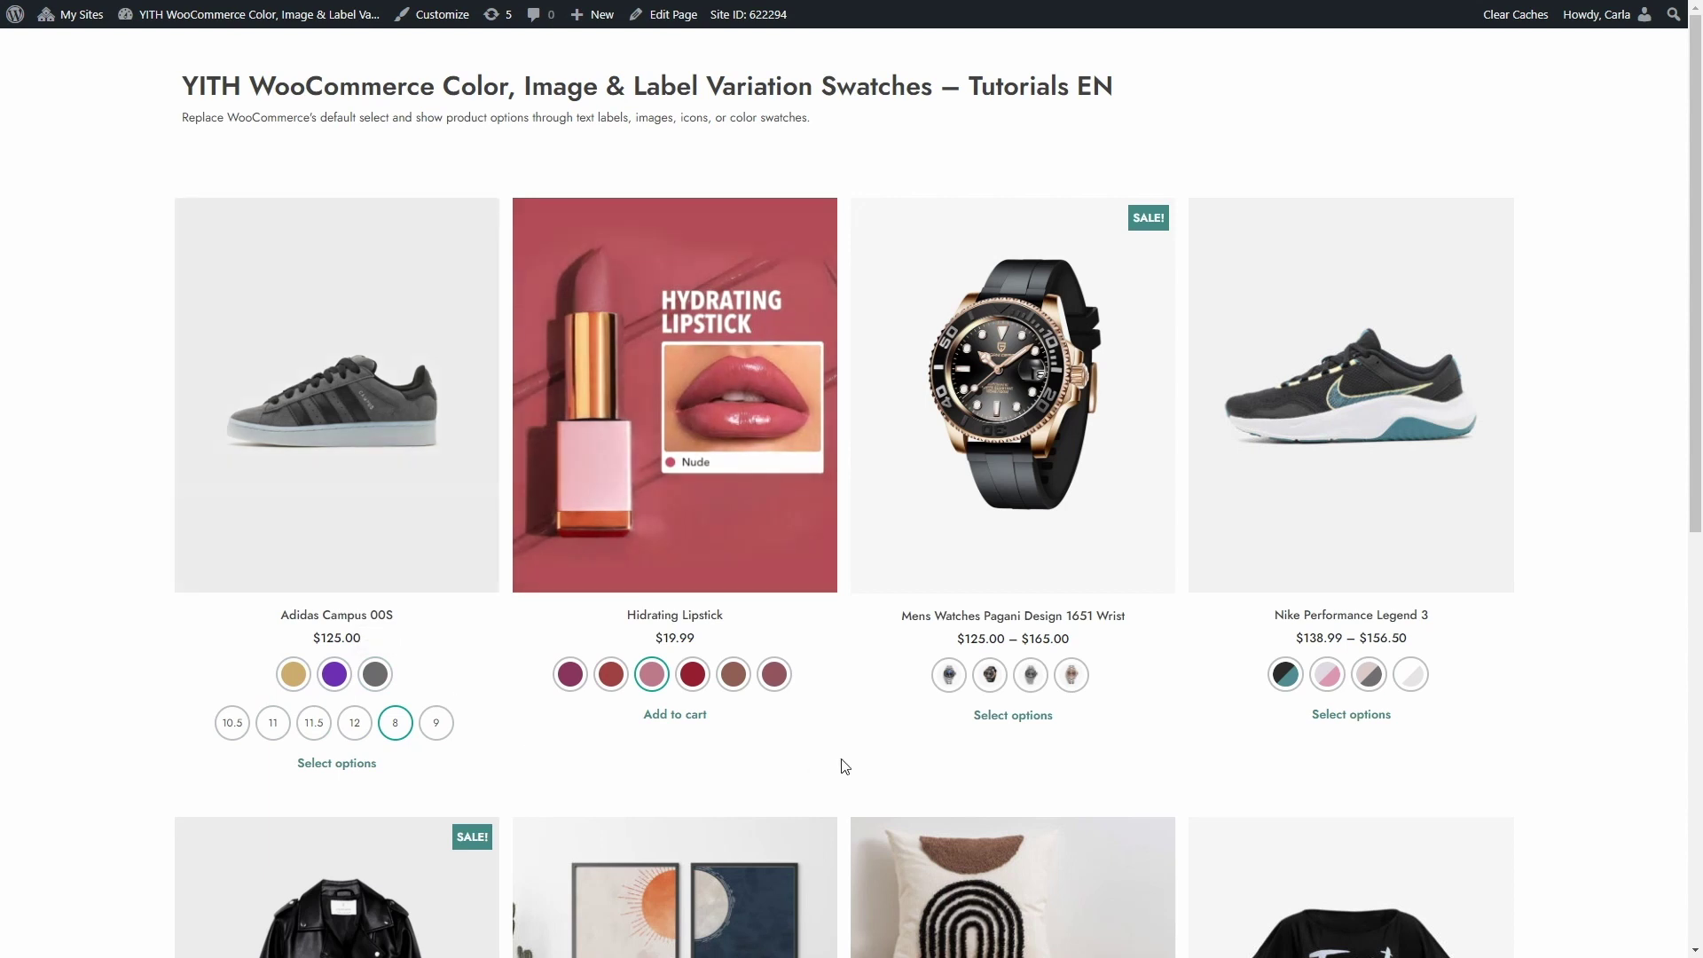
mouse_move(1071, 678)
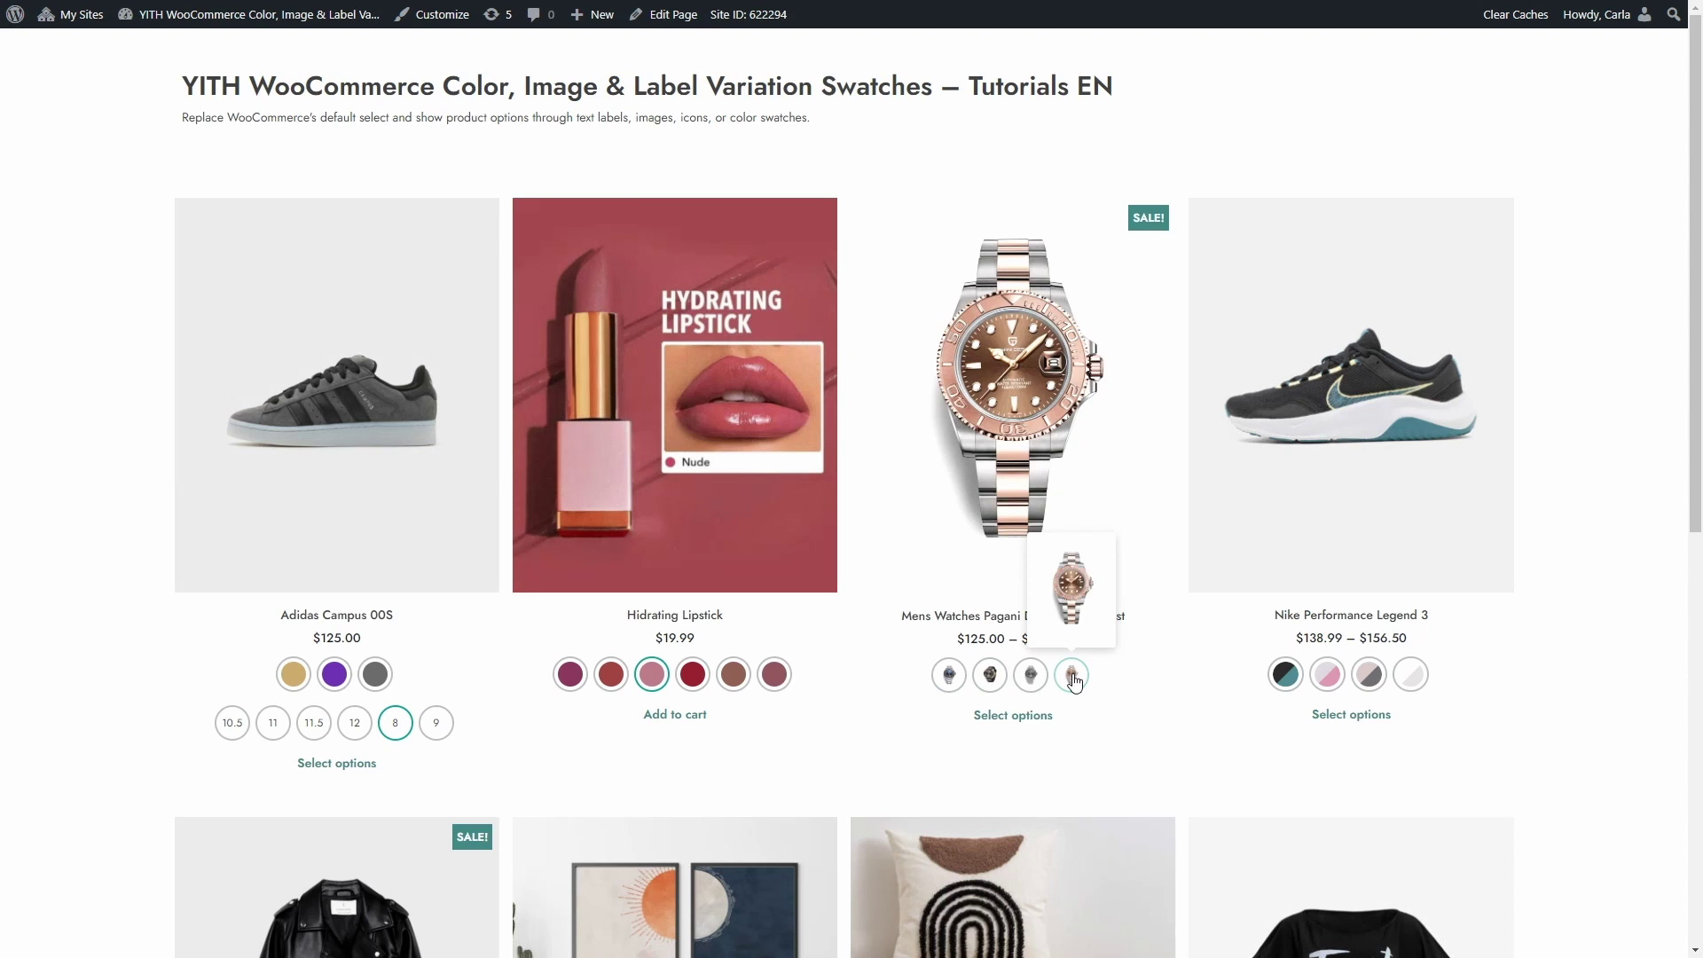
left_click(381, 677)
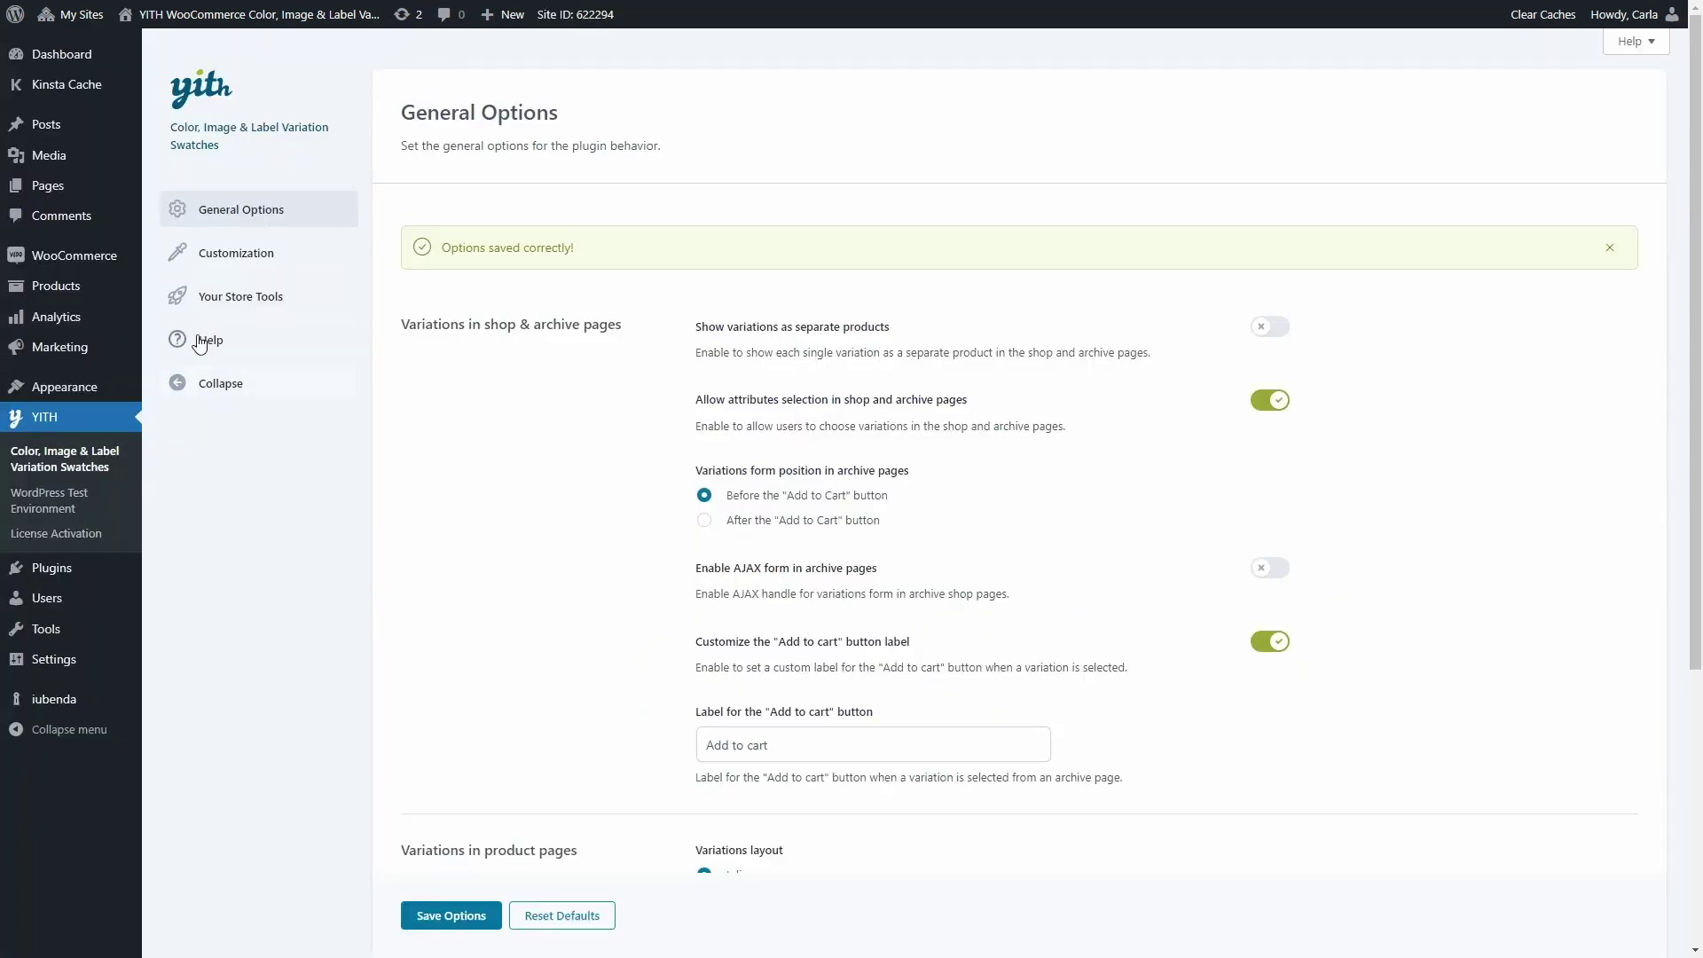
- Open the product attributes page and choose Label as the type in the new attribute form
mouse_move(112, 293)
left_click(177, 388)
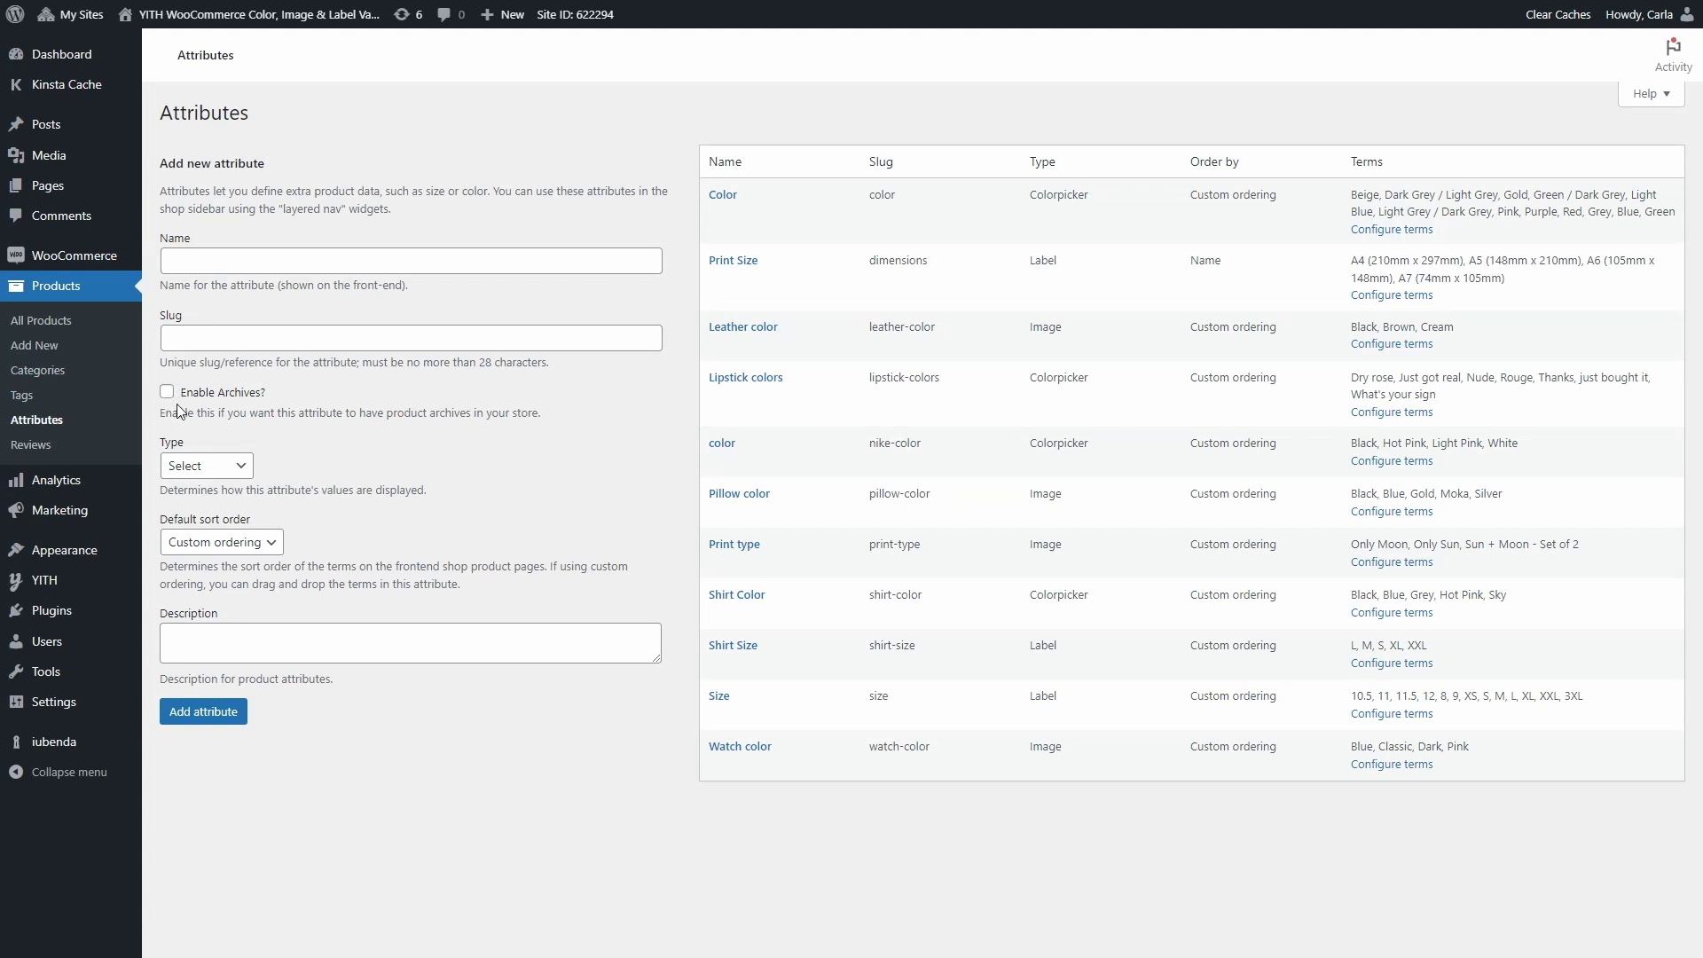
left_click(201, 467)
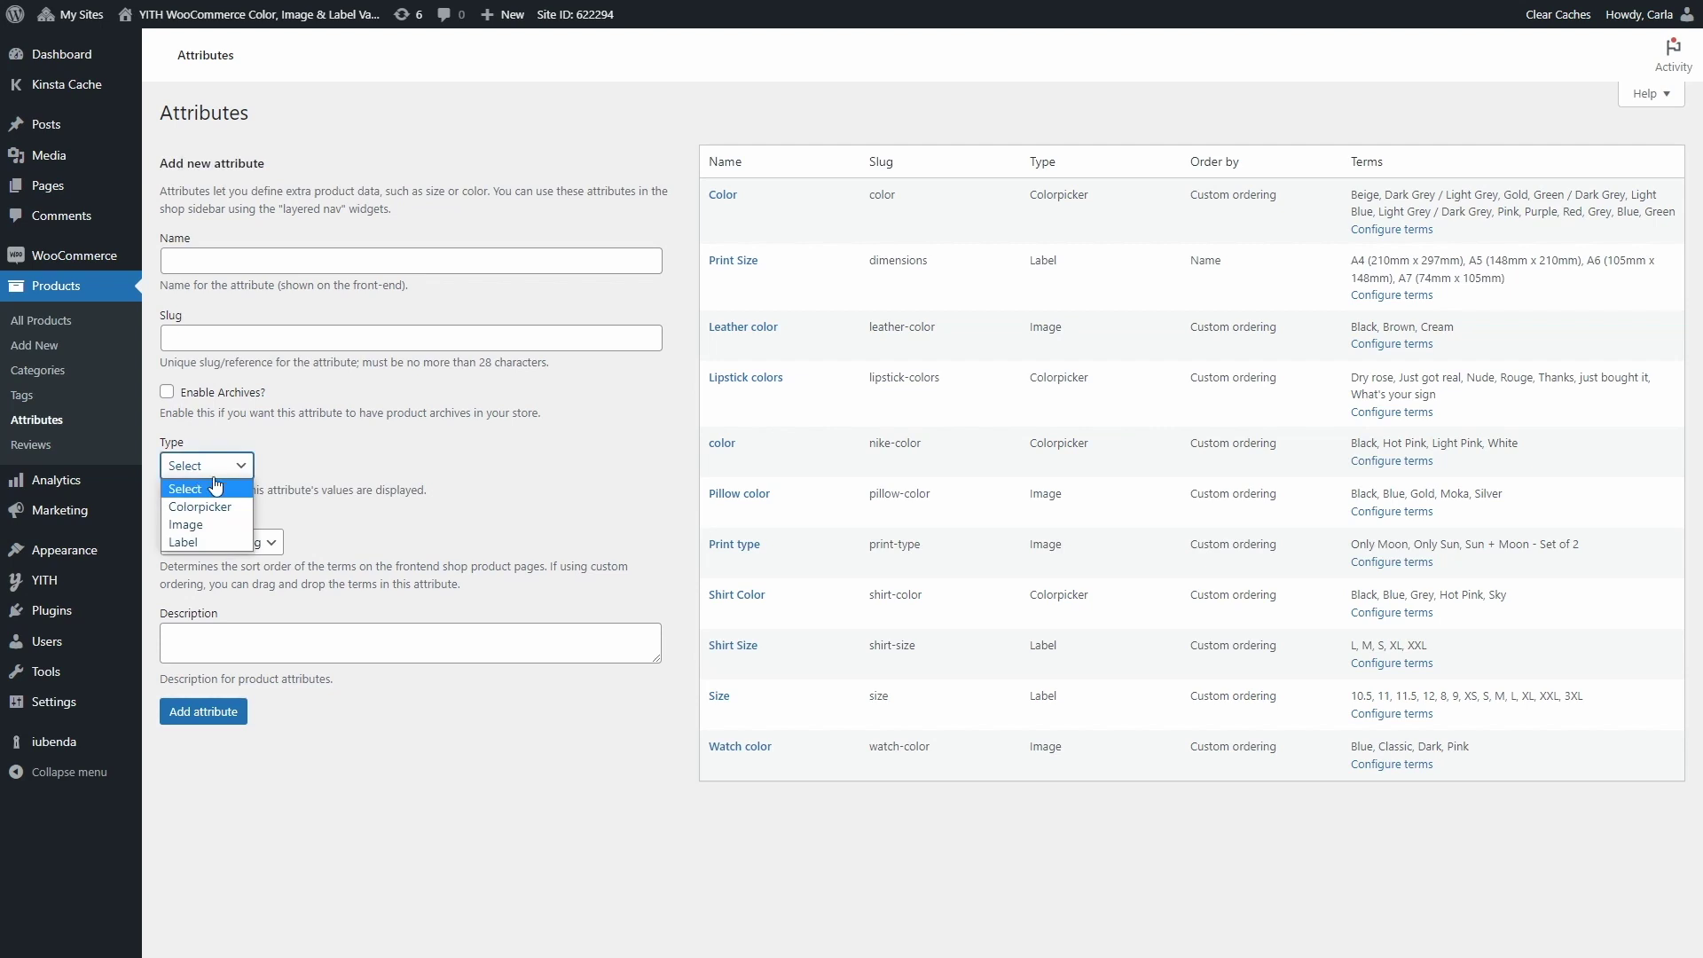
left_click(226, 545)
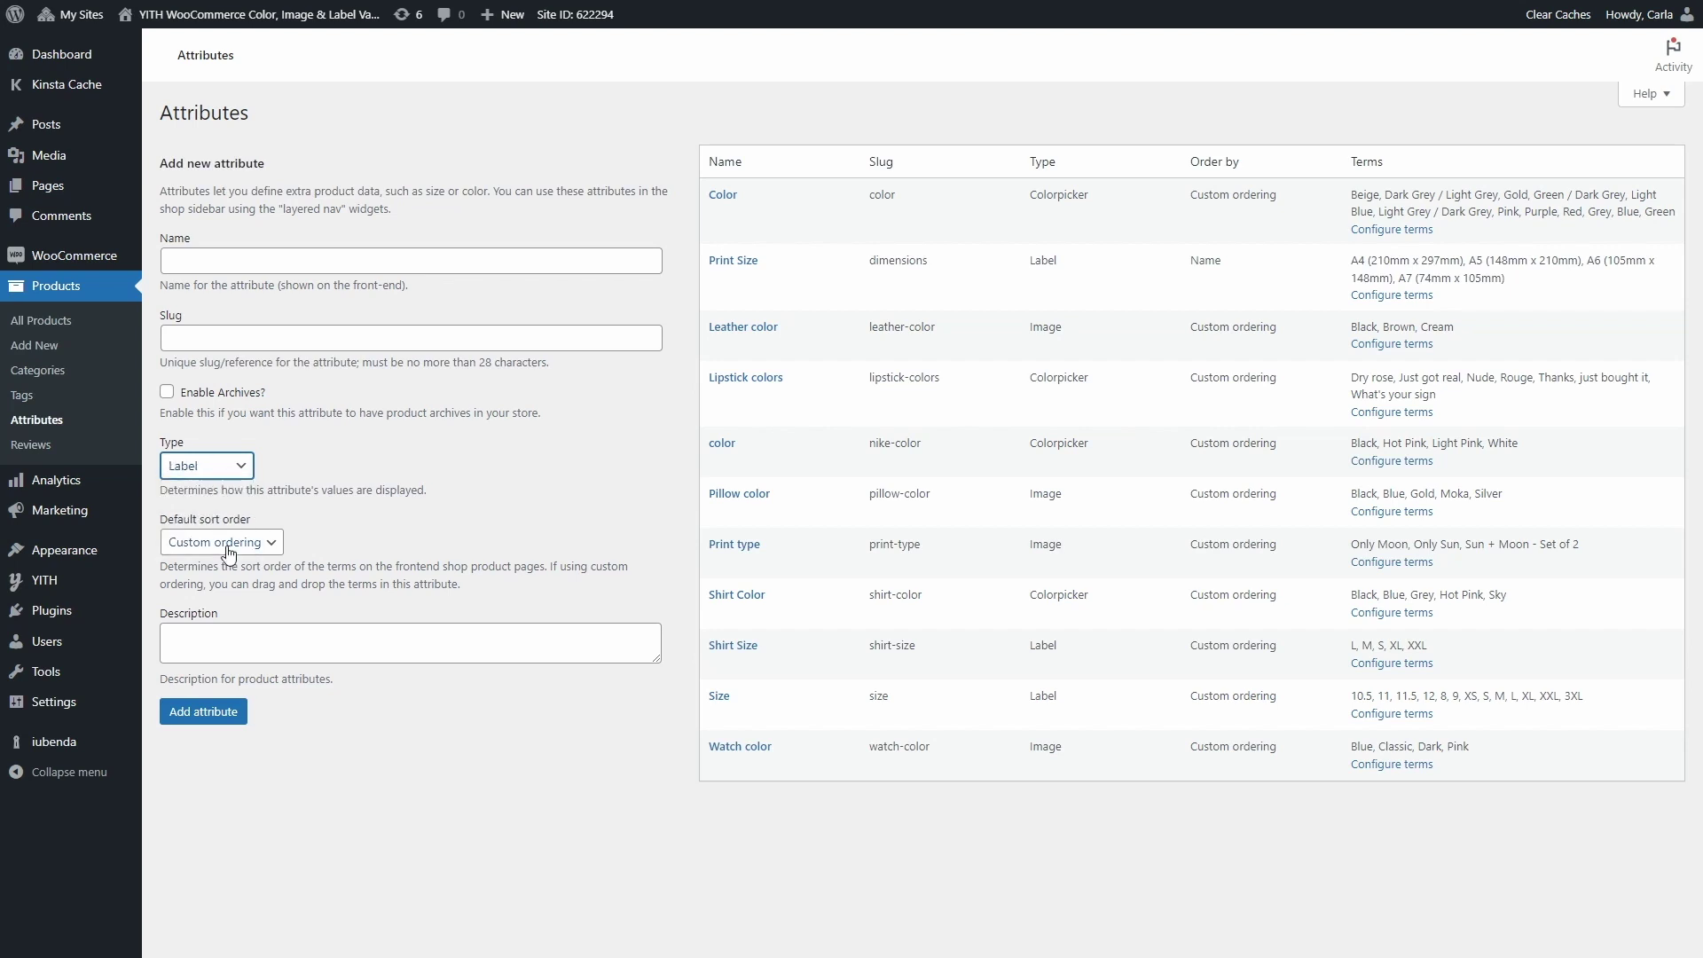
left_click(248, 376)
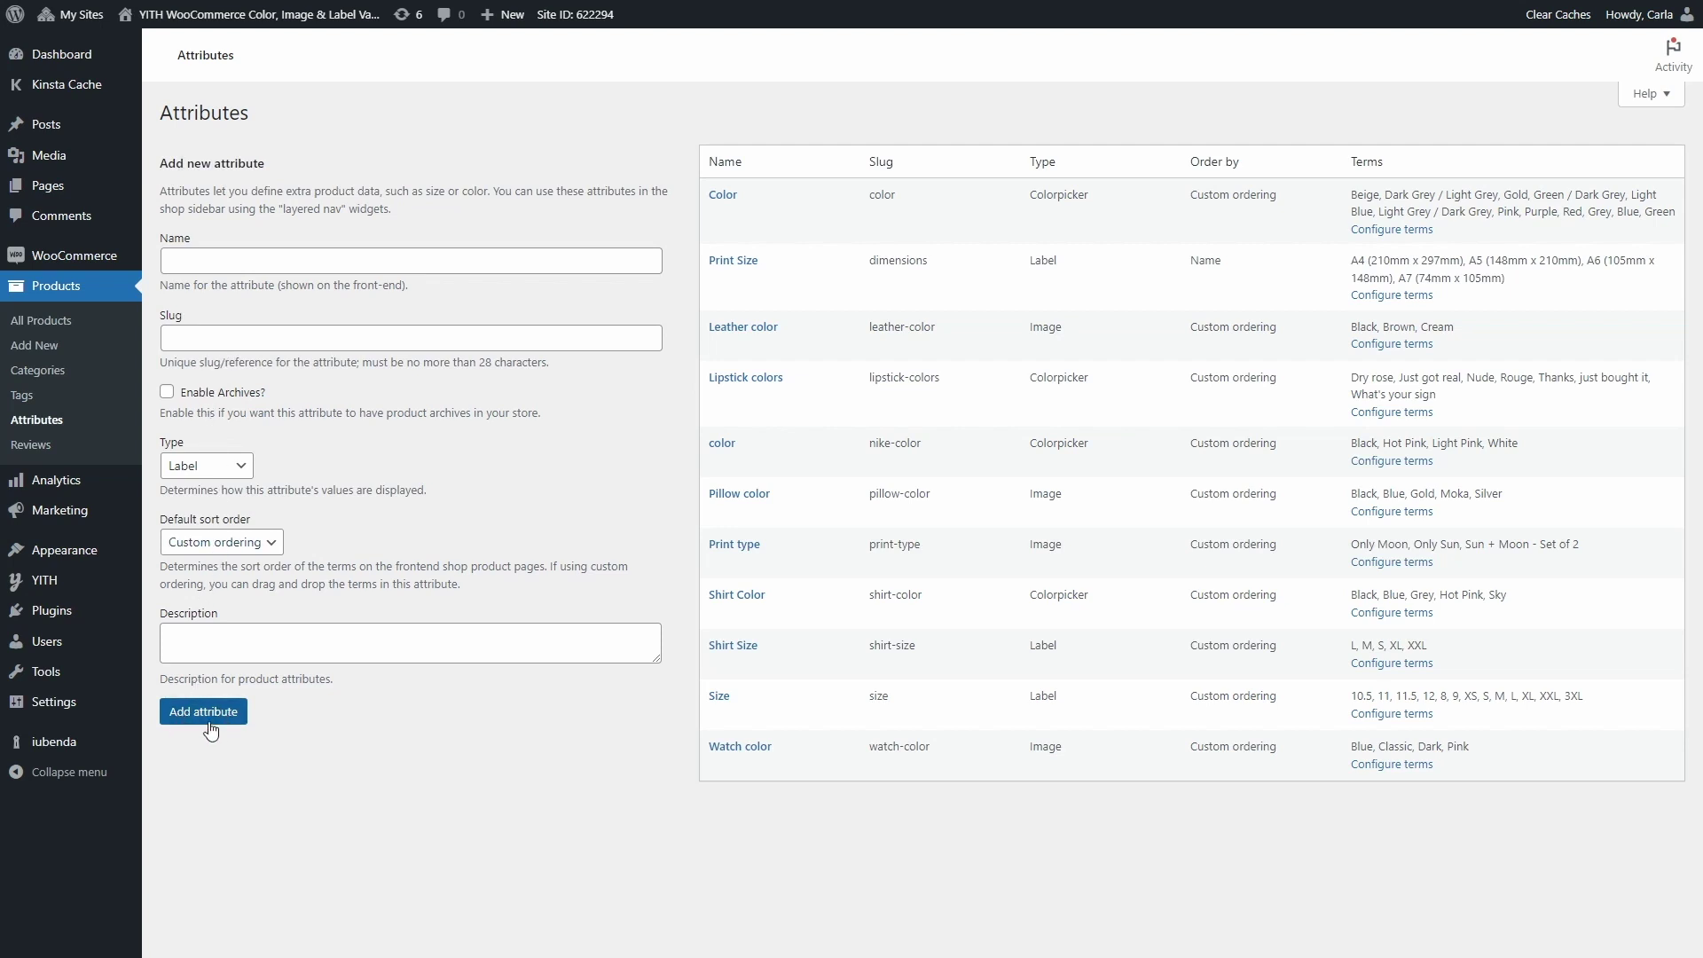
- In the terms of the Color attribute, name a new color "Red / Pink" and set its swatch type to Bicolor
mouse_move(777, 755)
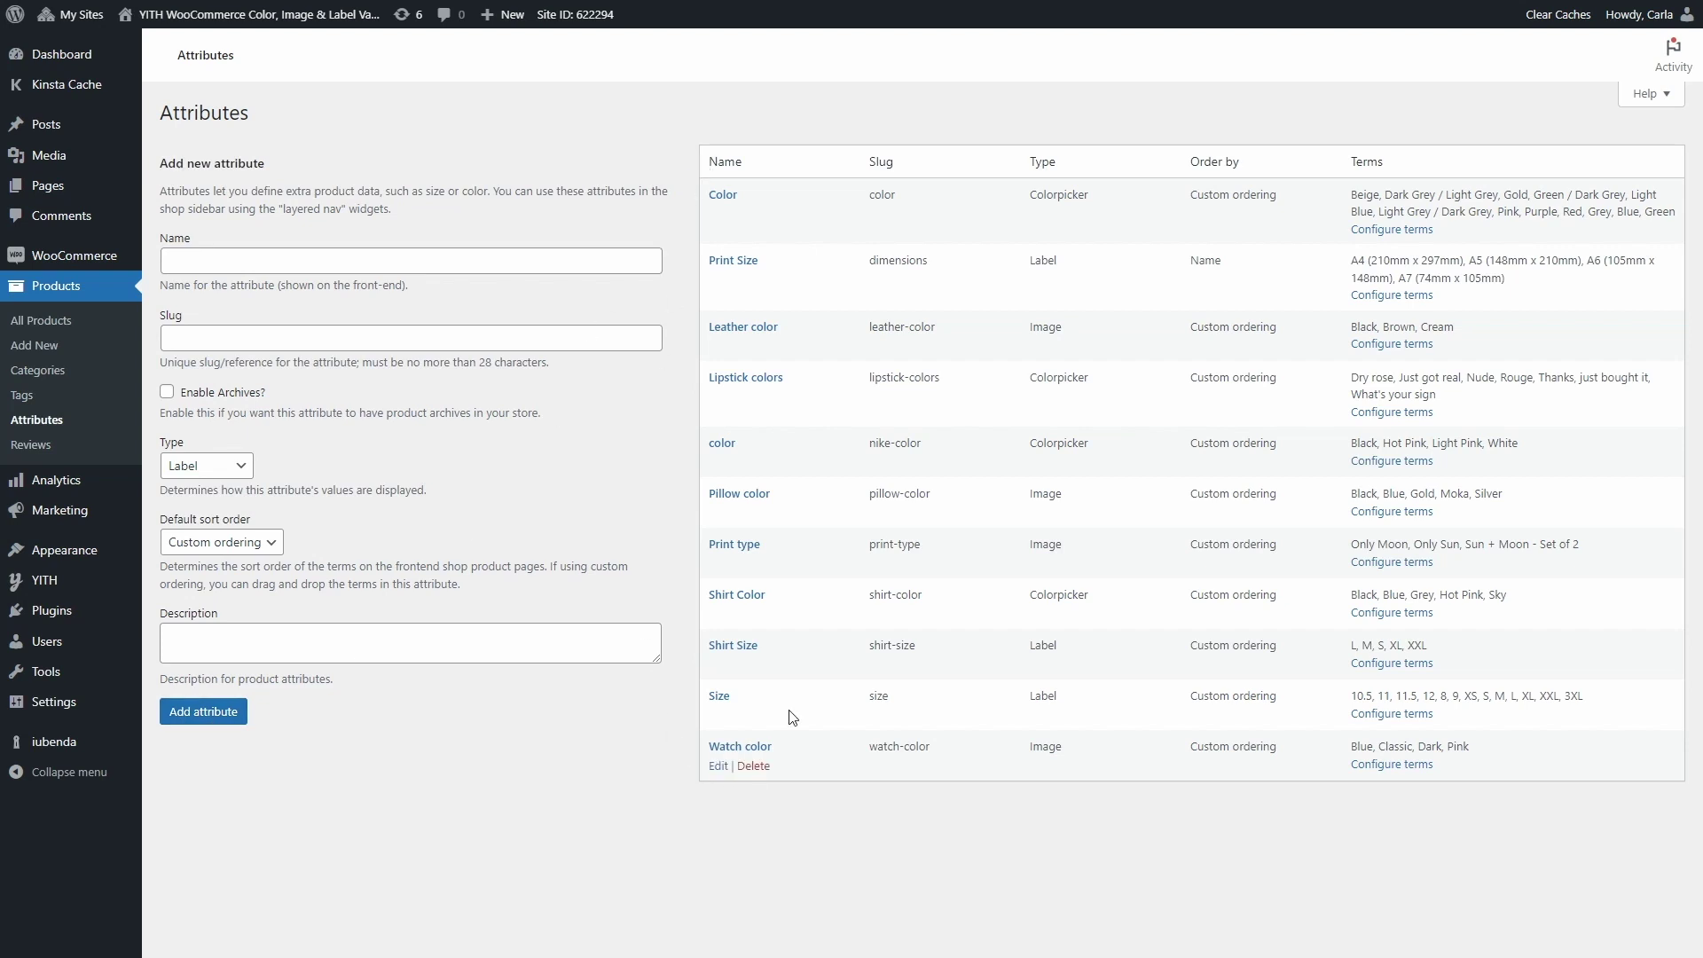
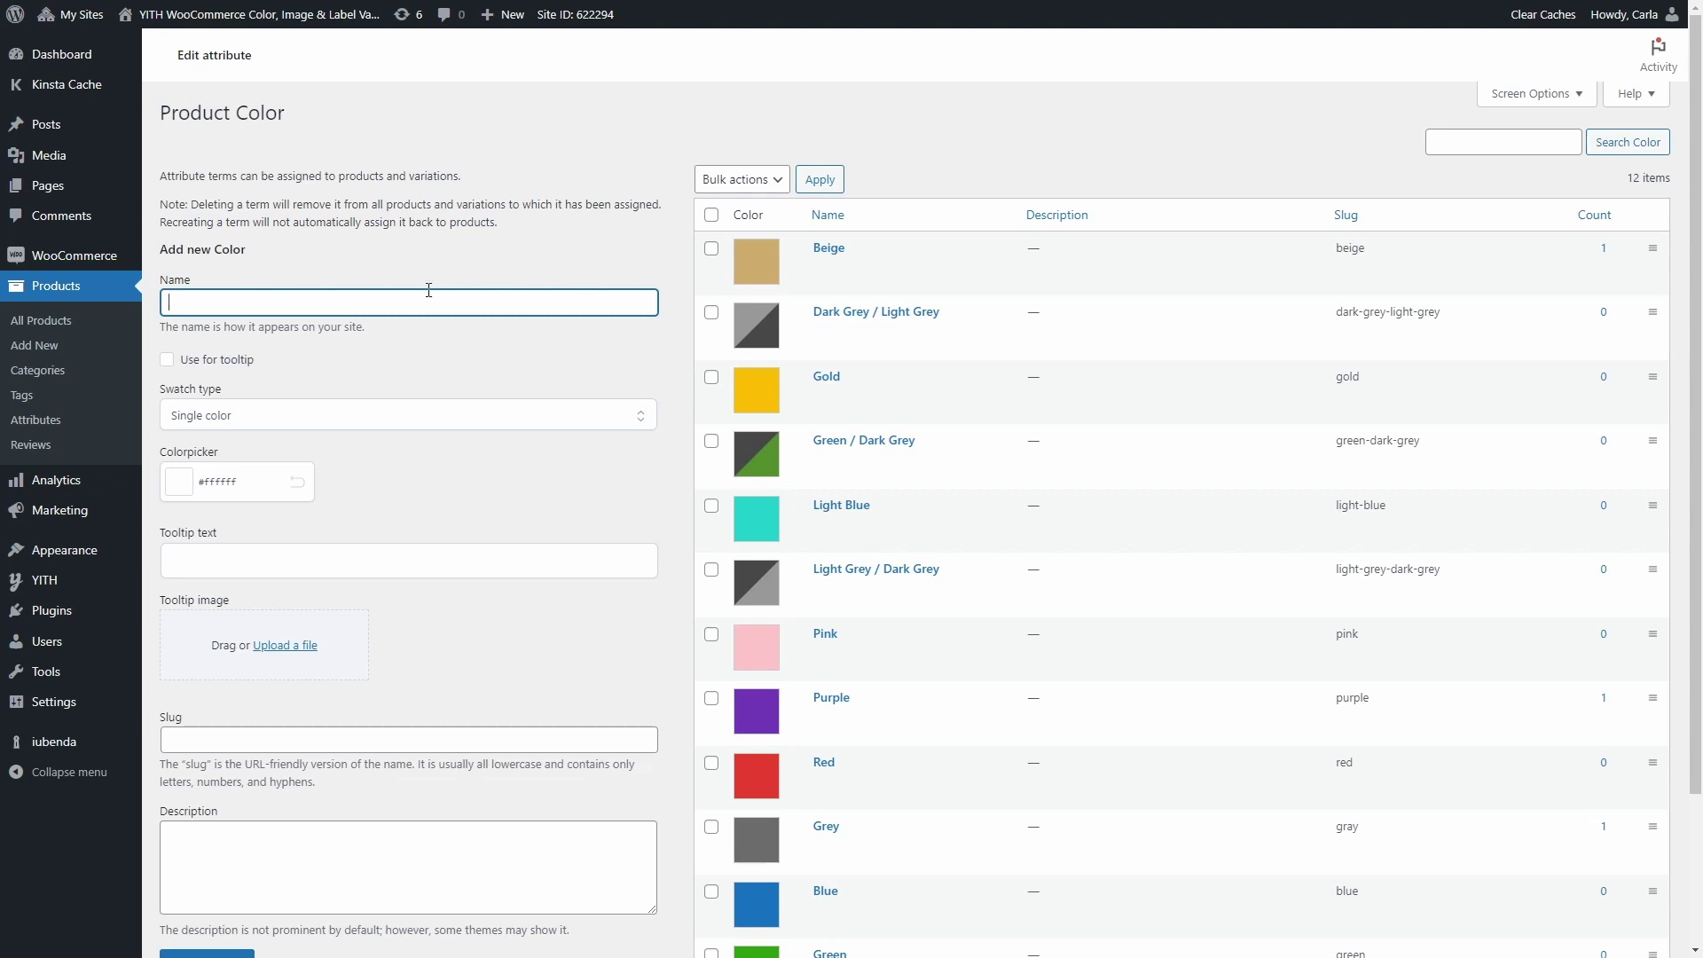
type("Red / Pink")
left_click(354, 413)
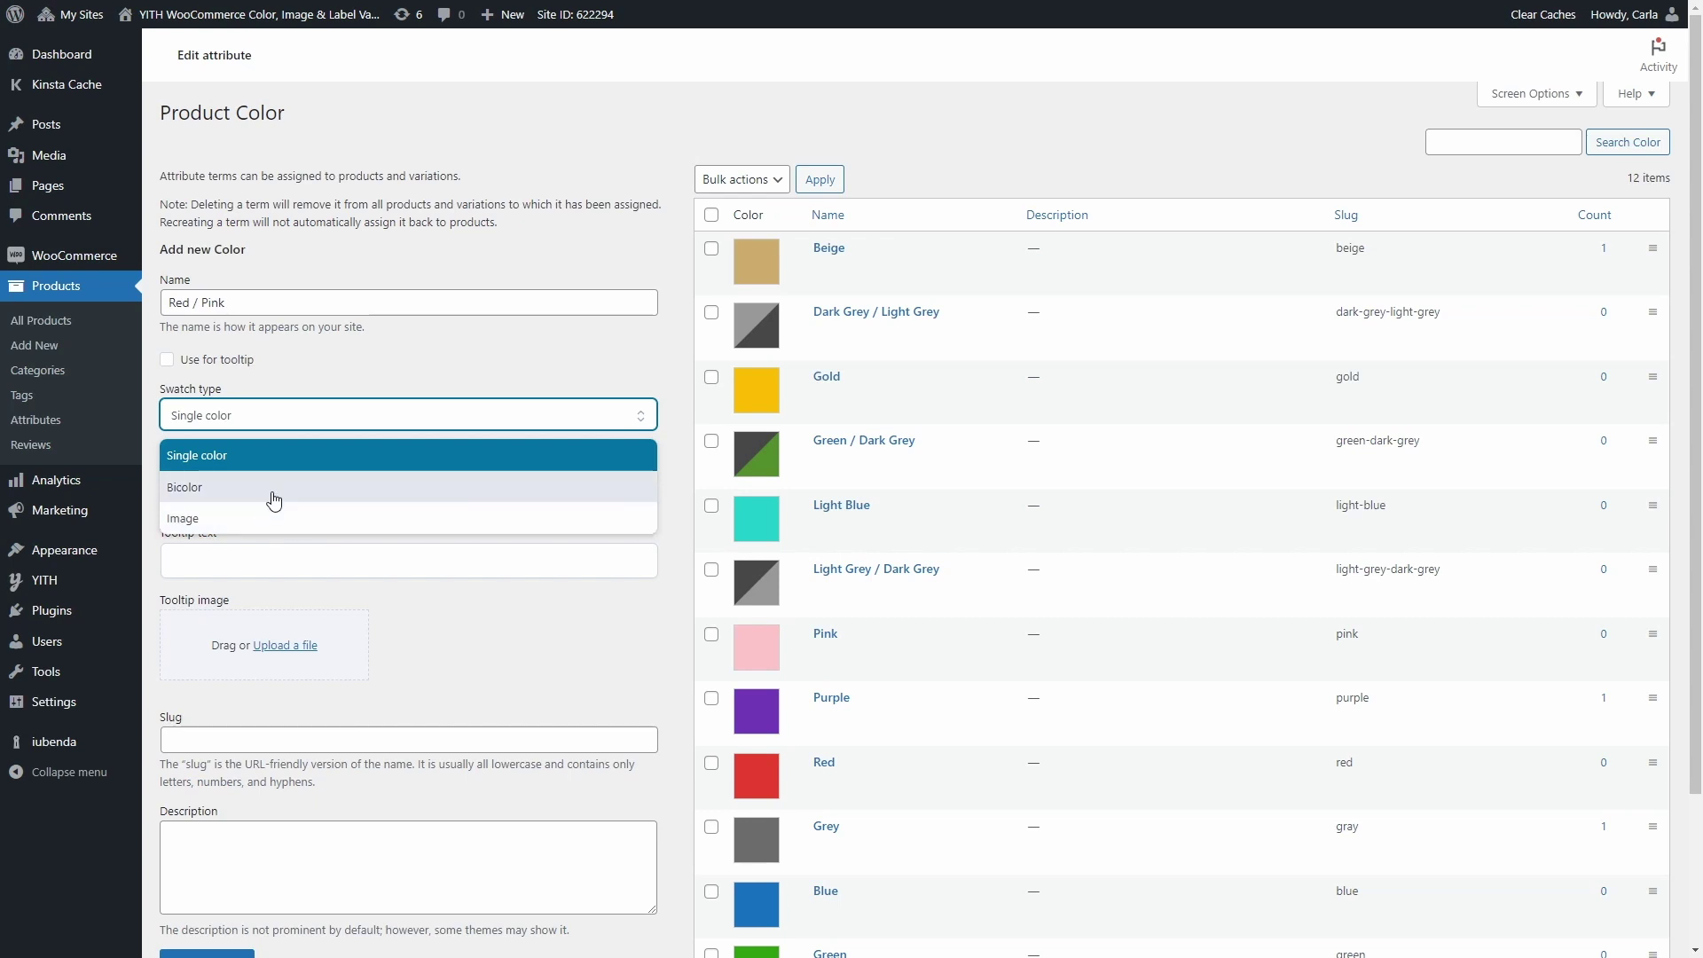
left_click(274, 490)
- Set the two swatch colors of the new Red / Pink term to red #d92020 and pink #f3b9e0
left_click(187, 491)
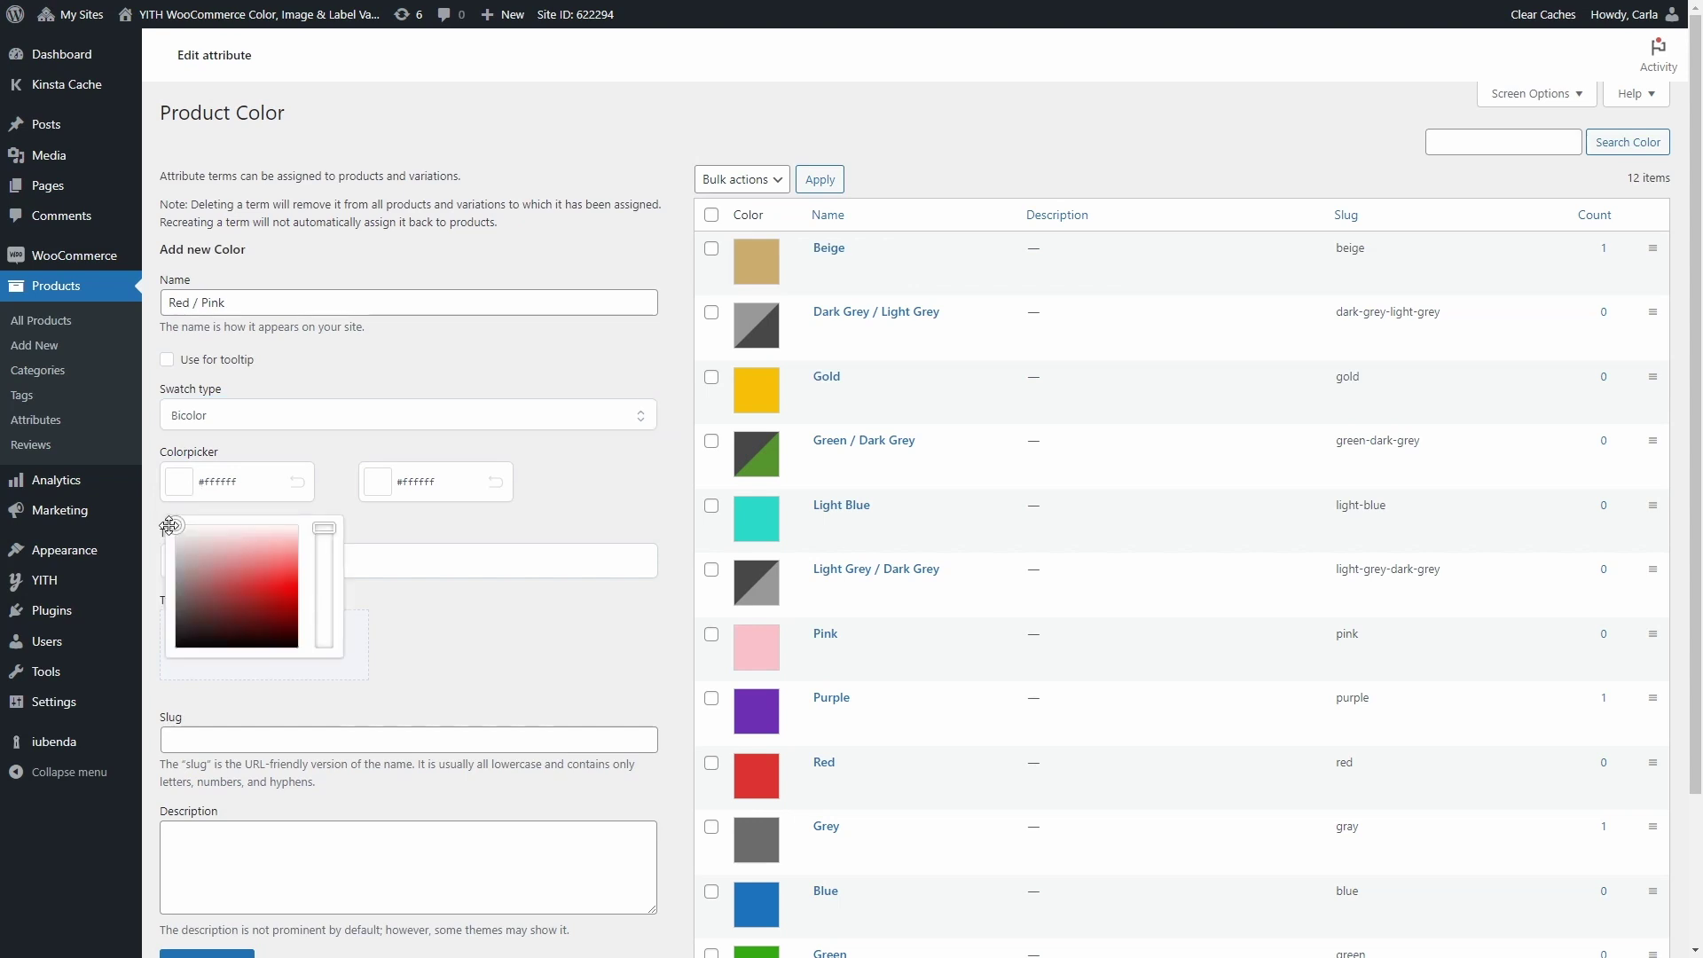
left_click(266, 577)
left_click(378, 482)
left_click(460, 596)
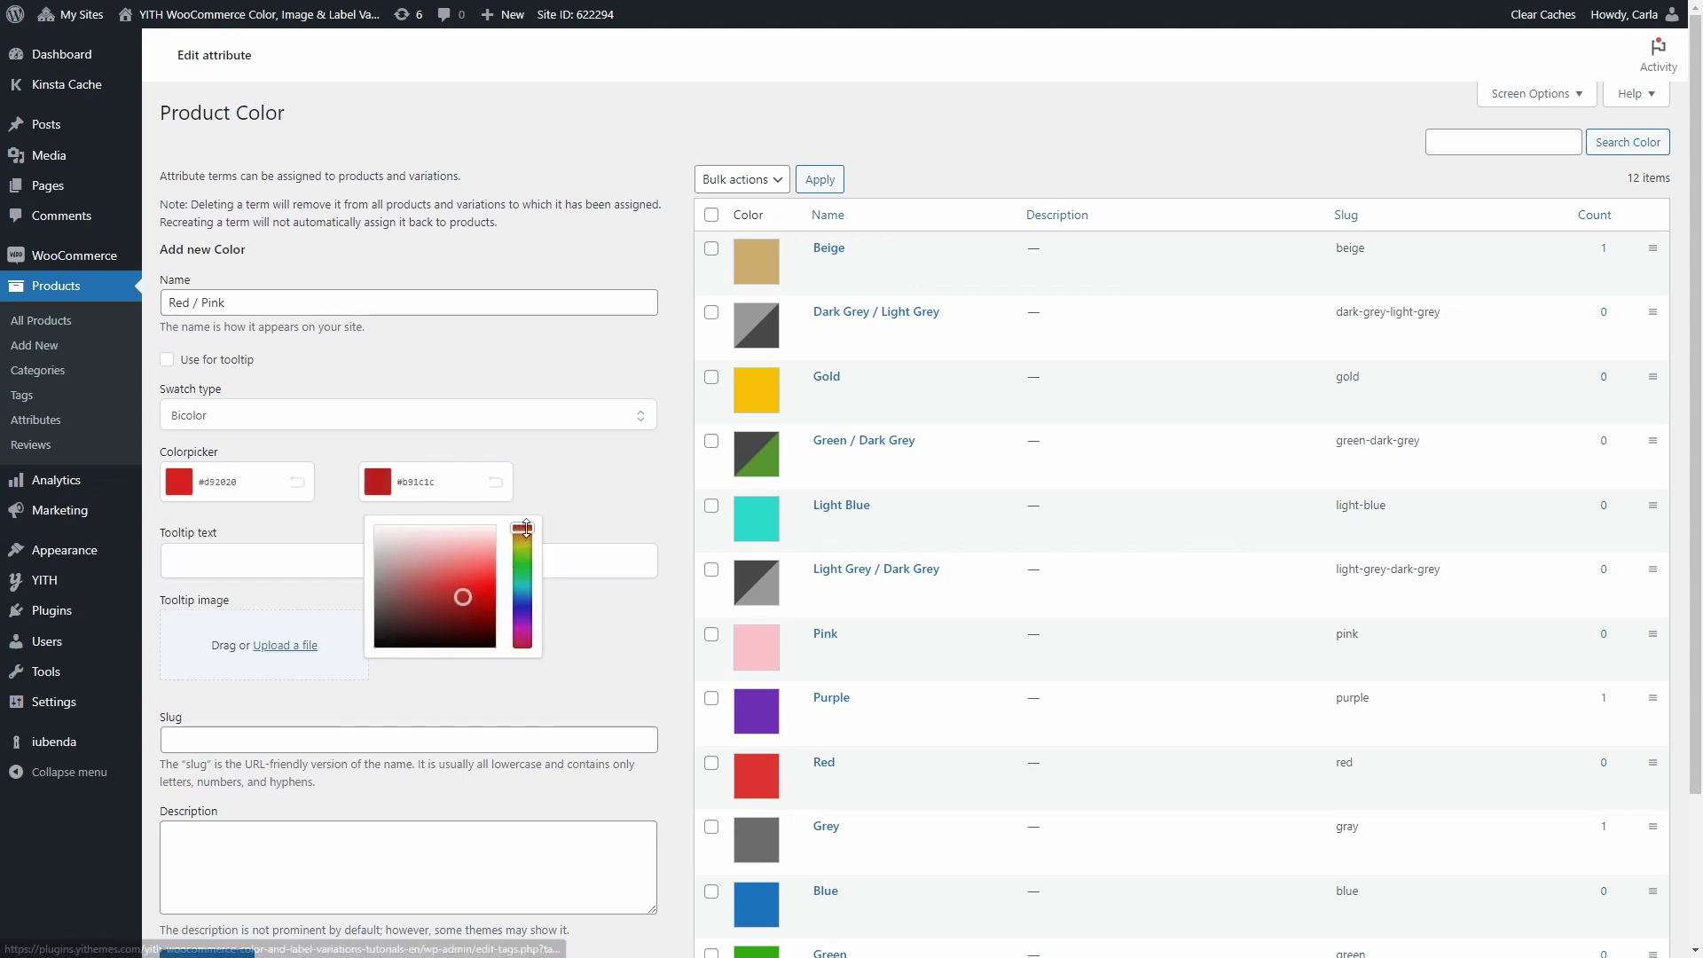
left_click(523, 630)
left_click(478, 540)
left_click(467, 544)
left_click(555, 499)
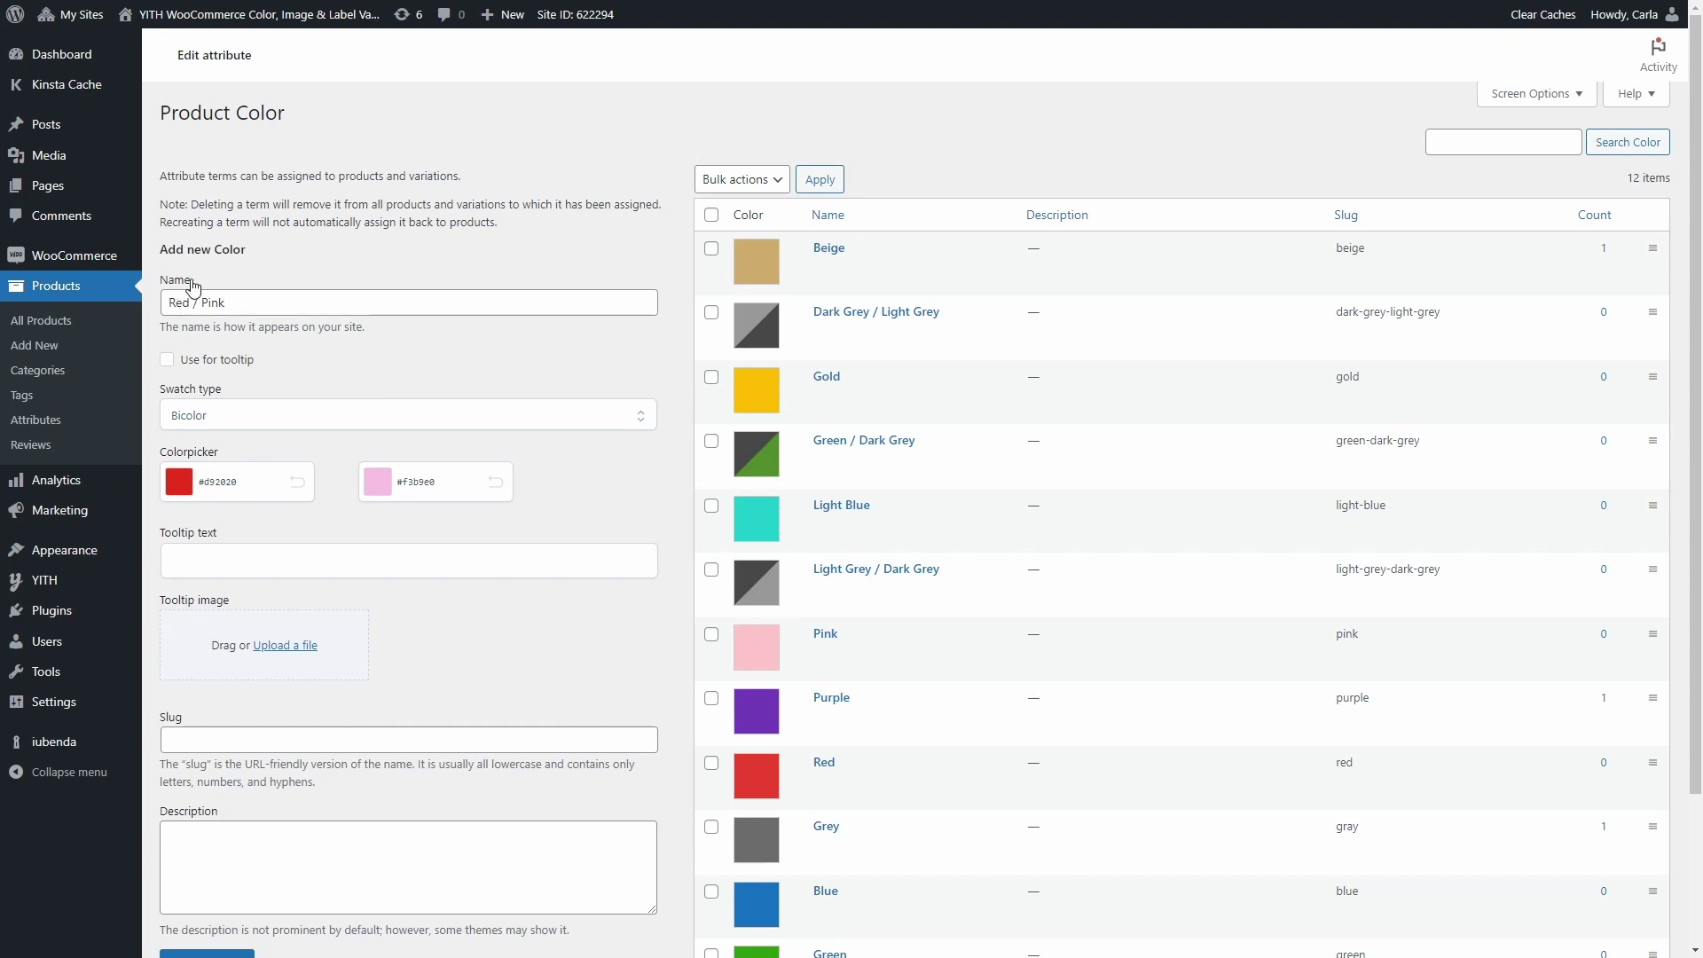
- Add the Red / Pink color with its name used for the tooltip, and return to the product attributes list
left_click(167, 360)
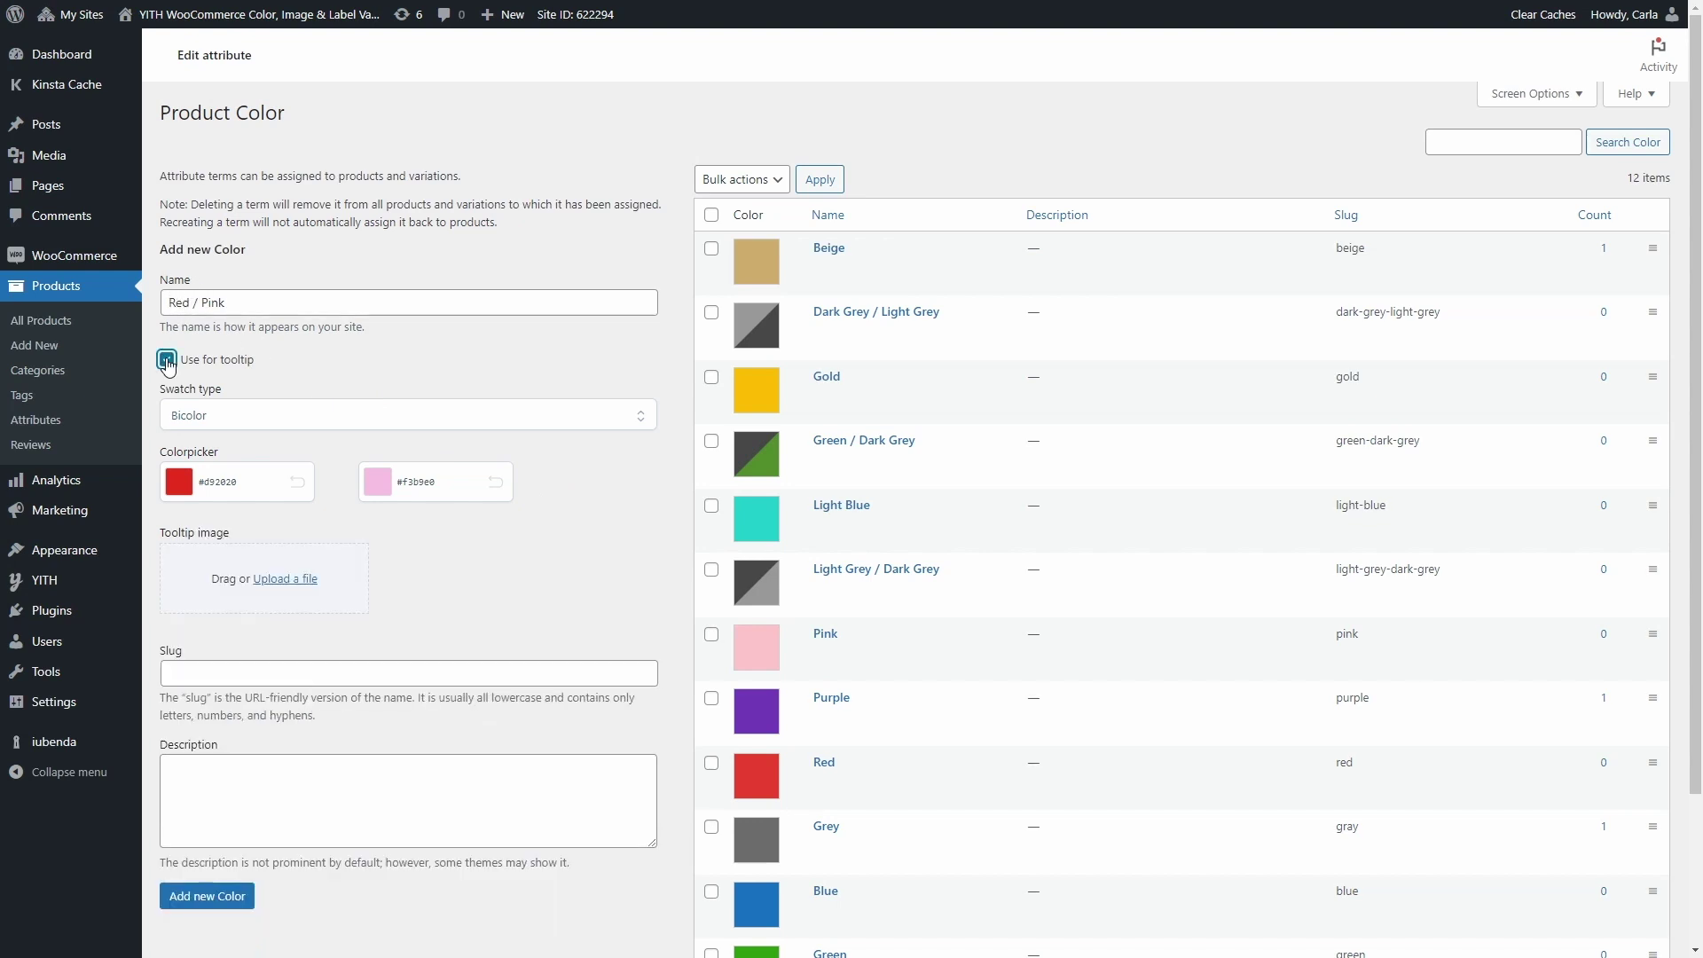
left_click(167, 360)
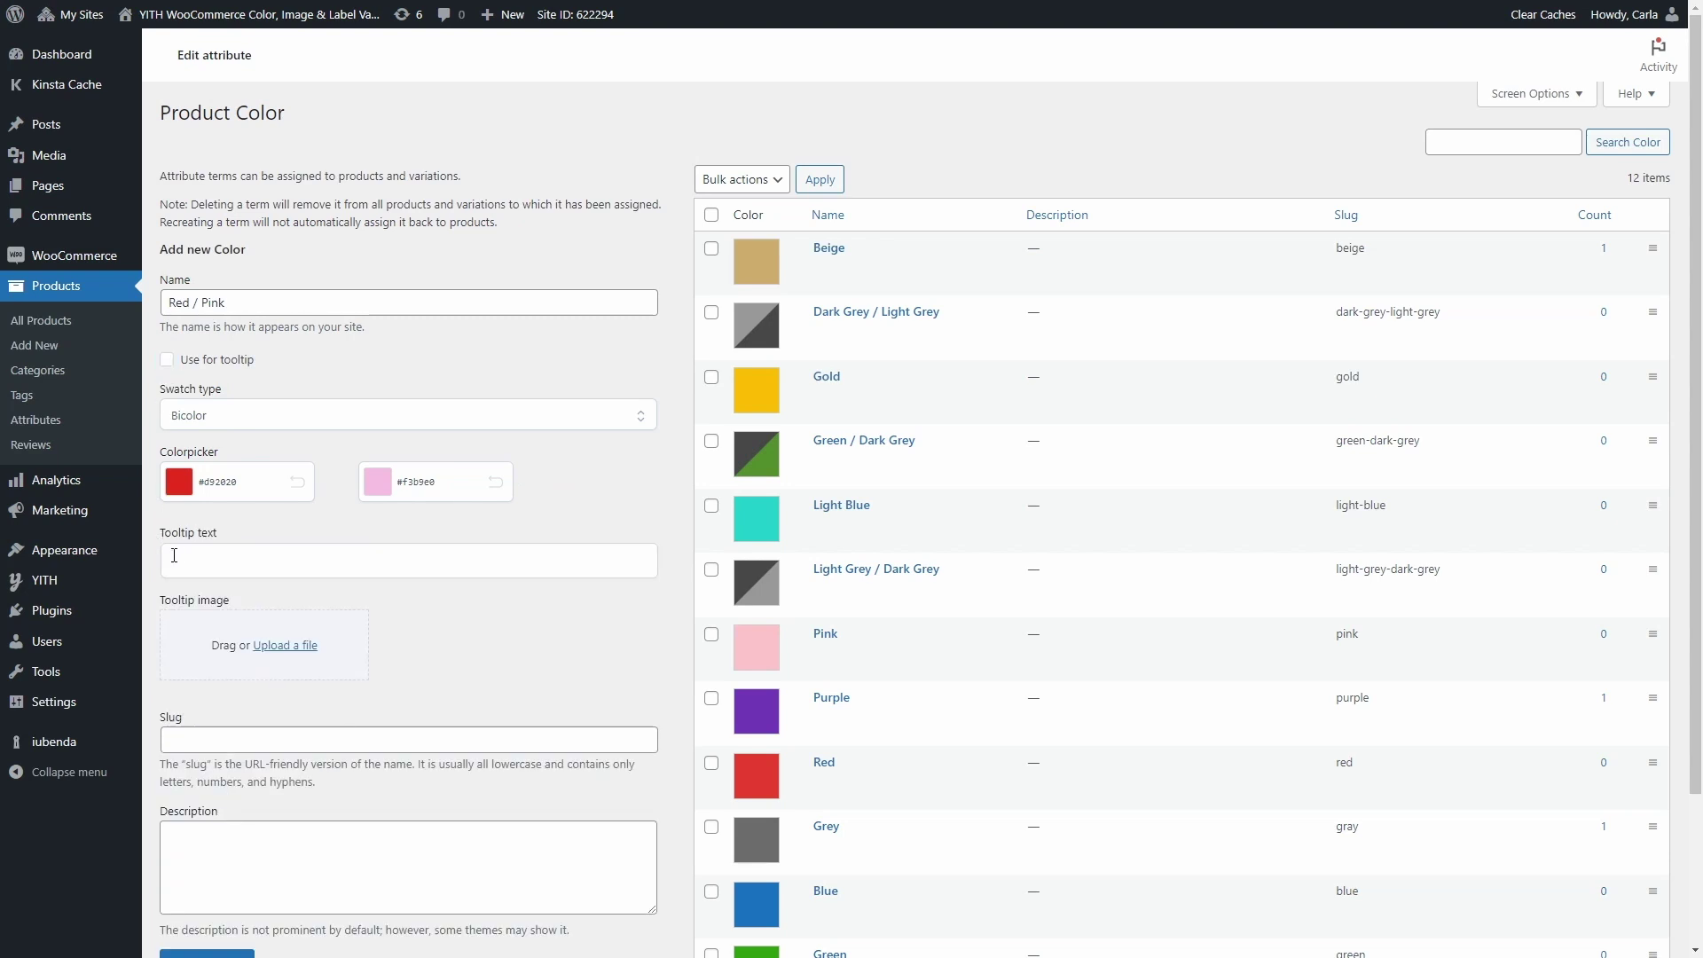
left_click(168, 361)
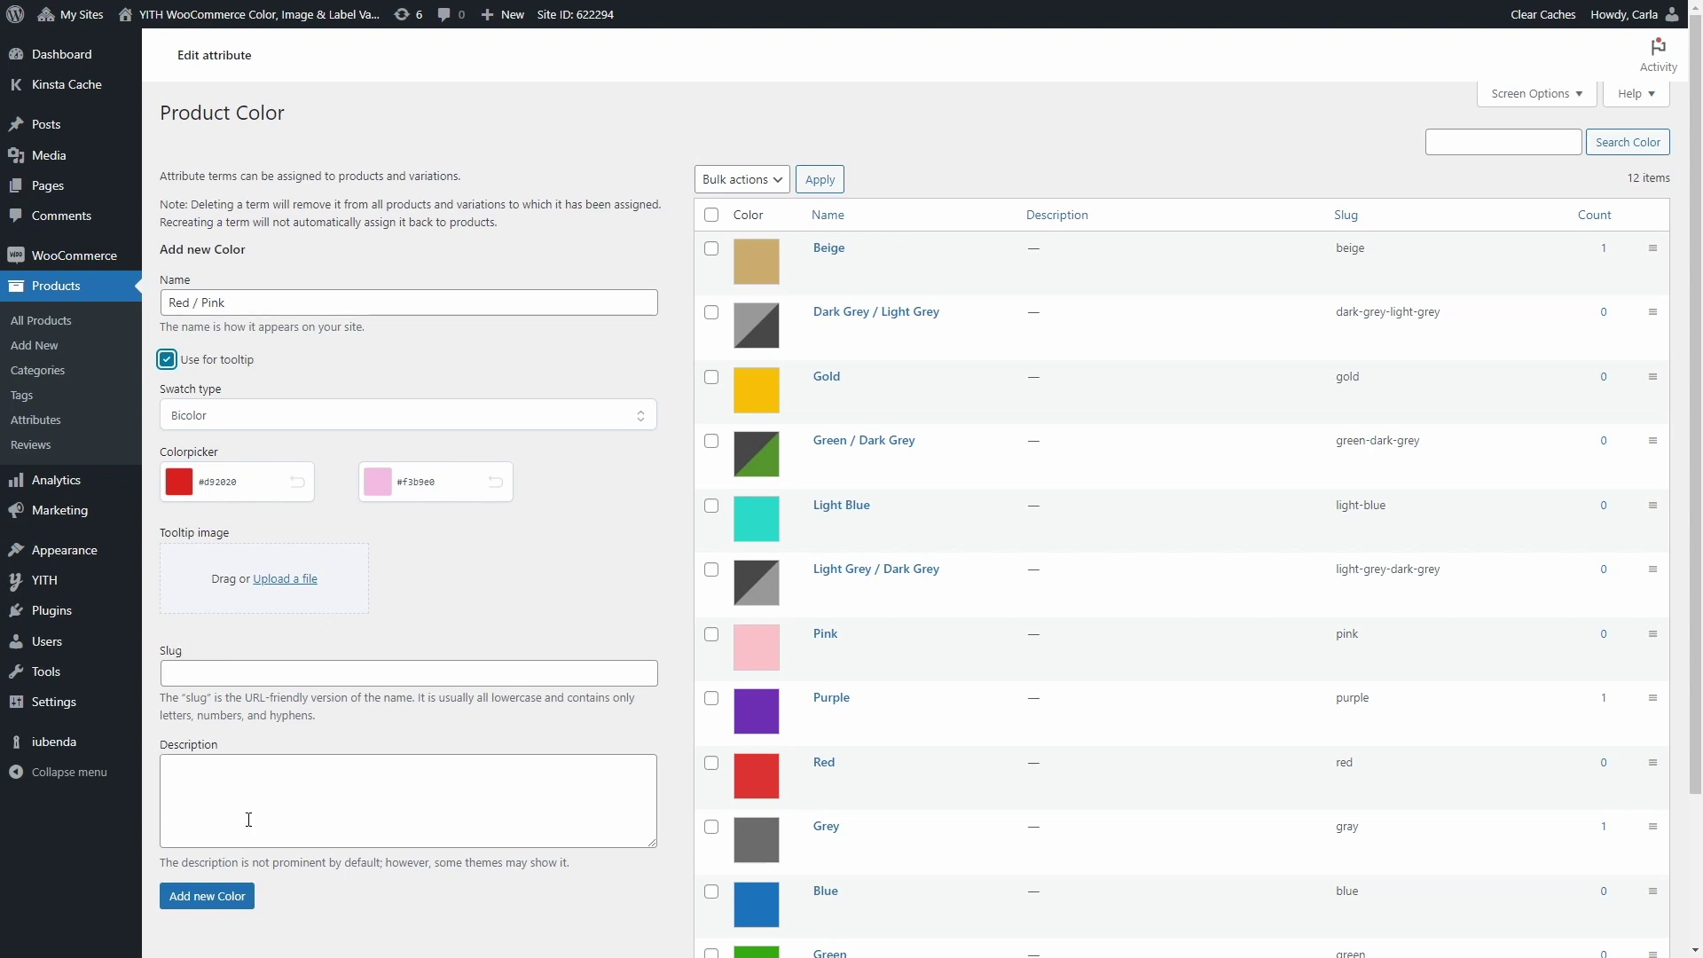
left_click(208, 897)
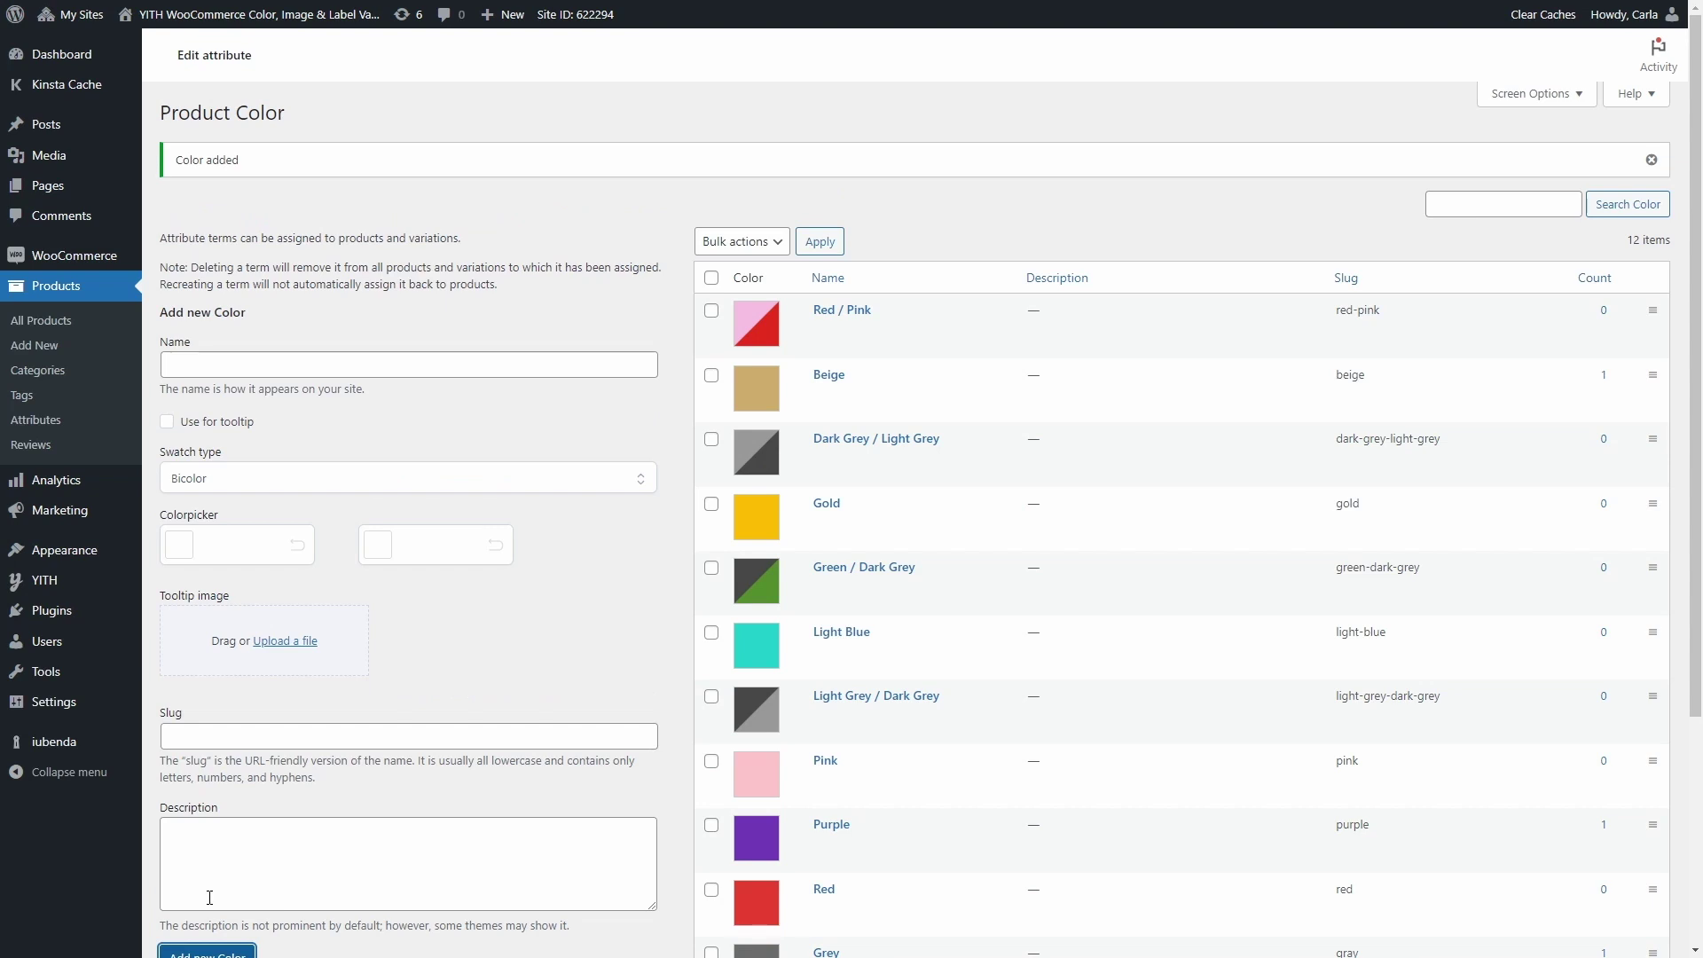
mouse_move(761, 318)
left_click(106, 427)
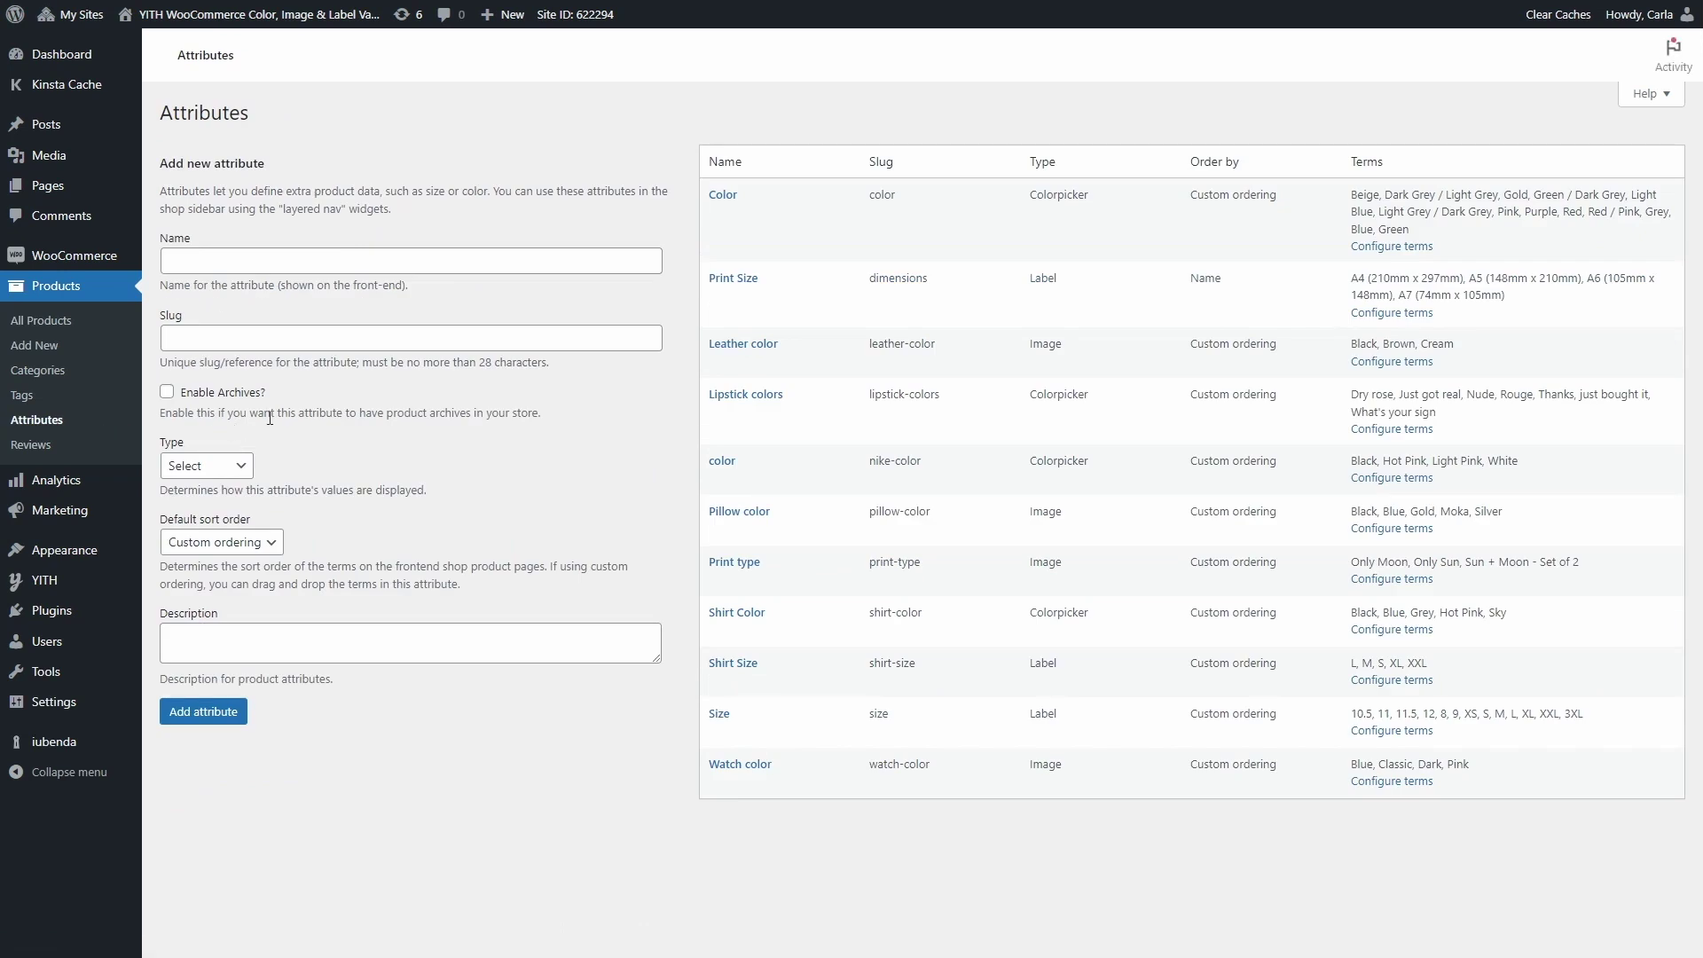
- In the Leather color attribute's terms, open the Black term for editing and view its tooltip image options
mouse_move(697, 311)
left_click(1383, 363)
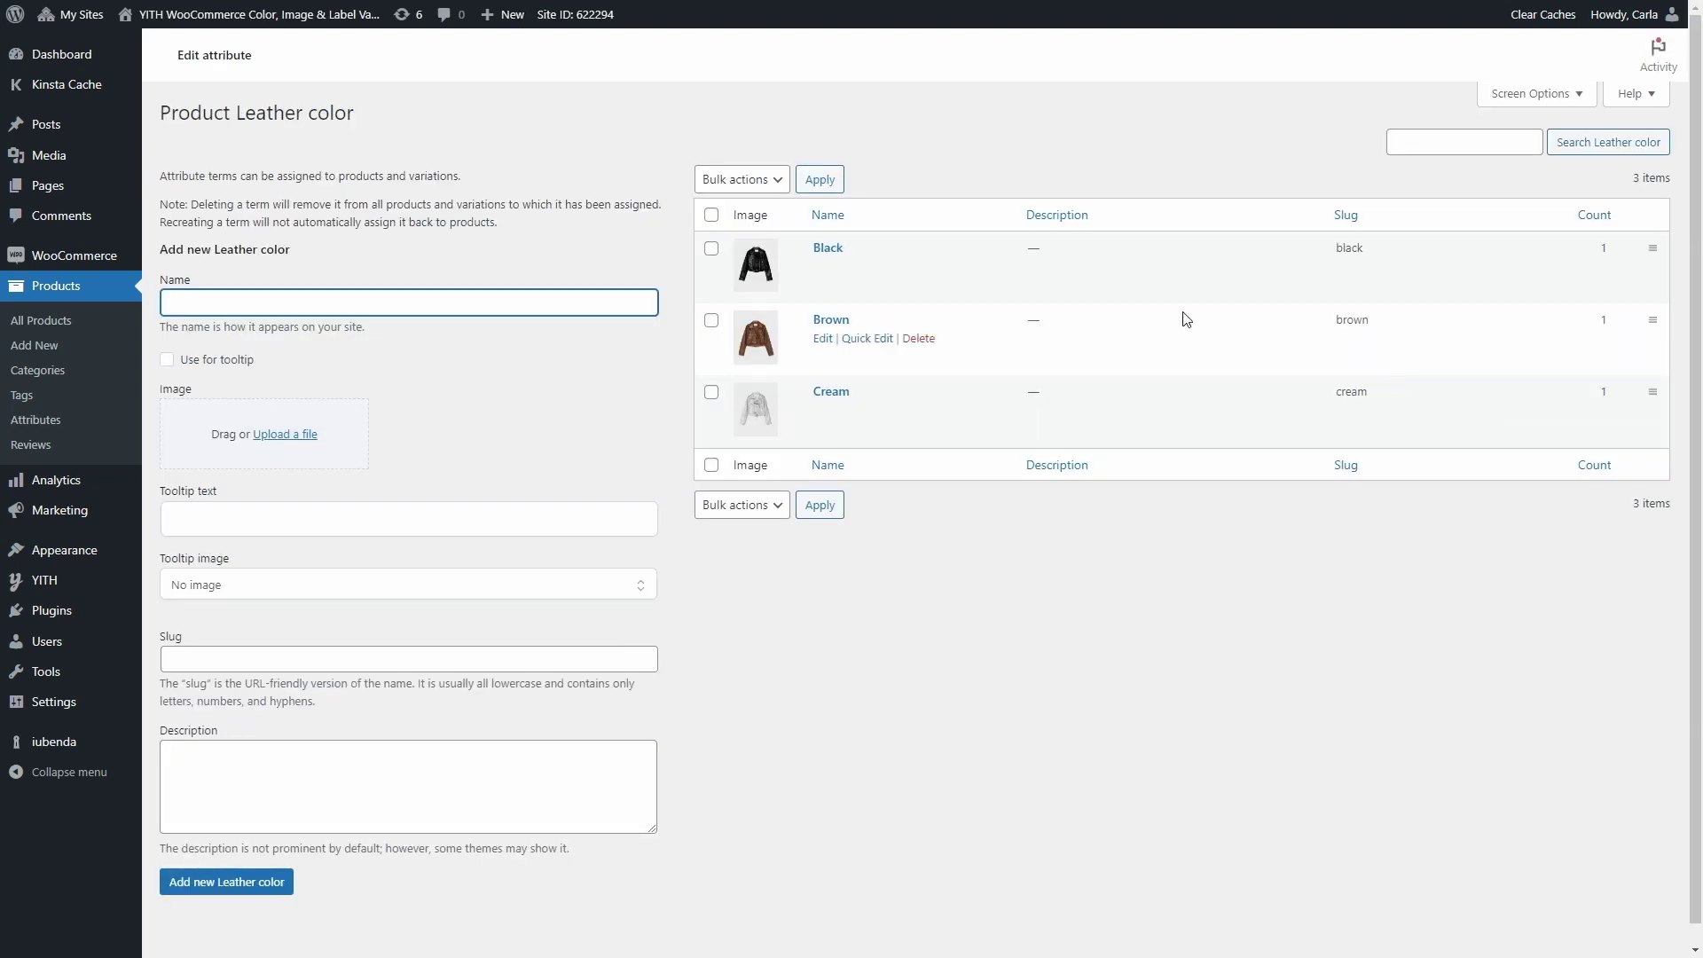
mouse_move(781, 395)
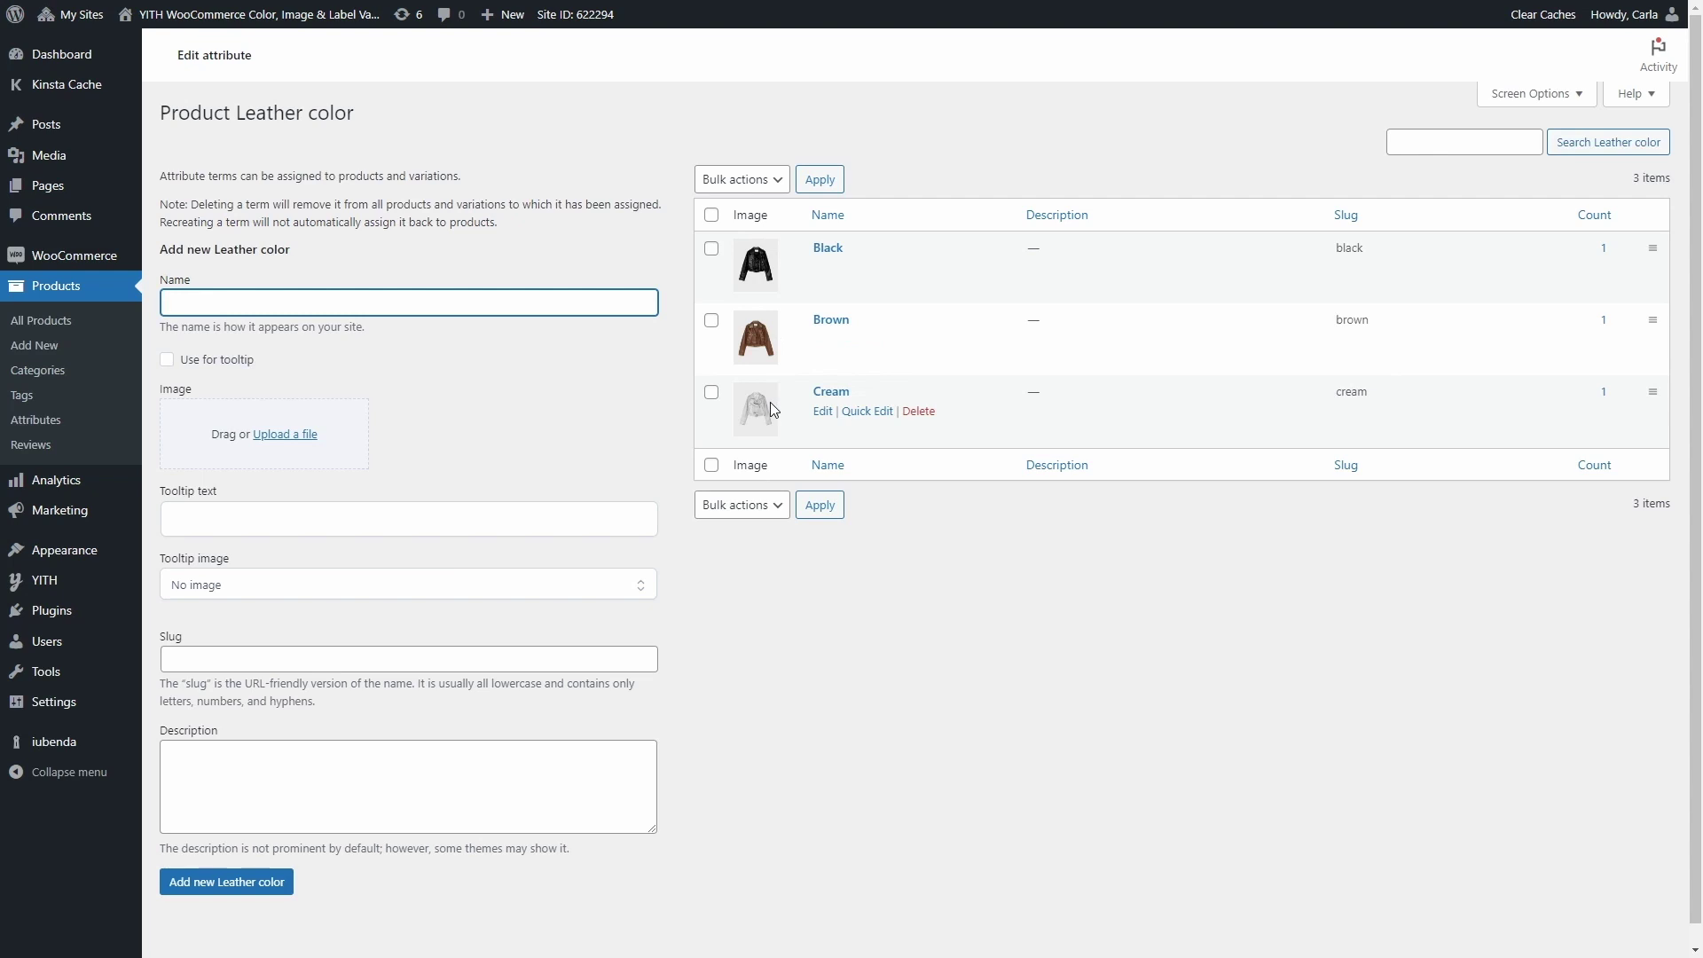
mouse_move(769, 265)
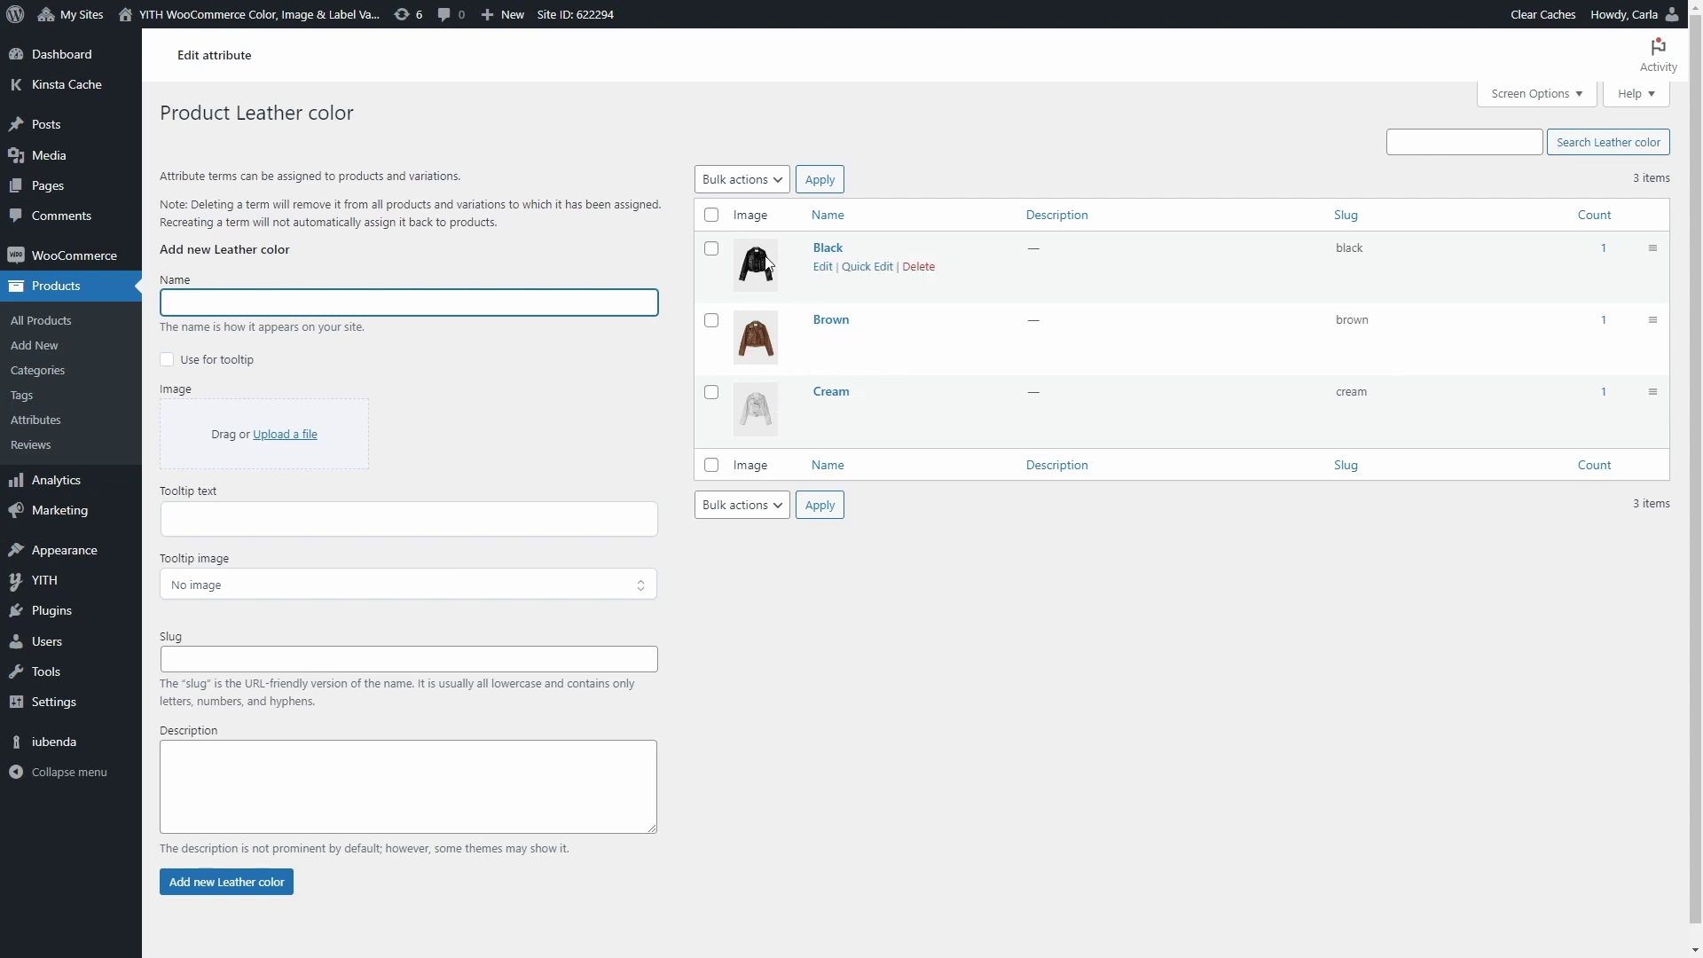
left_click(823, 267)
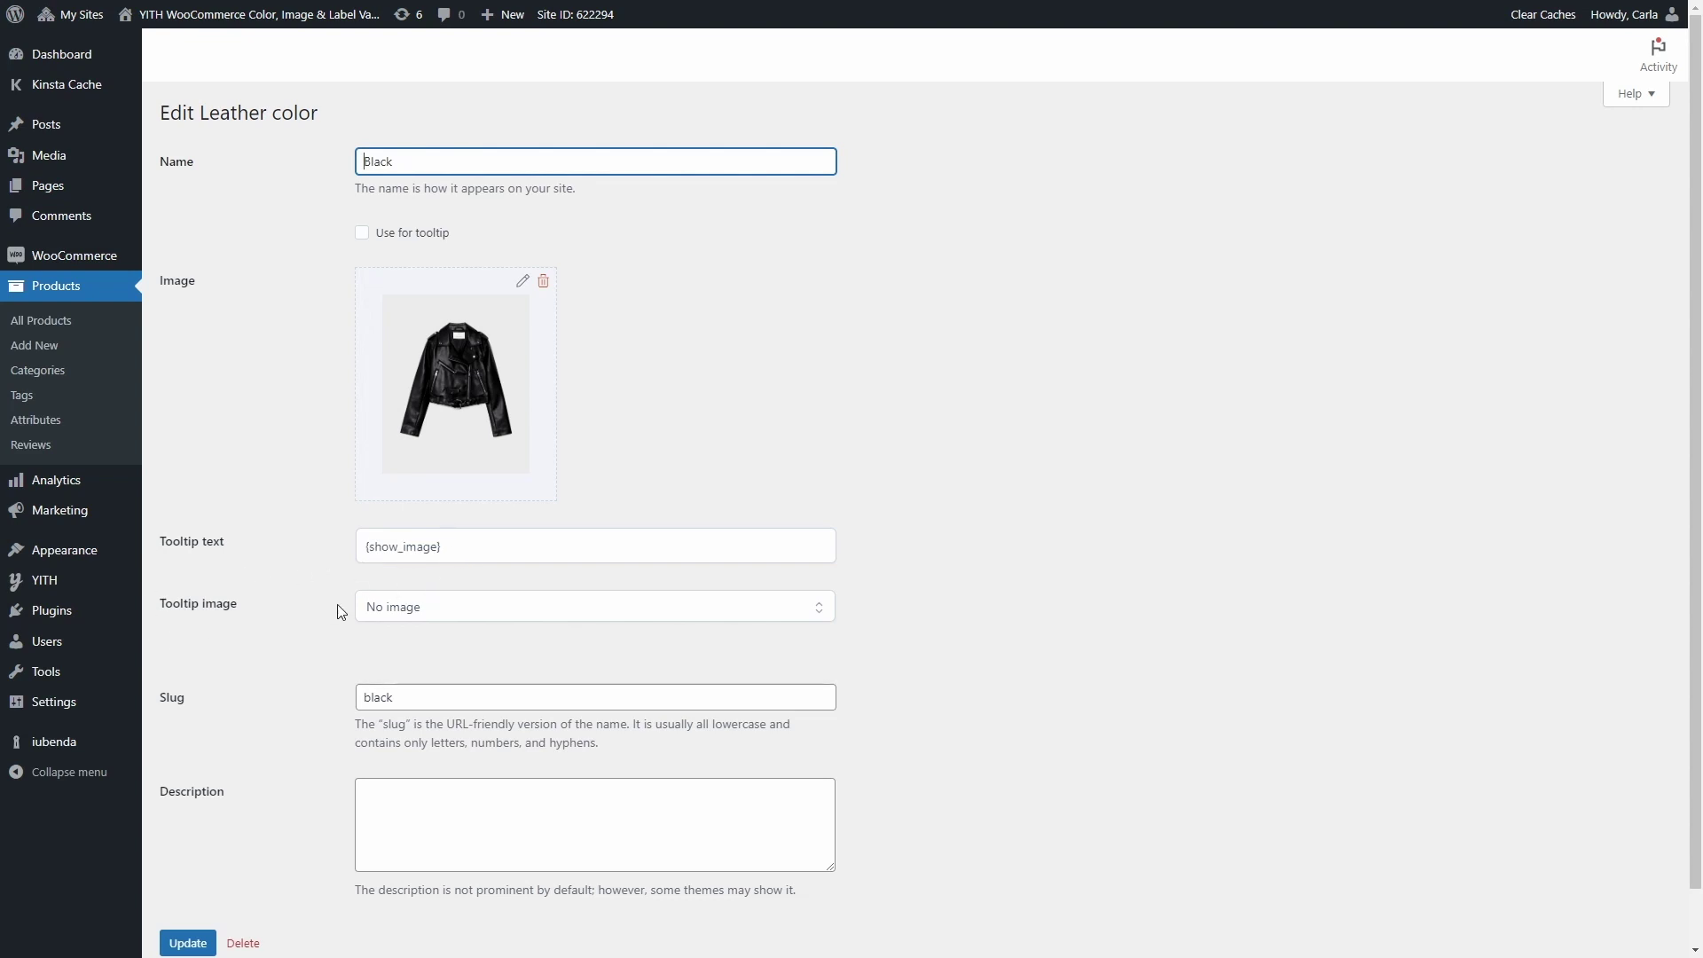
left_click(483, 620)
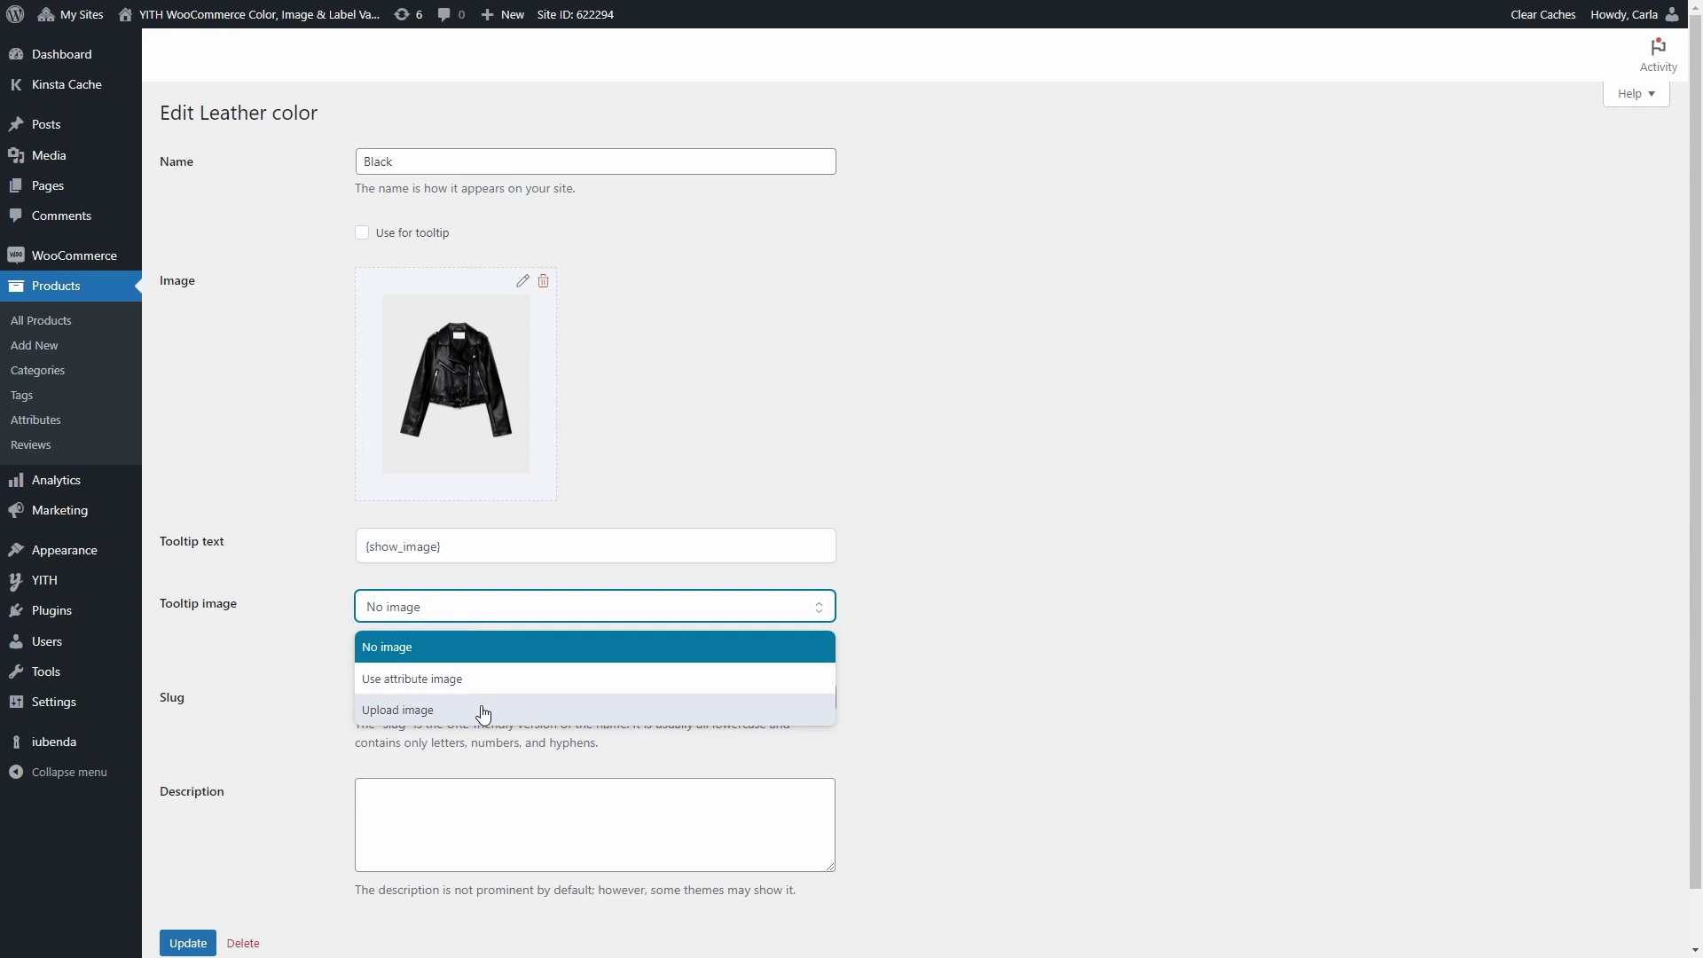
left_click(483, 587)
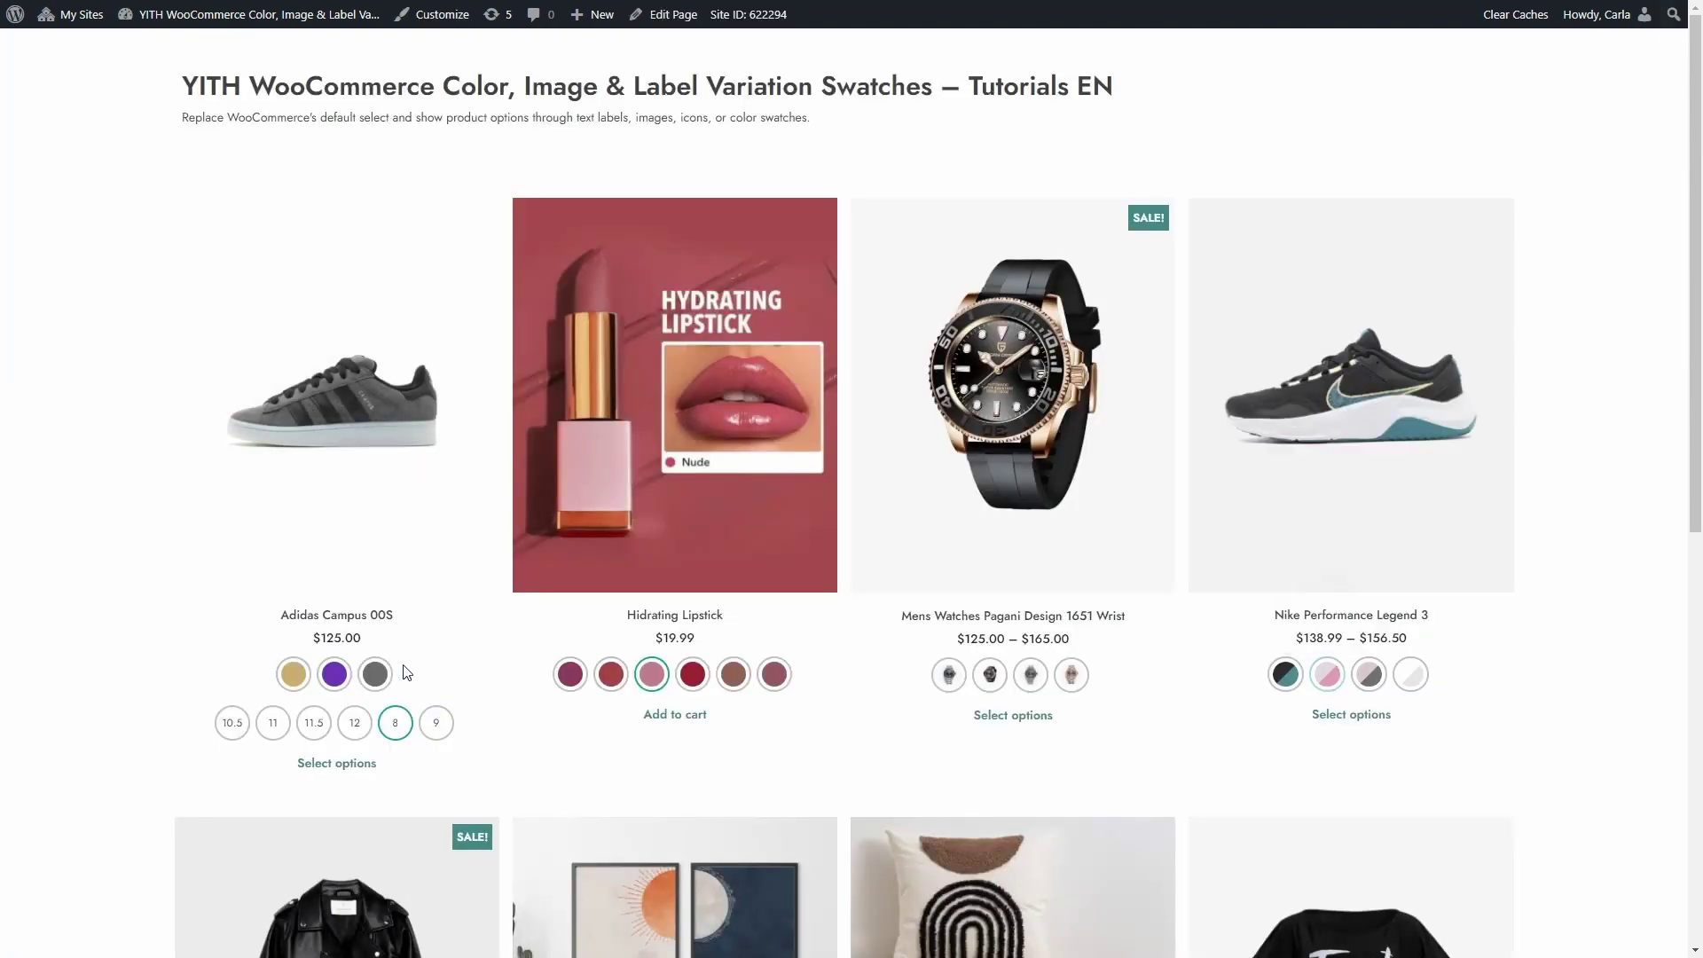
- Check the Black swatch's image tooltip for the Stradivari Leather Jacket on the shop page, and open its product page
scroll(403, 664, "down", 4)
scroll(403, 664, "down", 1)
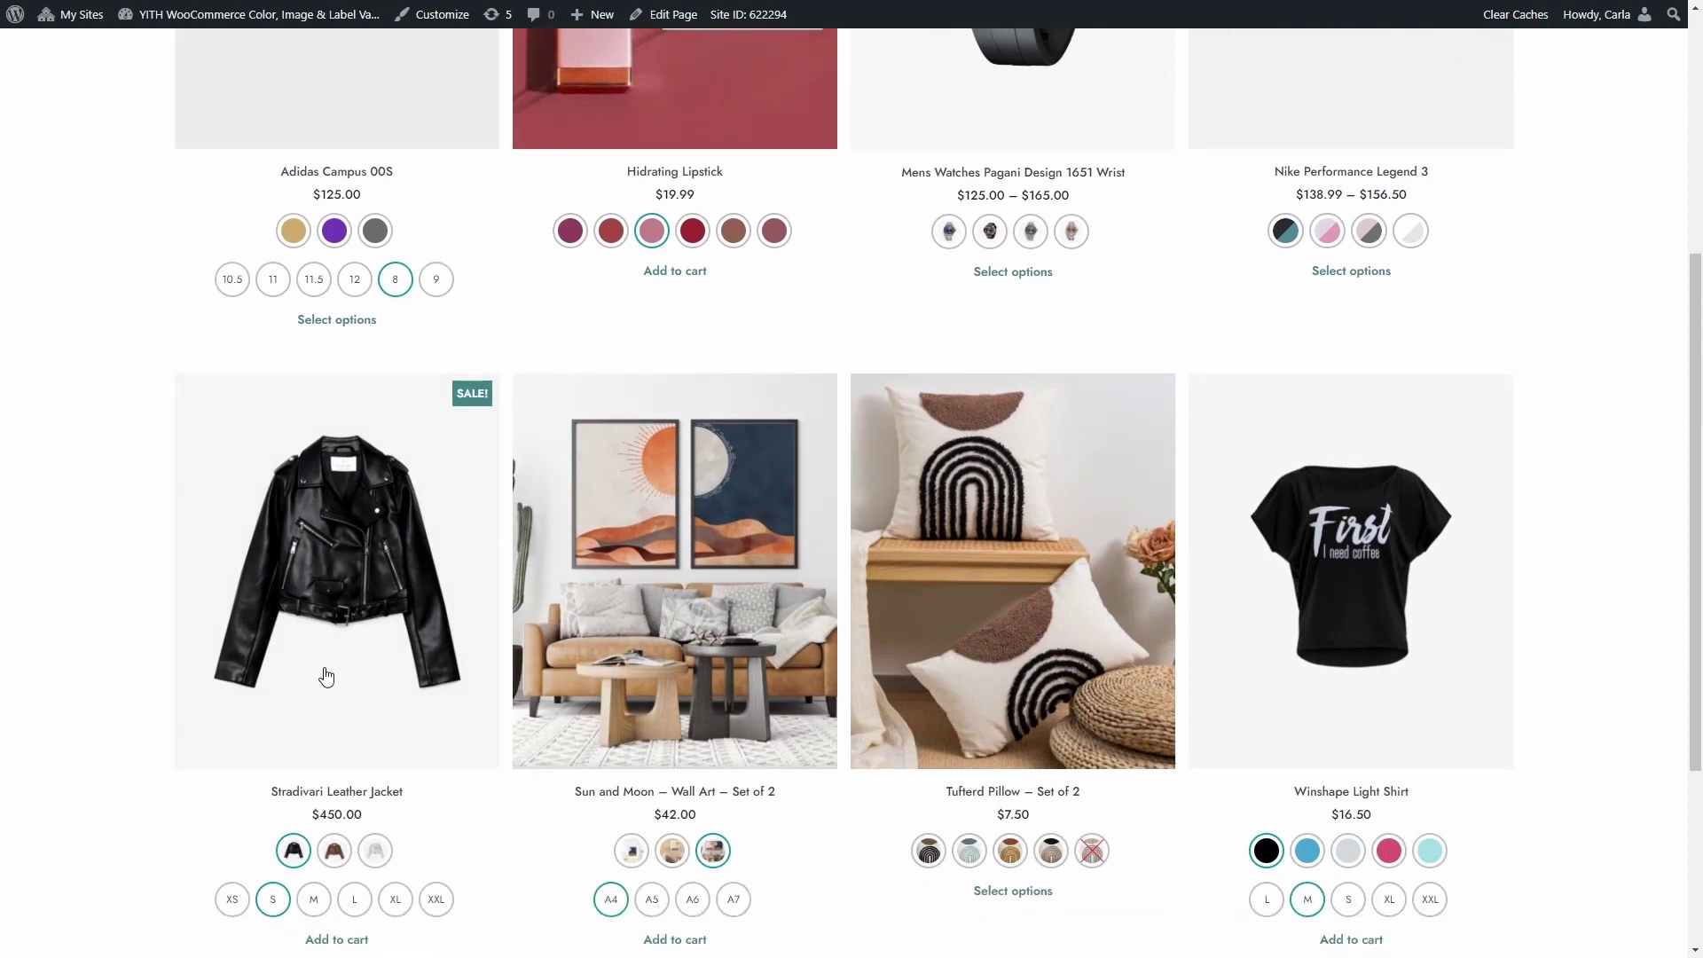
scroll(324, 677, "down", 1)
mouse_move(293, 763)
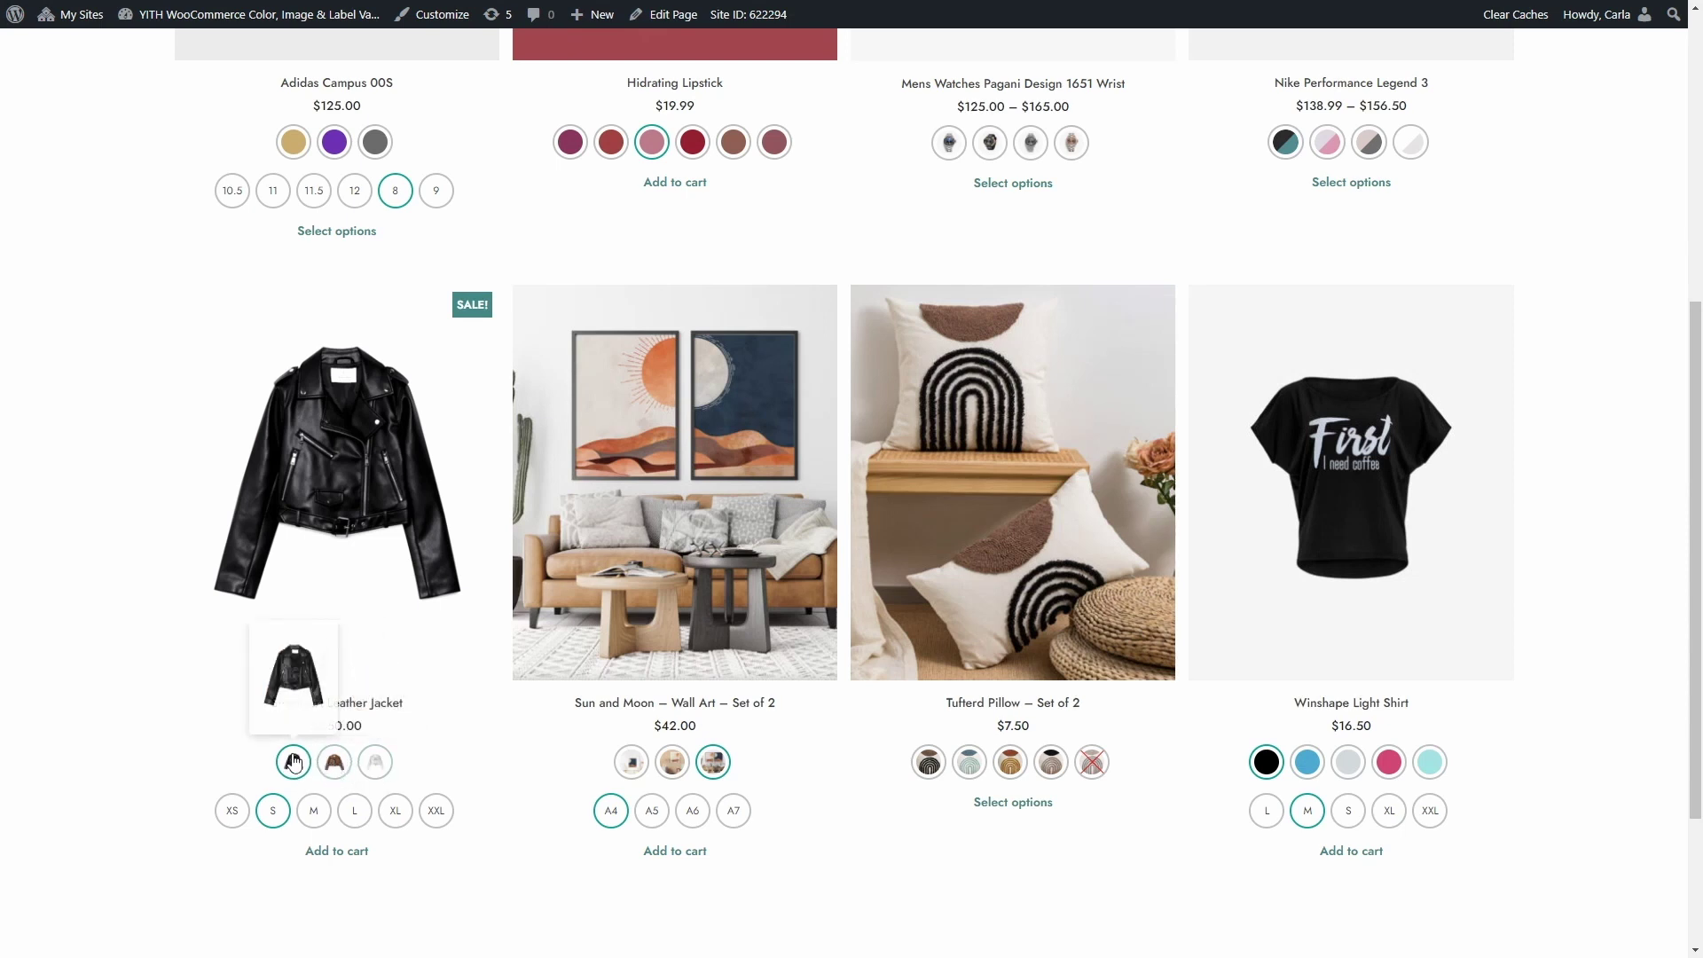
left_click(335, 495)
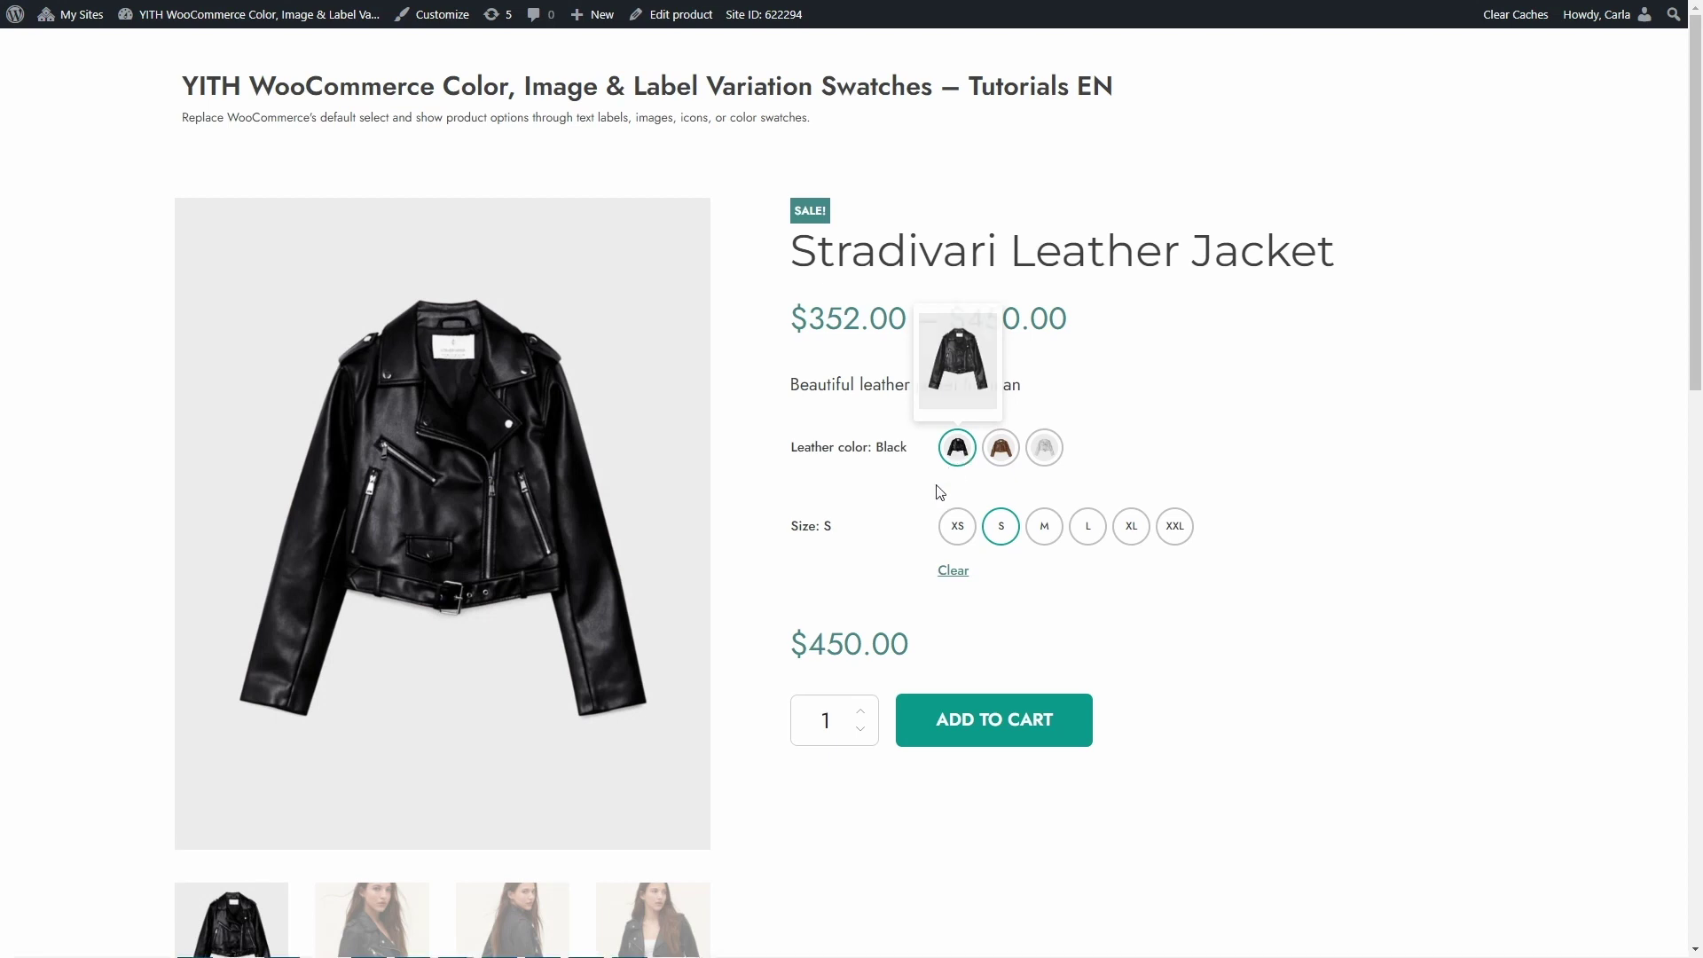
- Return to the shop page, open the Adidas Campus 00S product and start editing it
key("alt+Left")
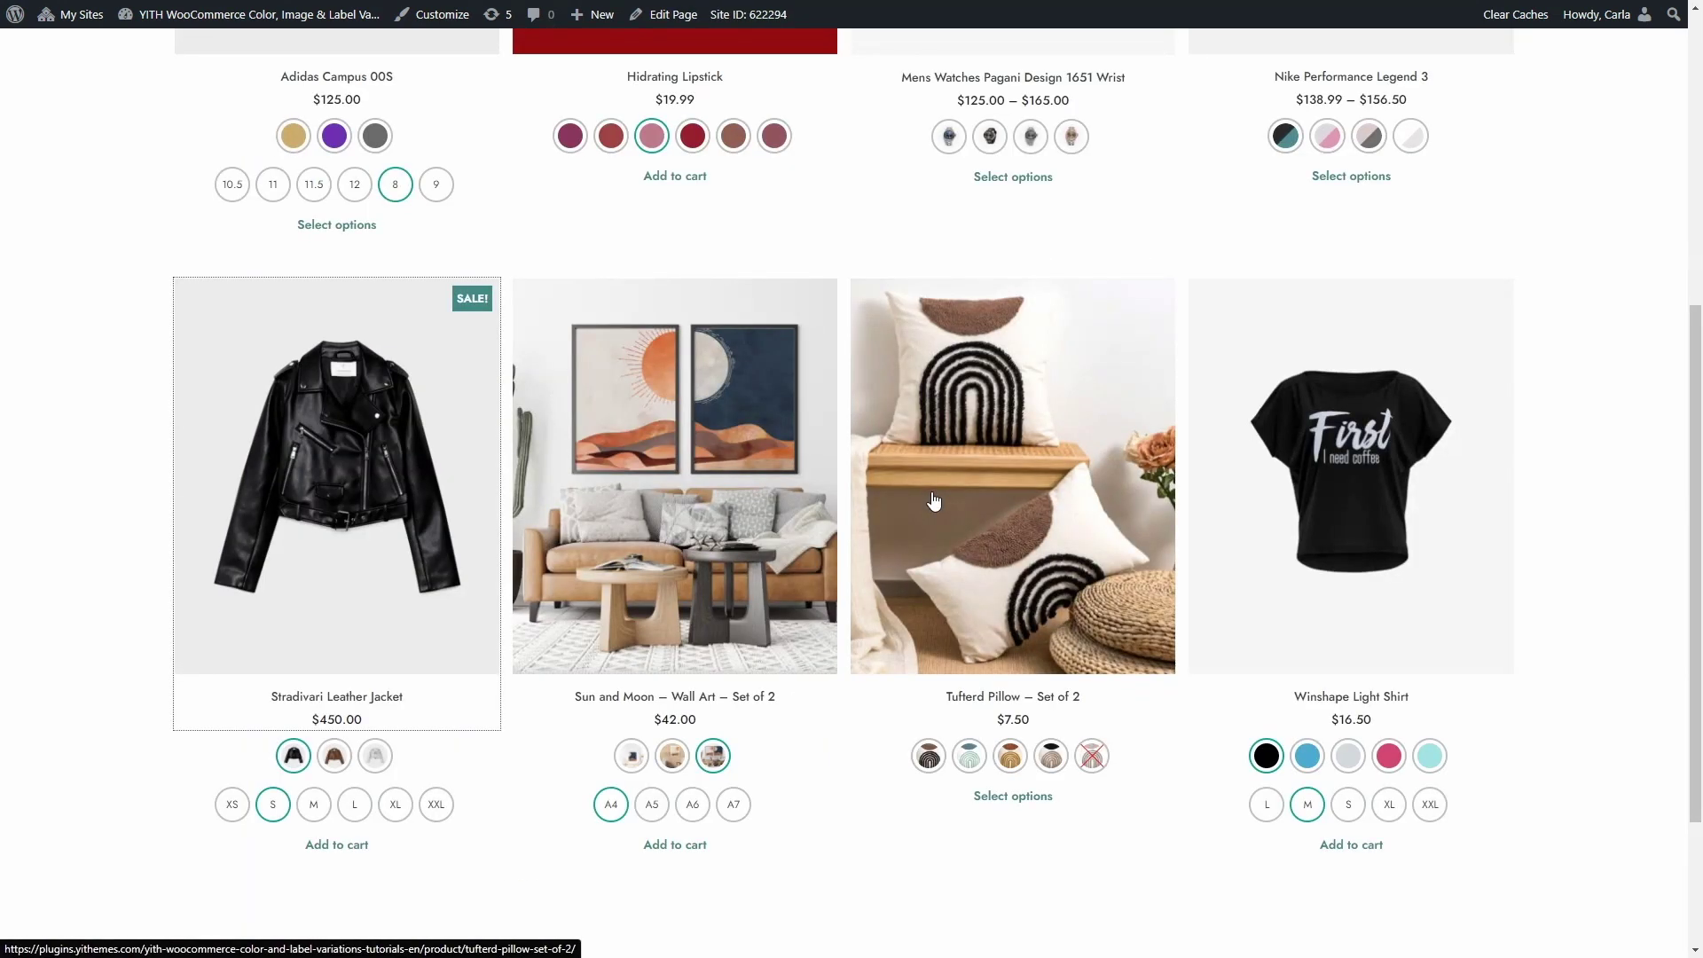
scroll(934, 501, "up", 5)
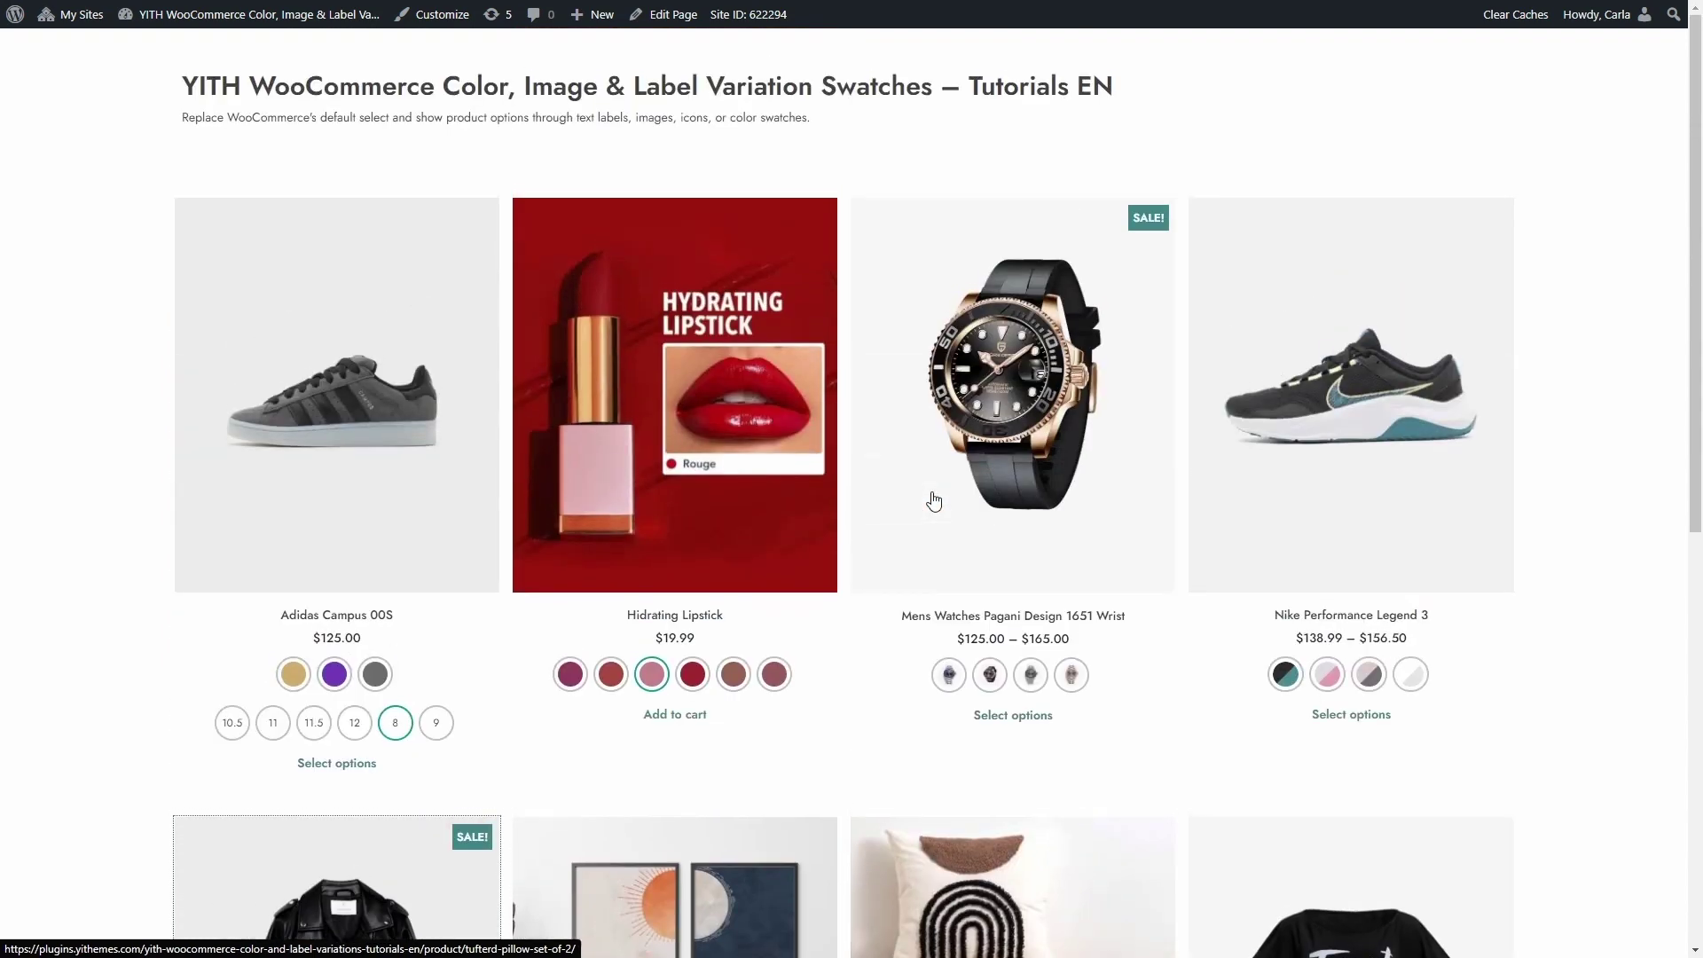
left_click(414, 456)
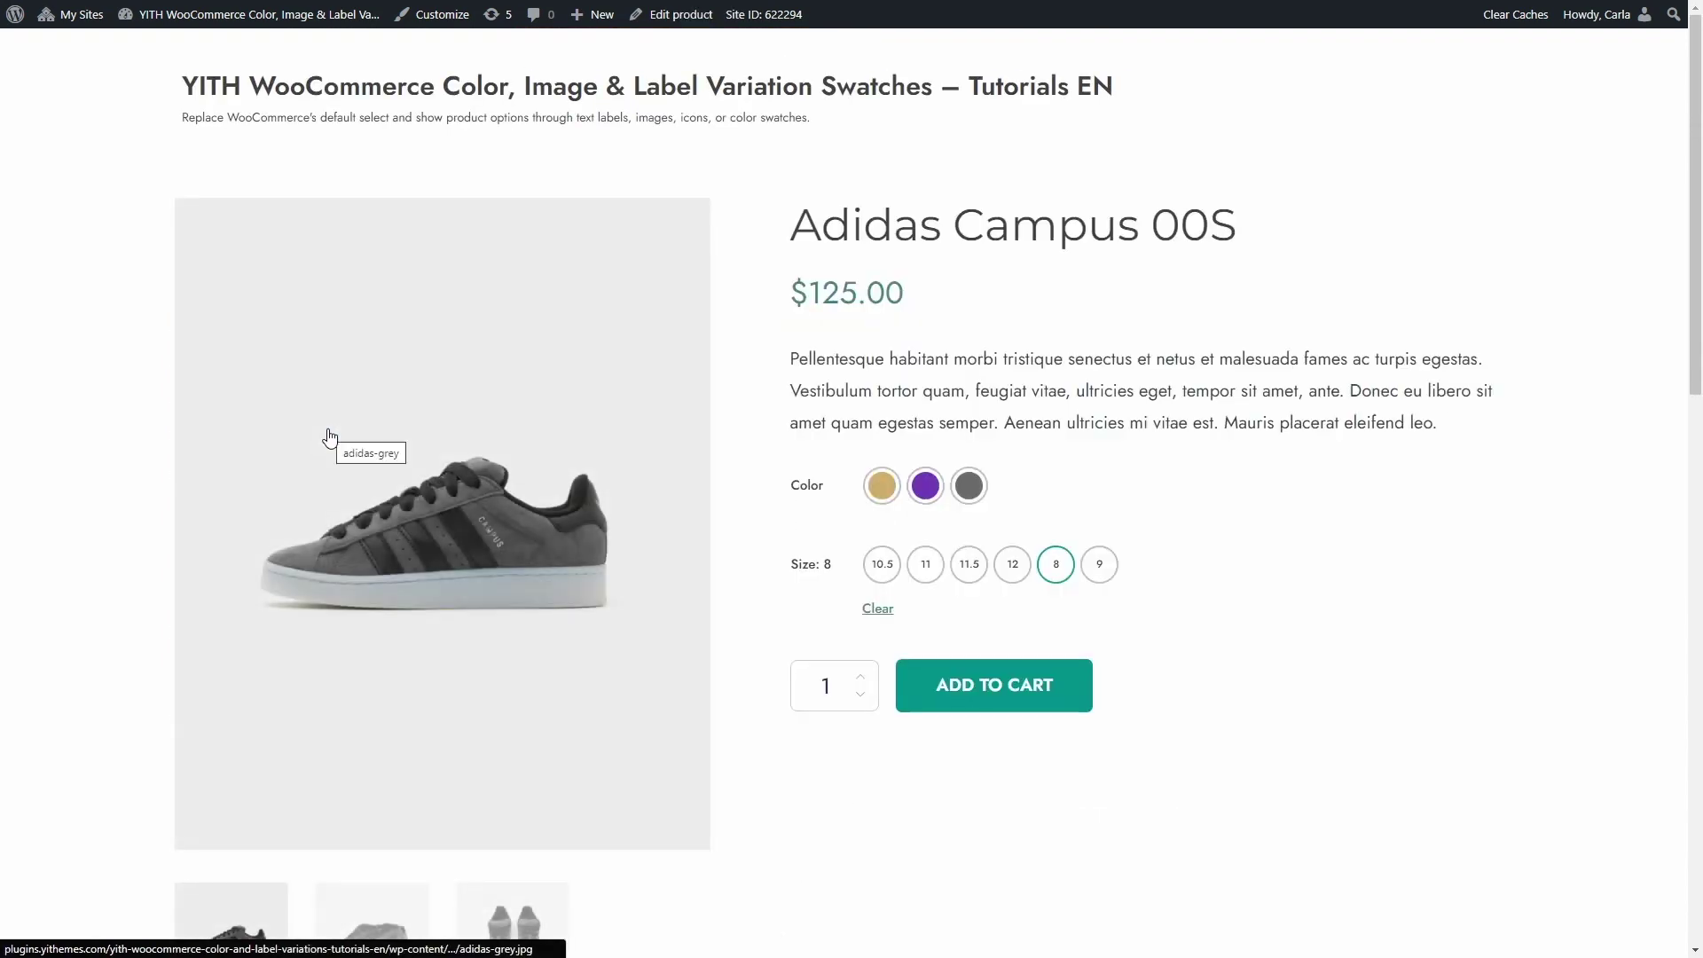
left_click(676, 25)
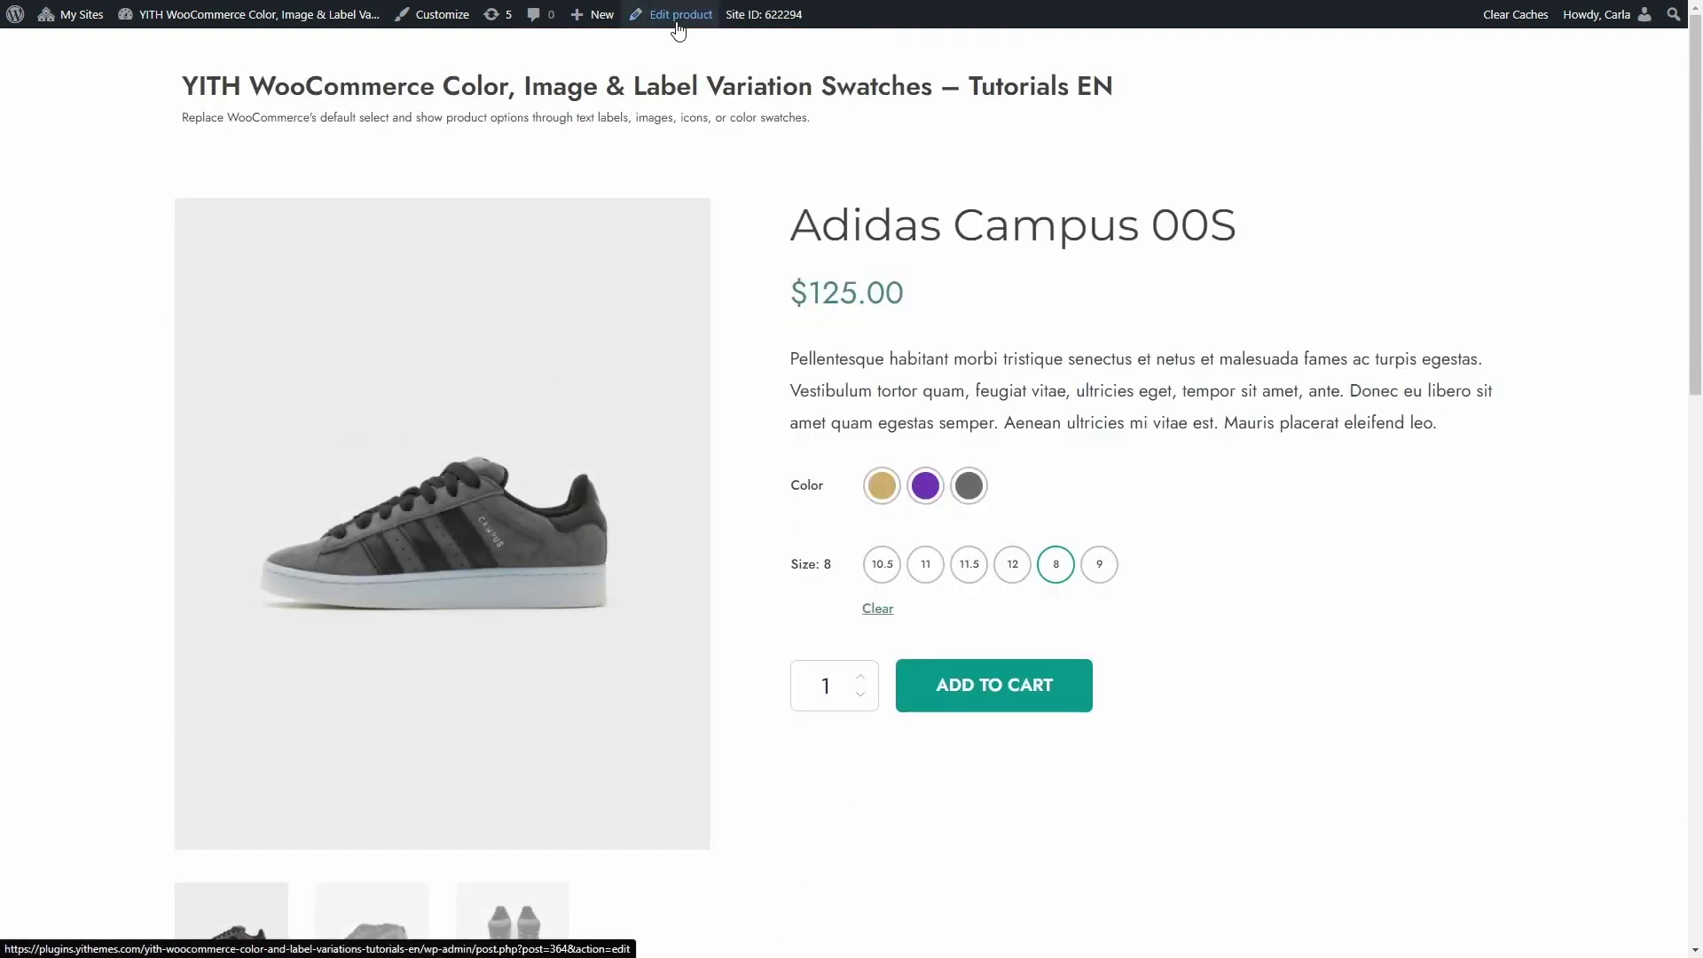
- Review the product's Color attribute values and its list of variations in the product data
scroll(679, 27, "down", 6)
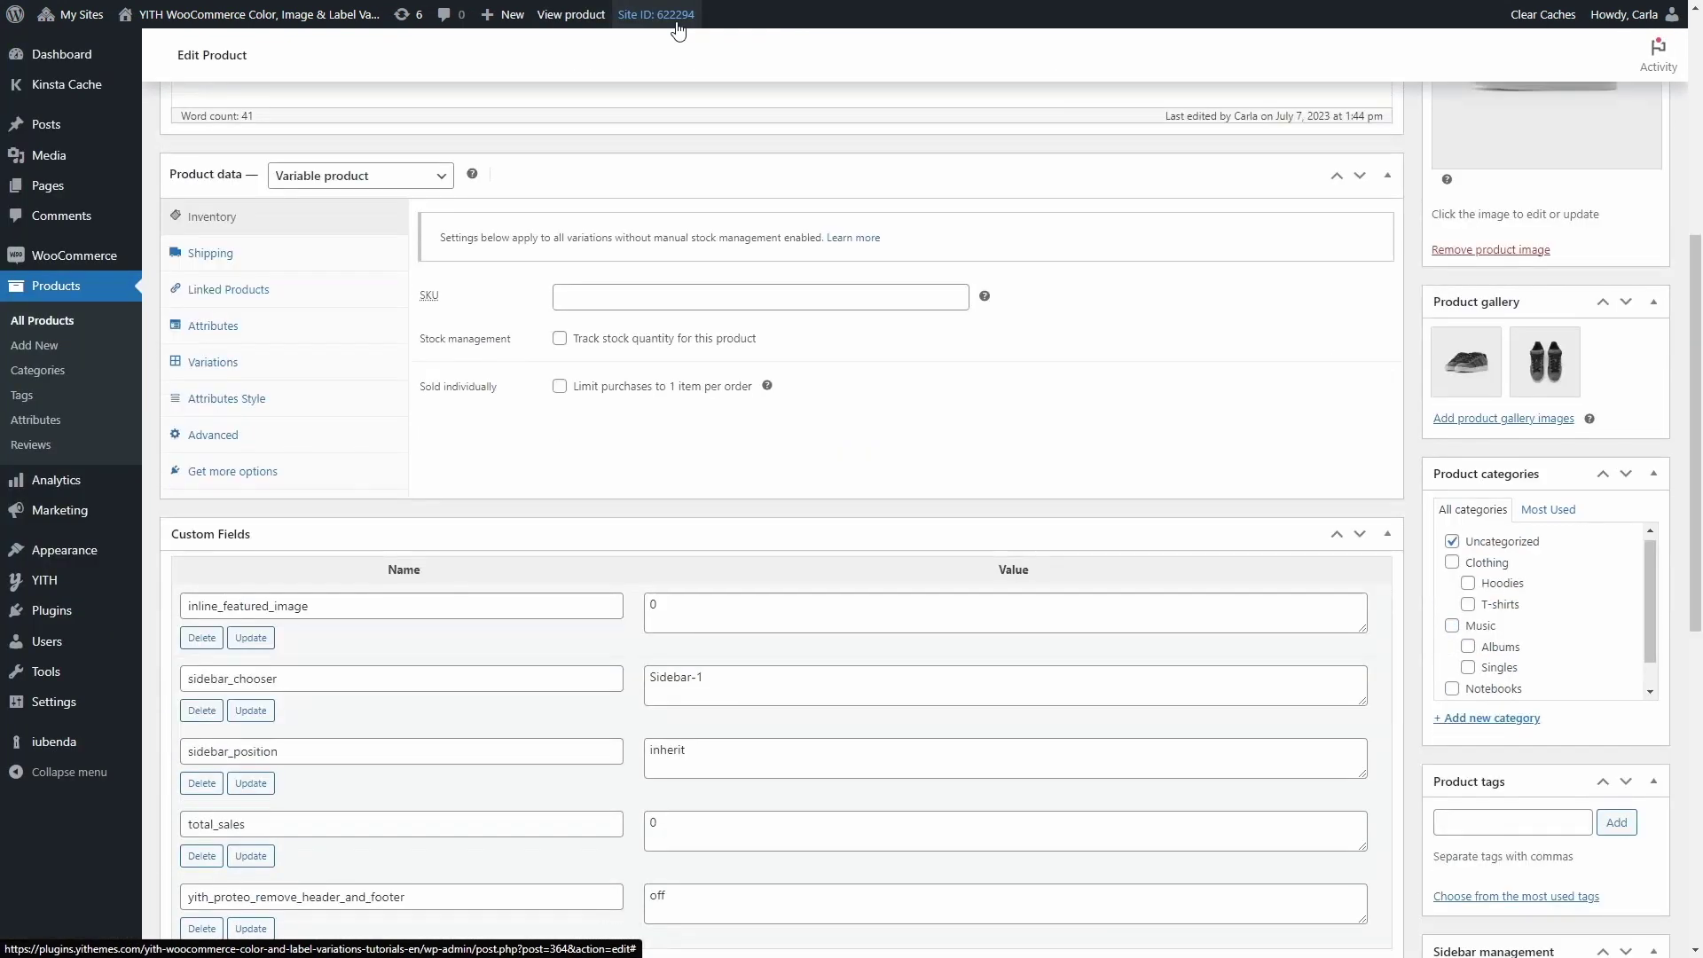
left_click(388, 333)
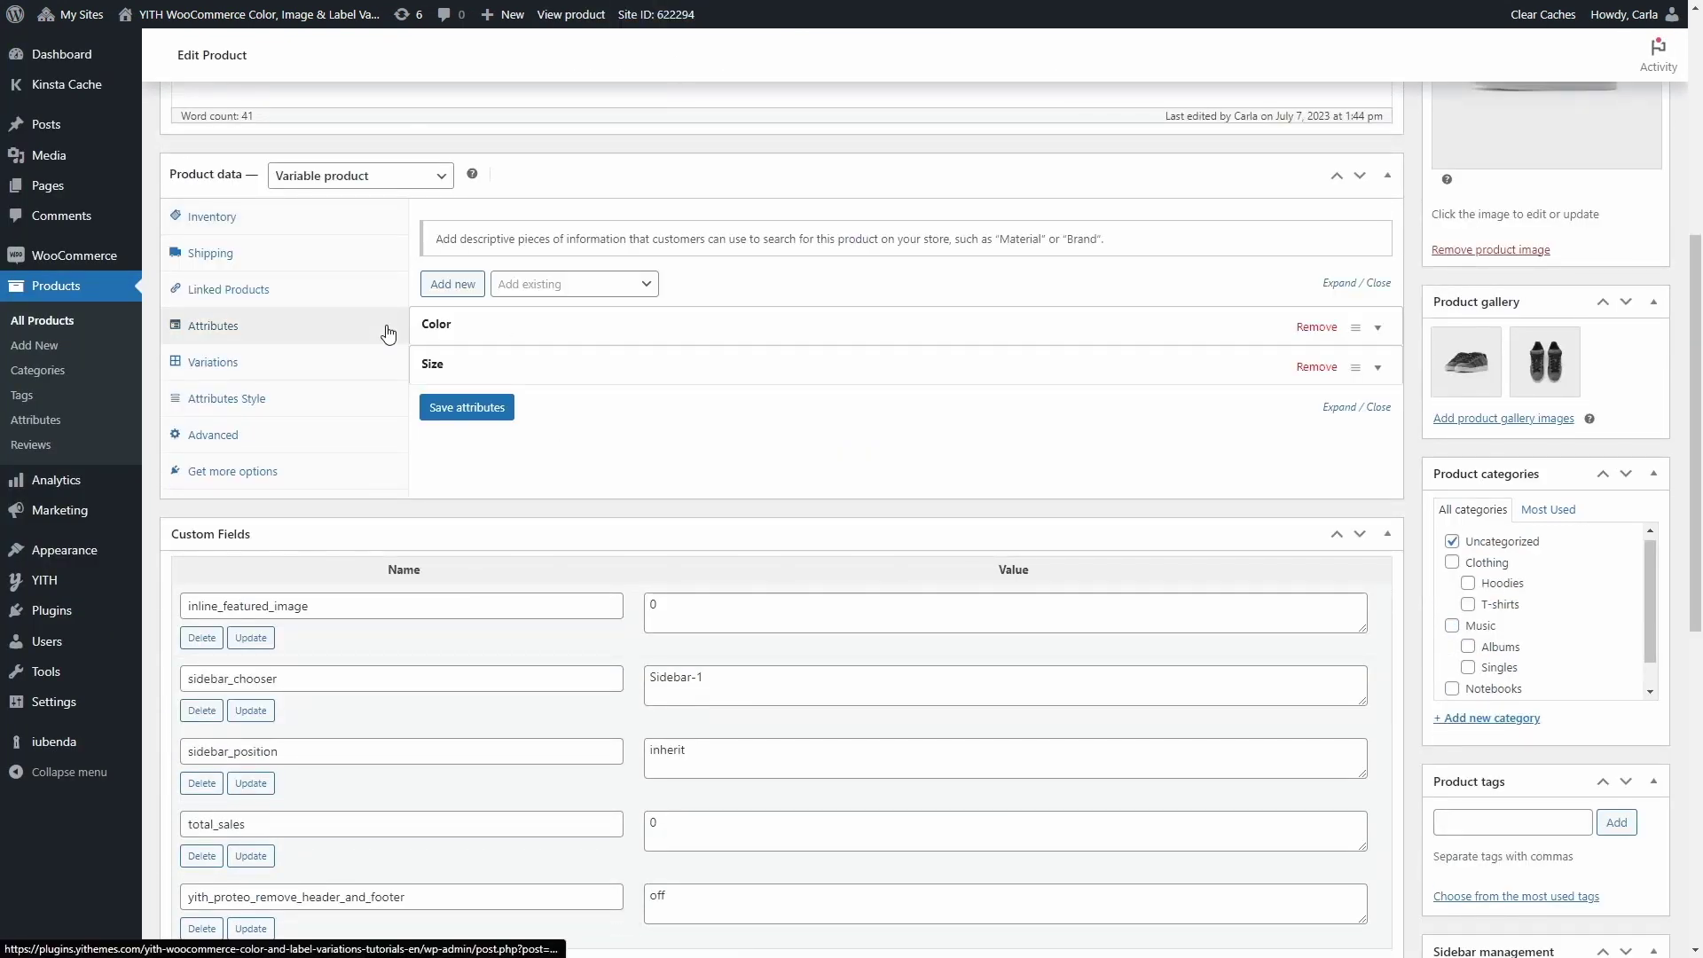
left_click(450, 327)
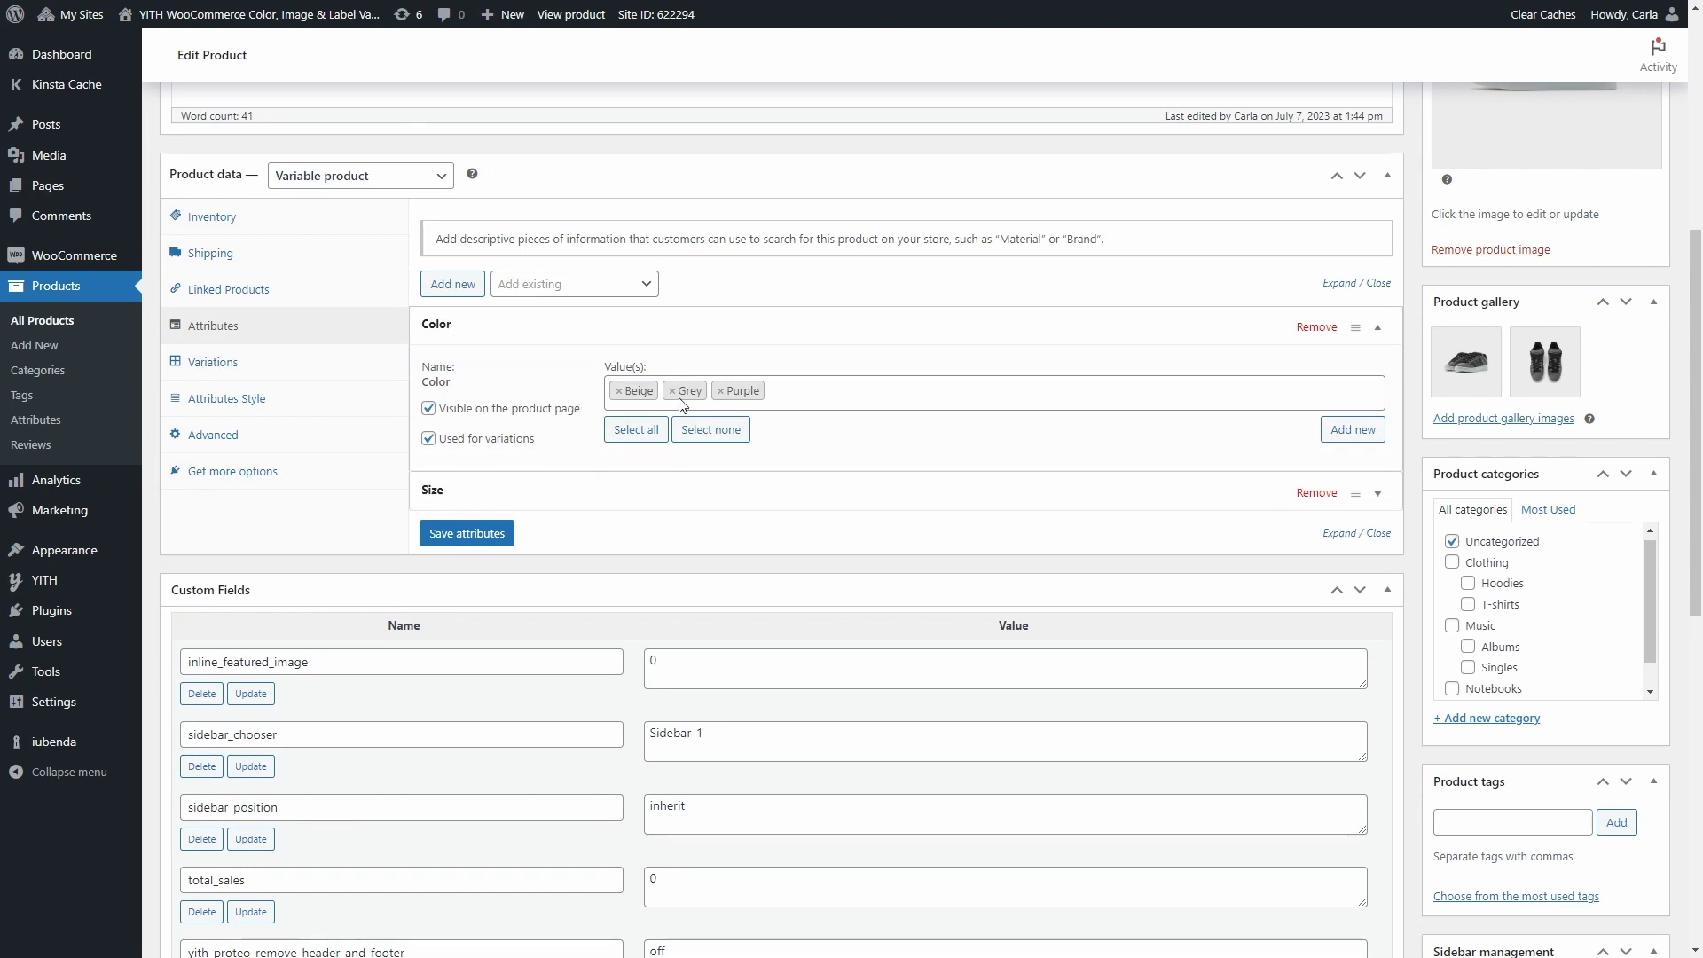
left_click(319, 357)
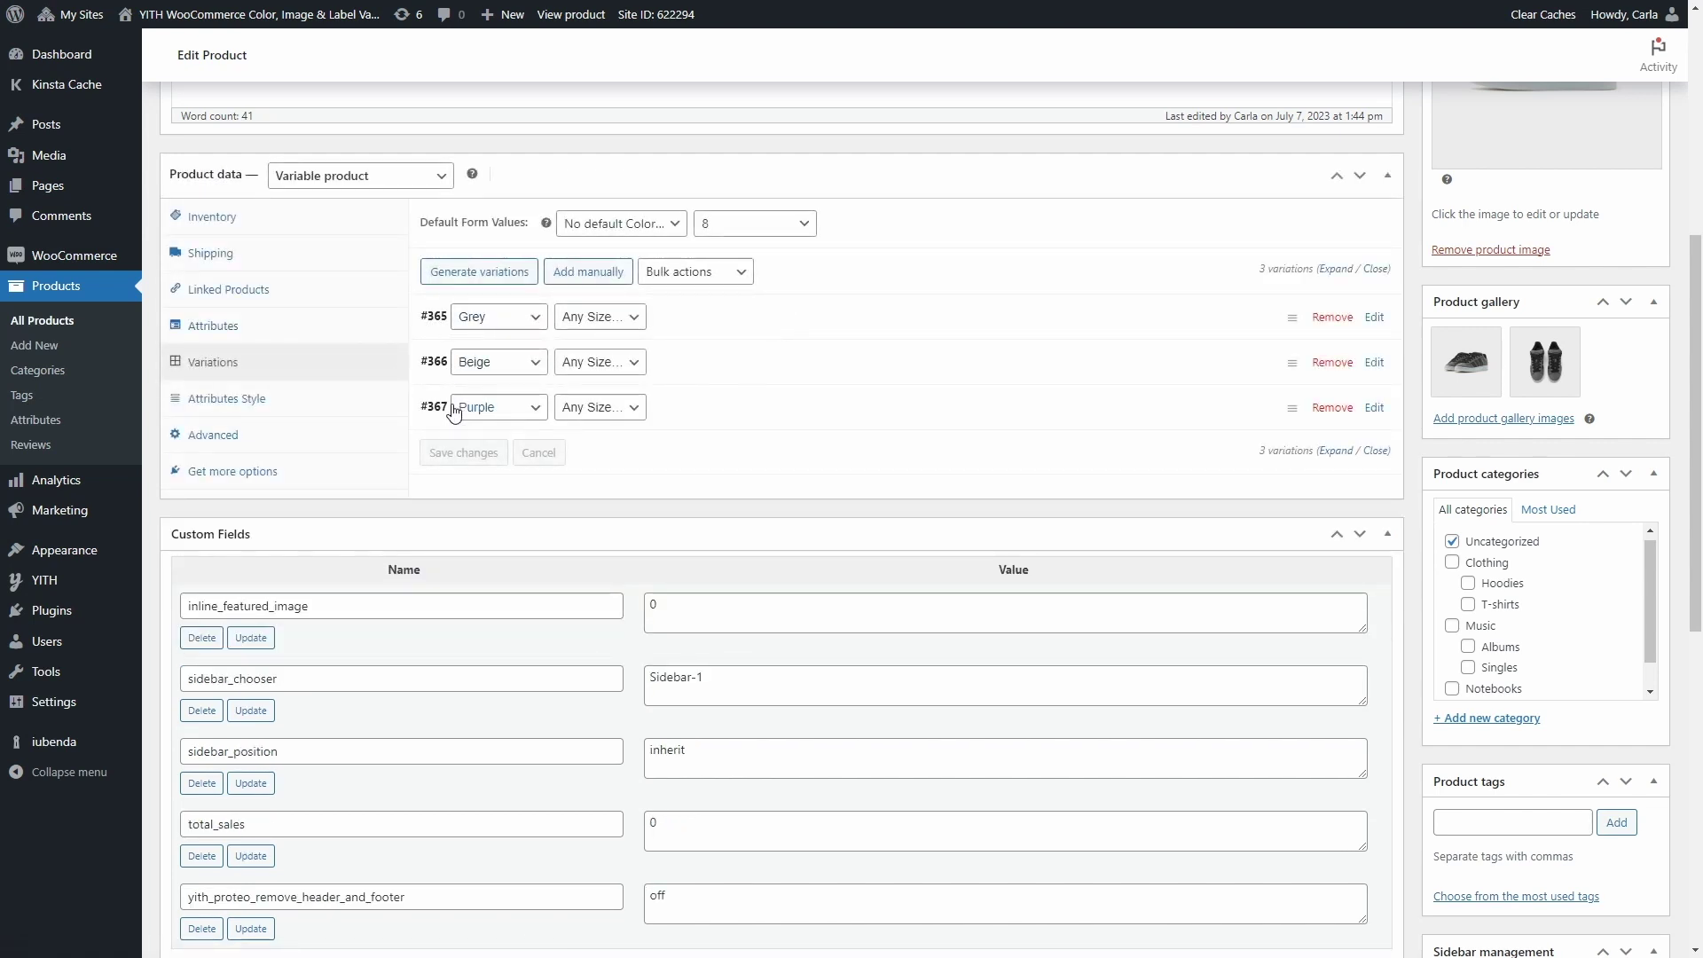
- In the product's attributes style settings, enable overriding the attribute options for the Beige color
left_click(359, 404)
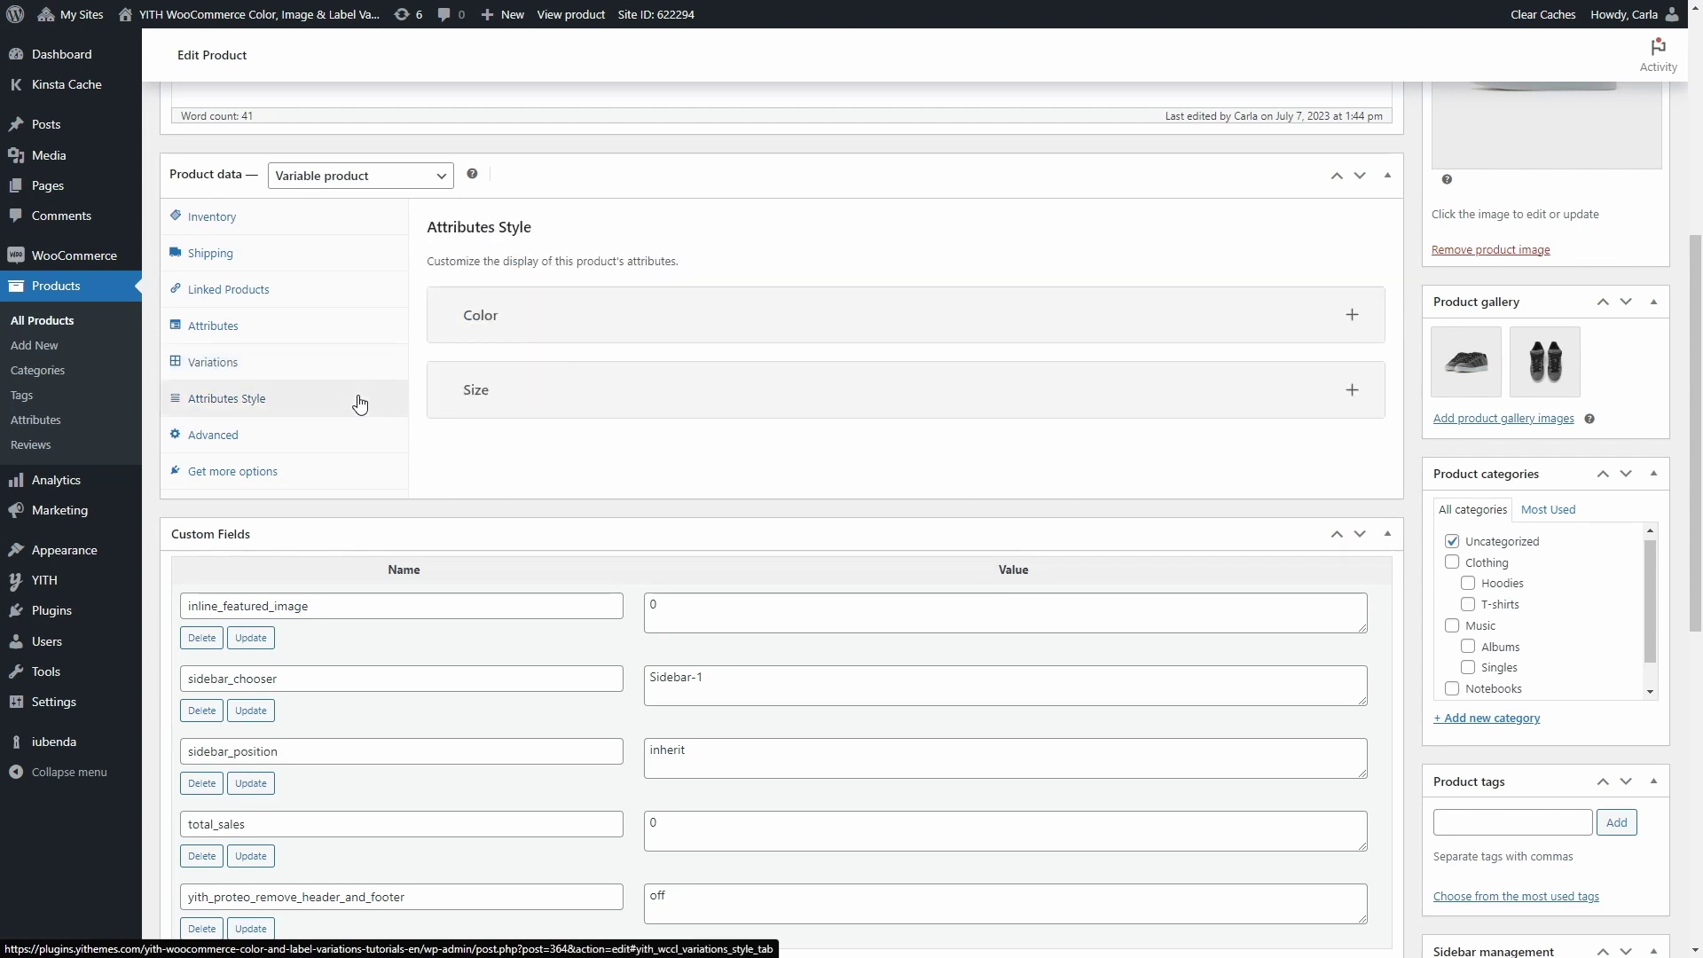
left_click(534, 321)
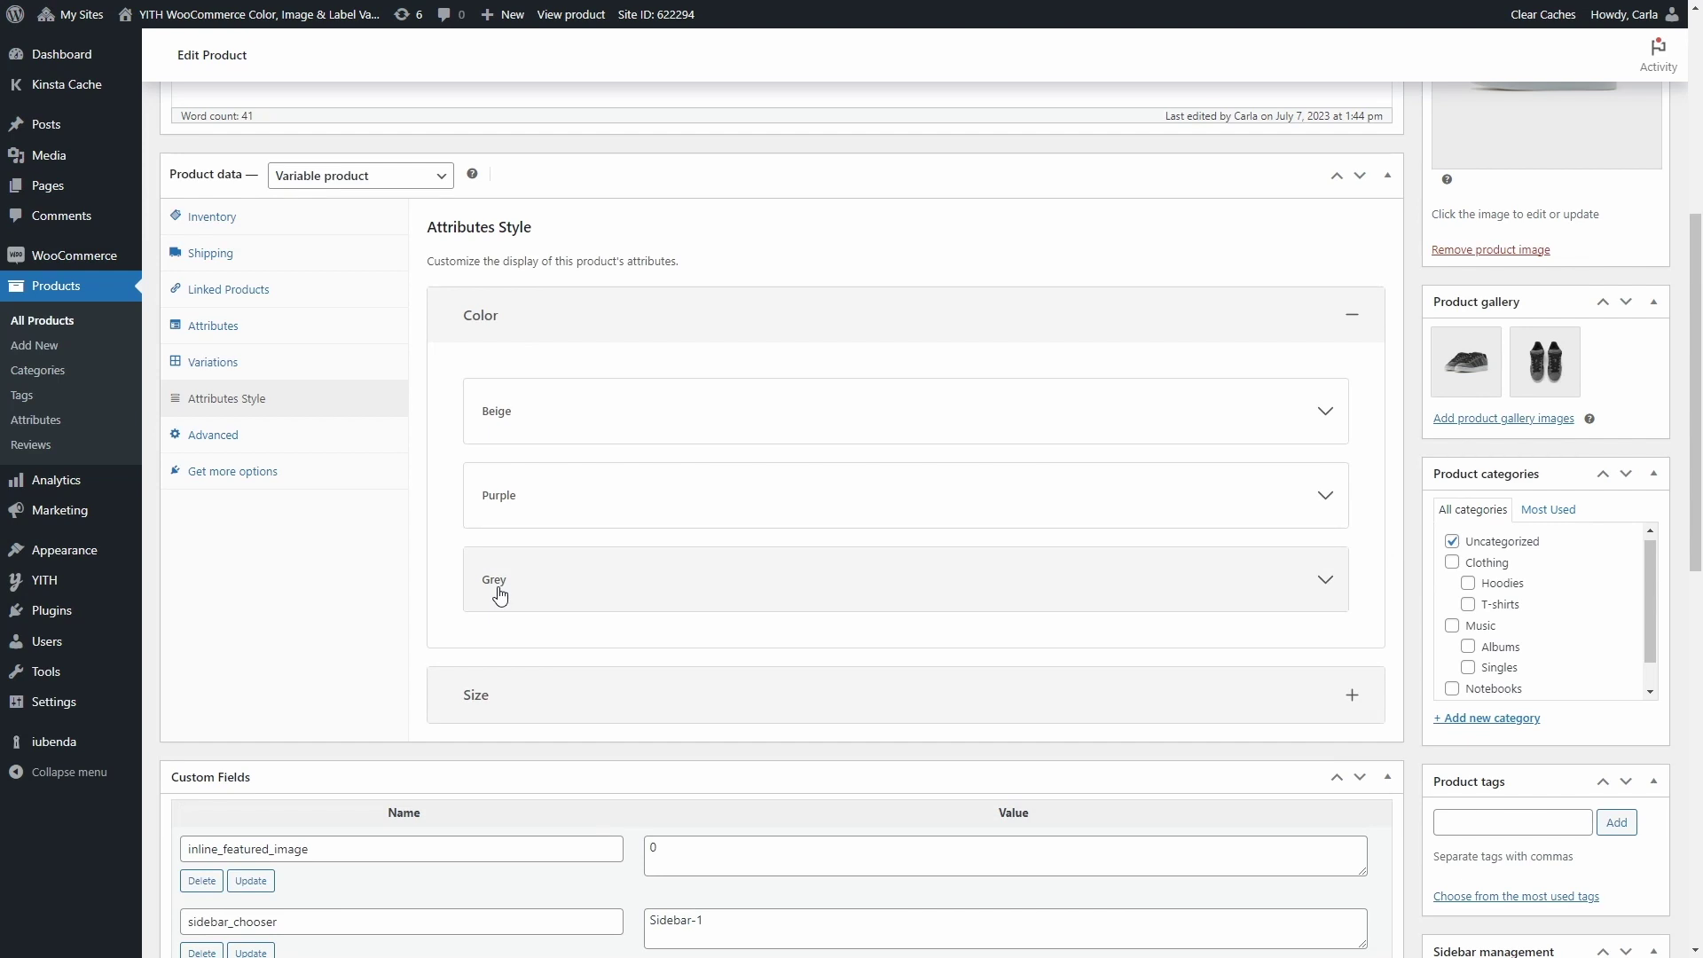
left_click(665, 426)
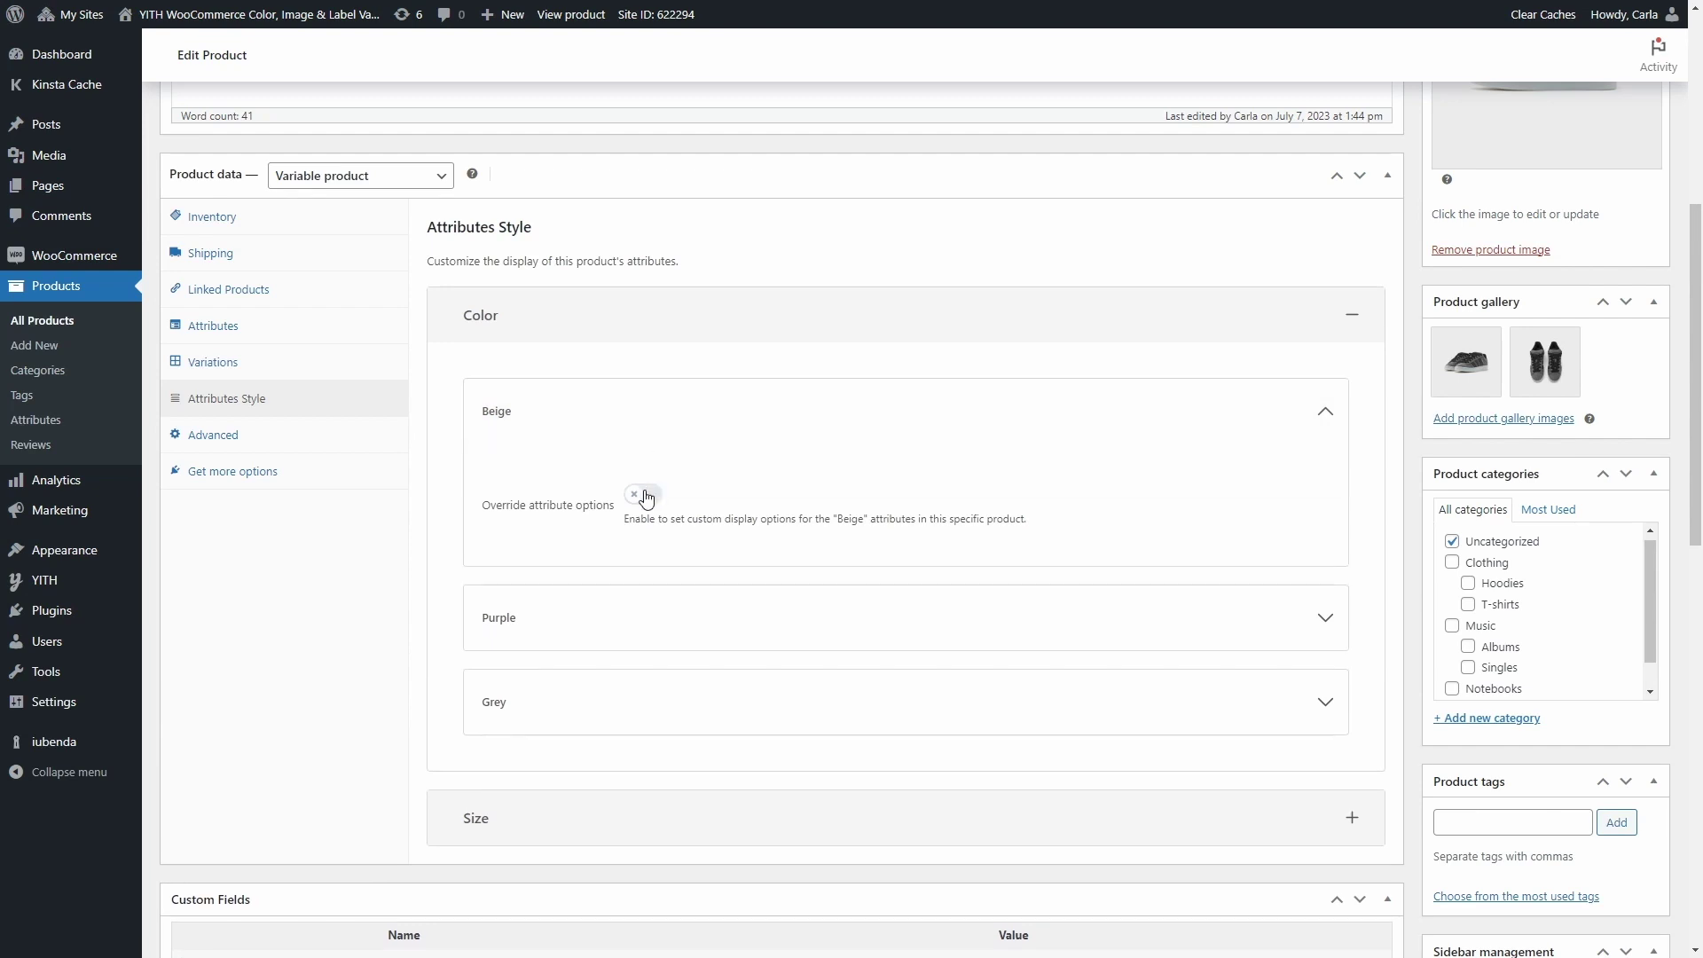
left_click(644, 494)
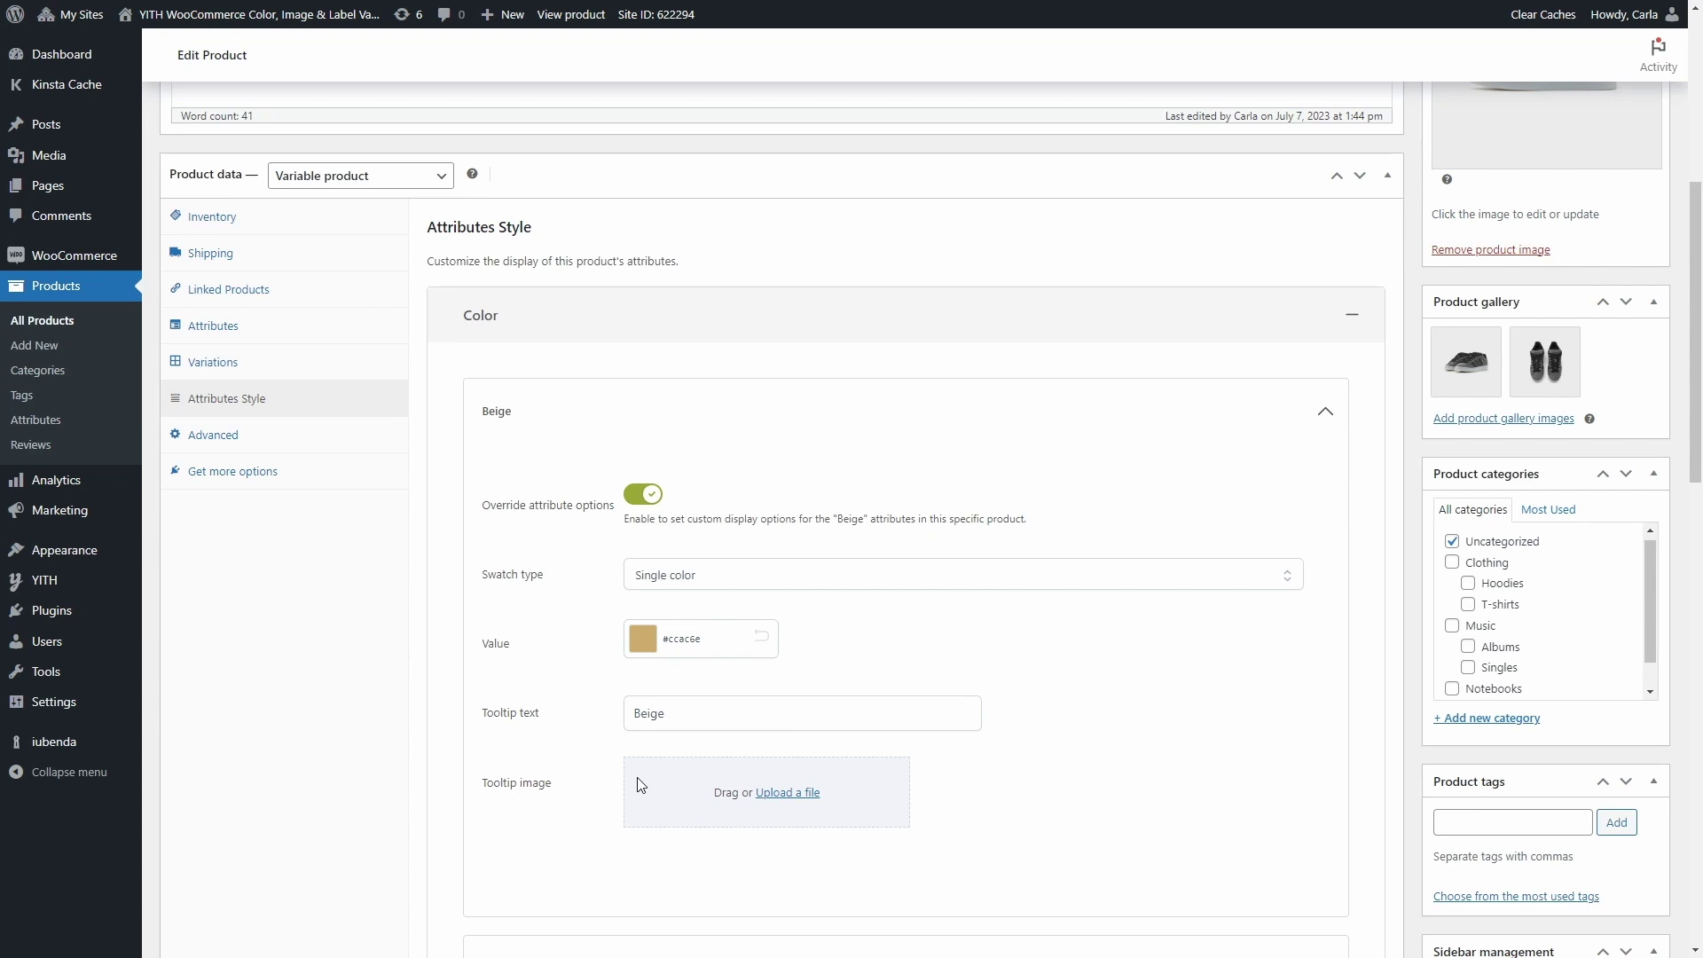
- Set the Beige swatch's color value to the lighter shade #e6d9c6 for this product and update the product
left_click(642, 639)
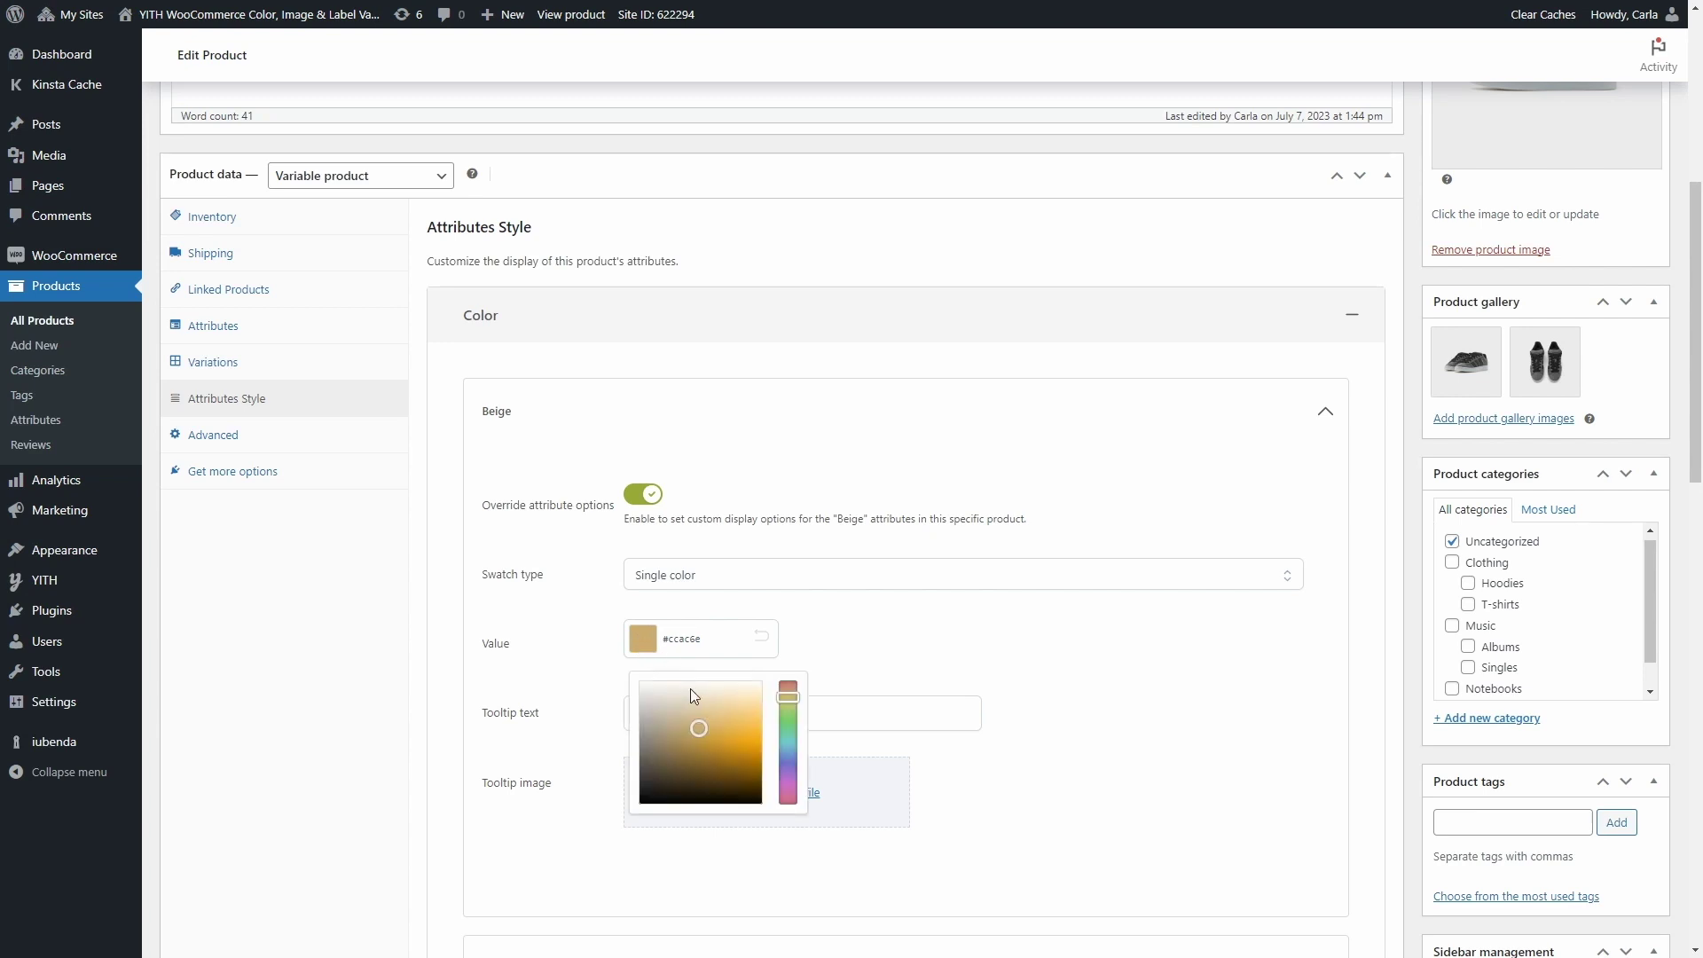
left_click_drag(704, 726, 698, 701)
left_click(831, 631)
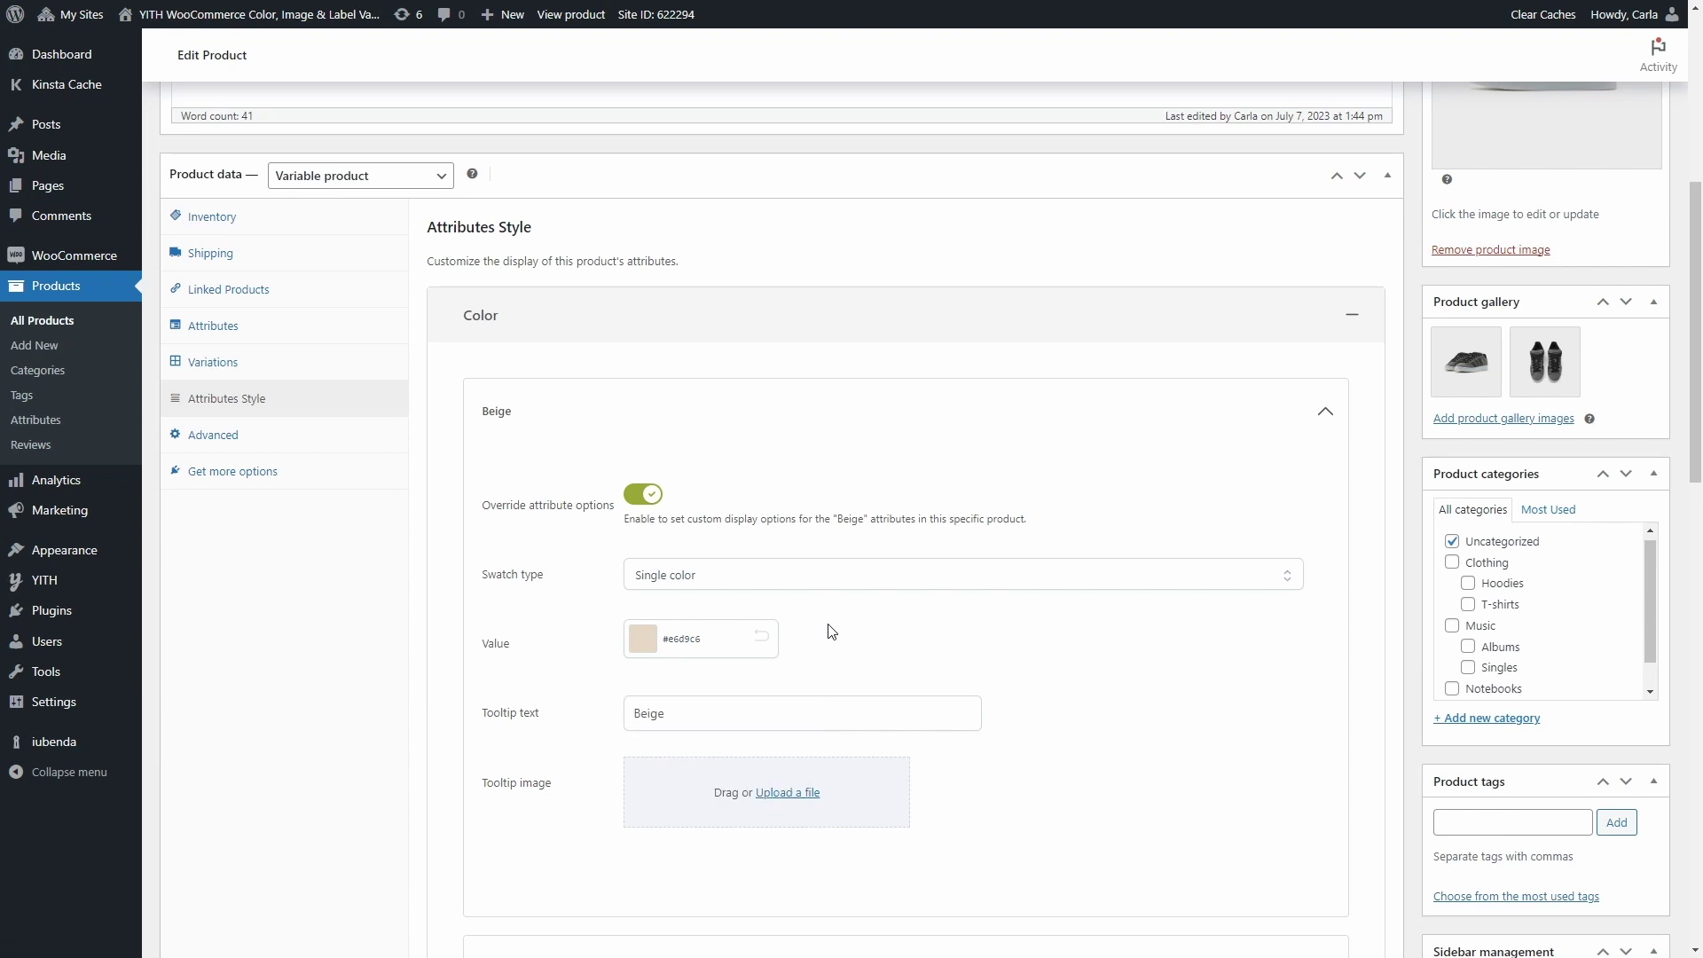
scroll(828, 631, "up", 6)
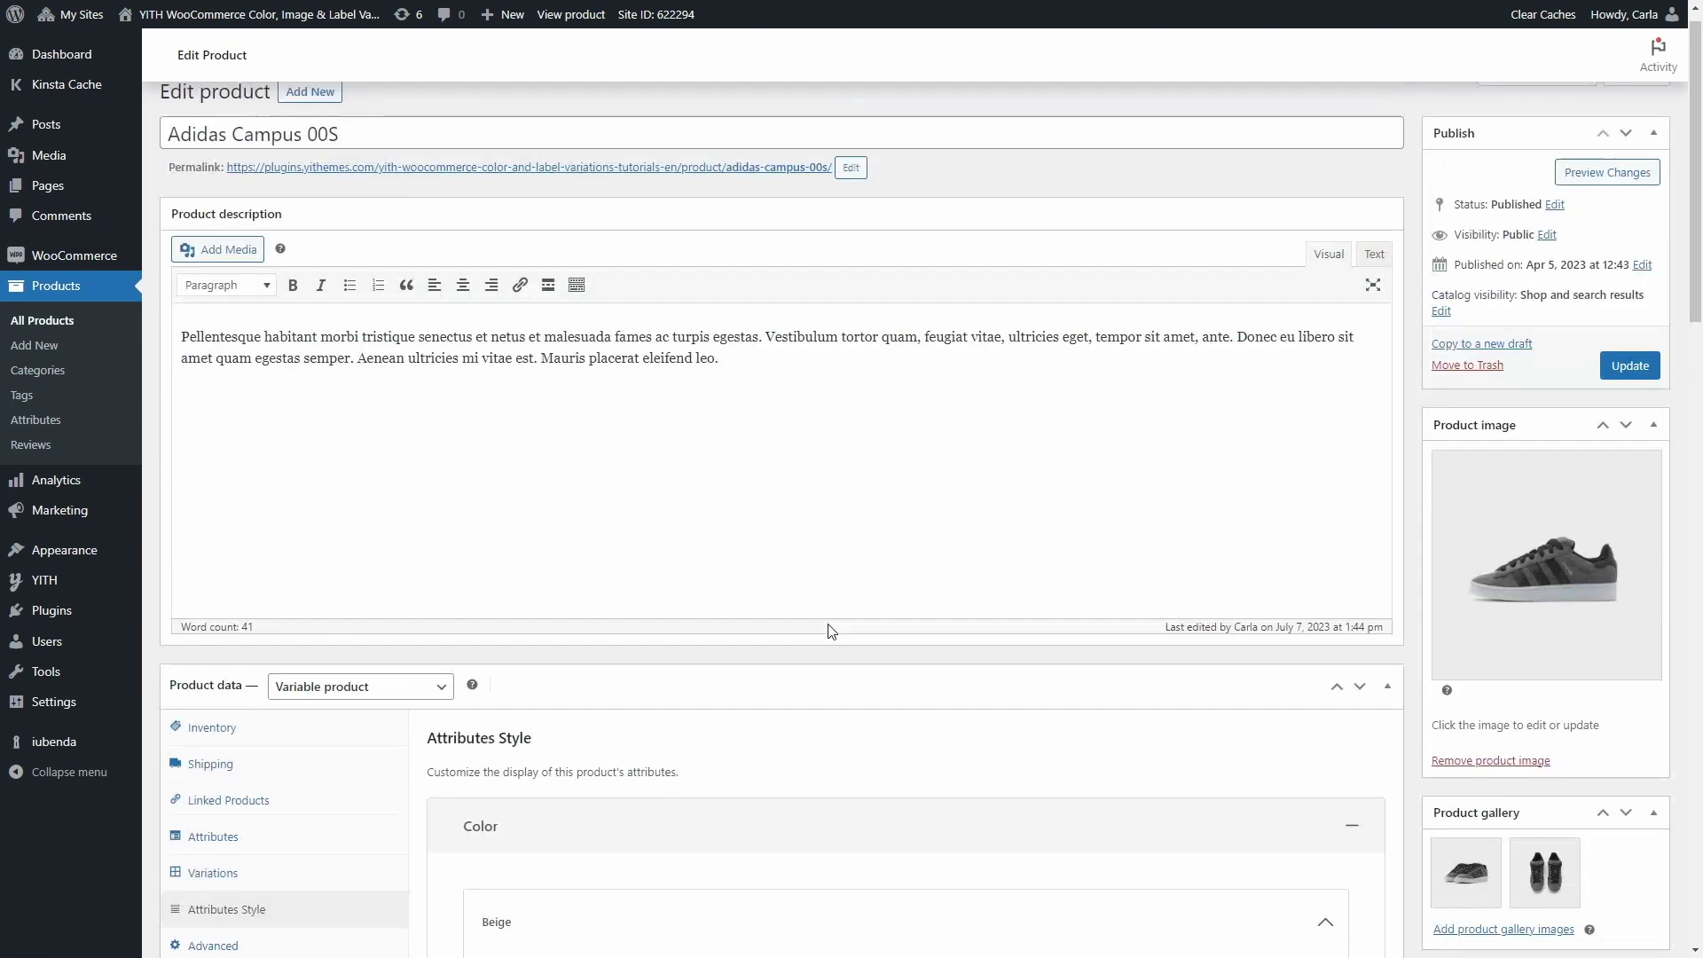
left_click(1630, 390)
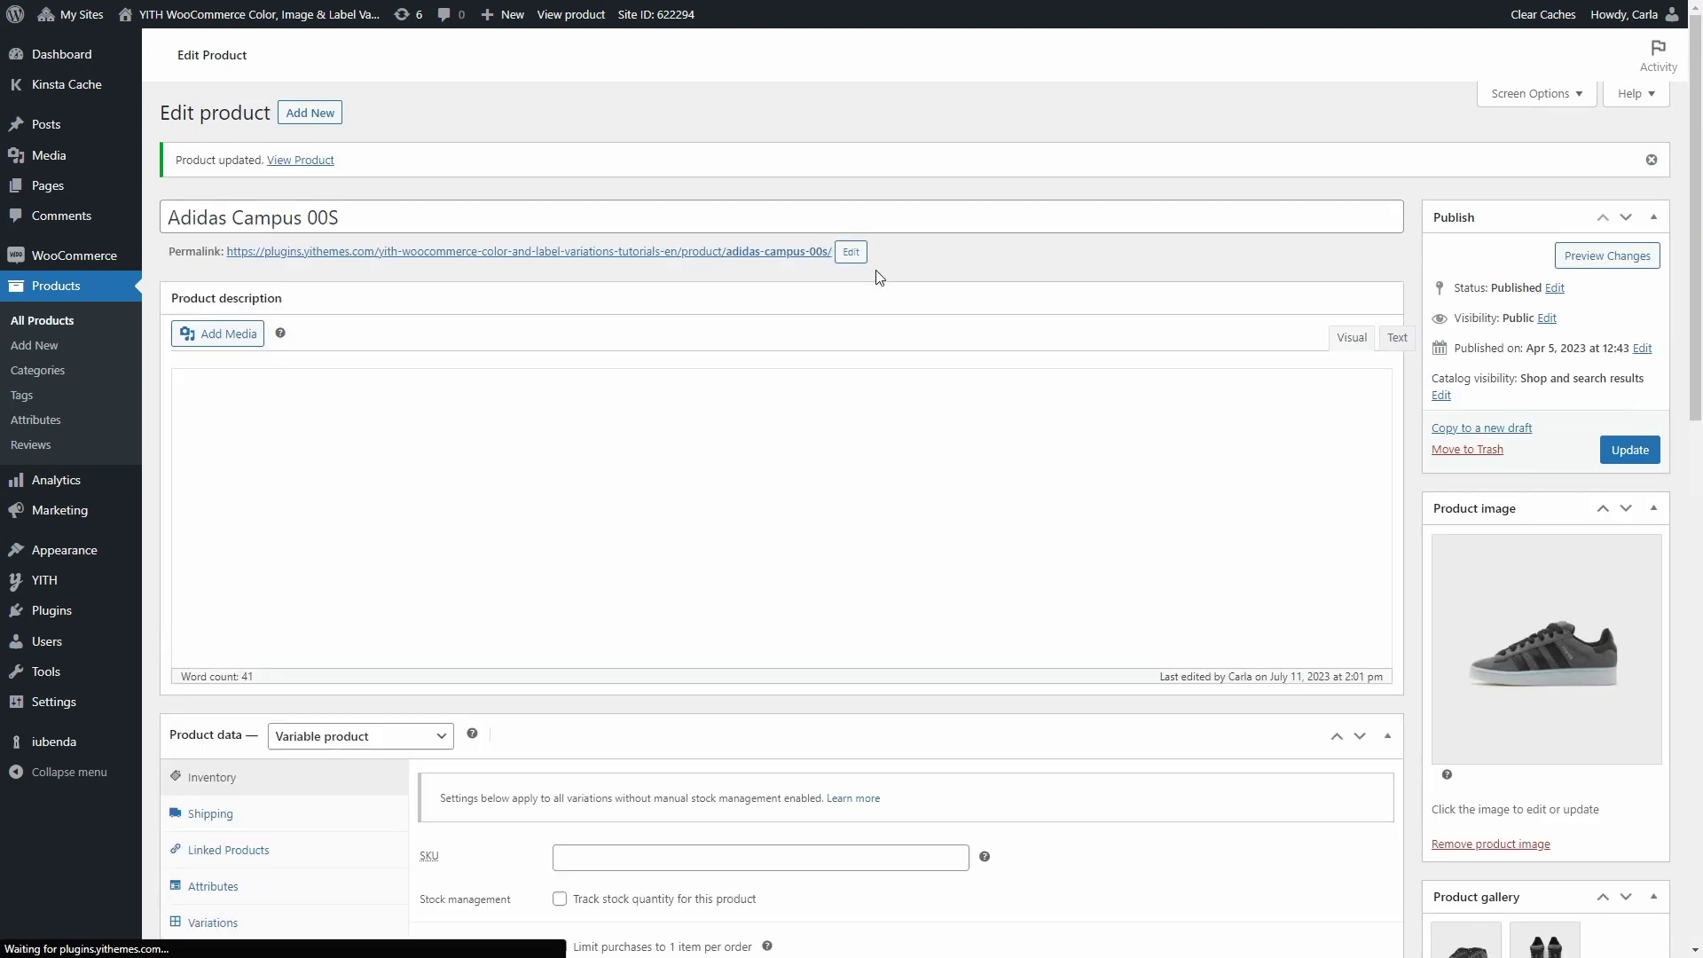